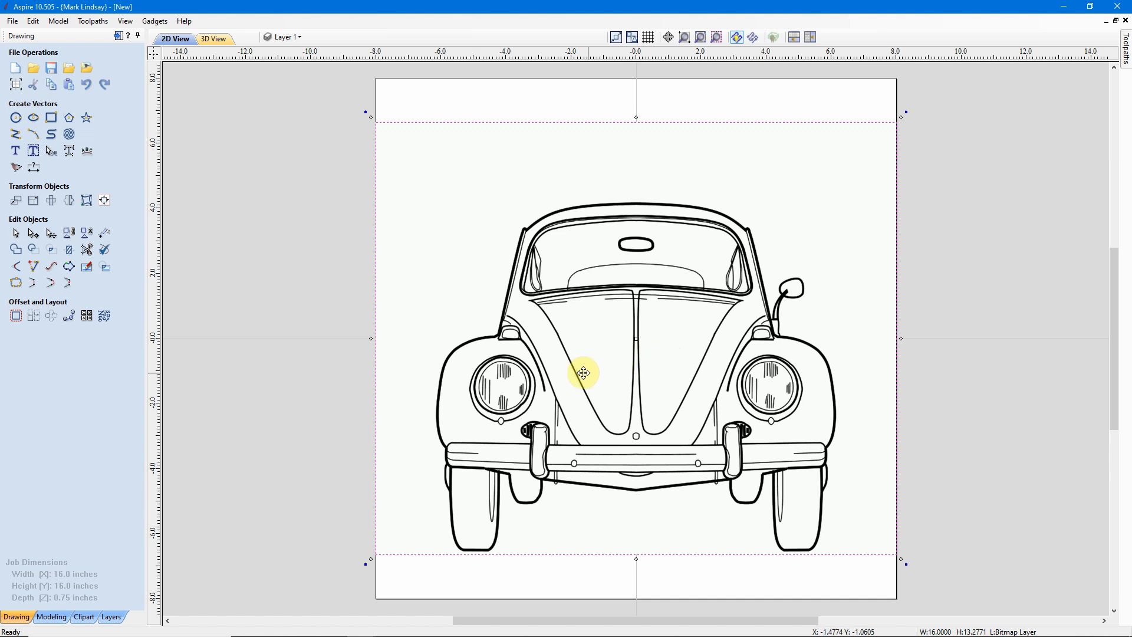
- Start a Trace Bitmap on the car image and preview the black/white trace with the default settings
click(16, 168)
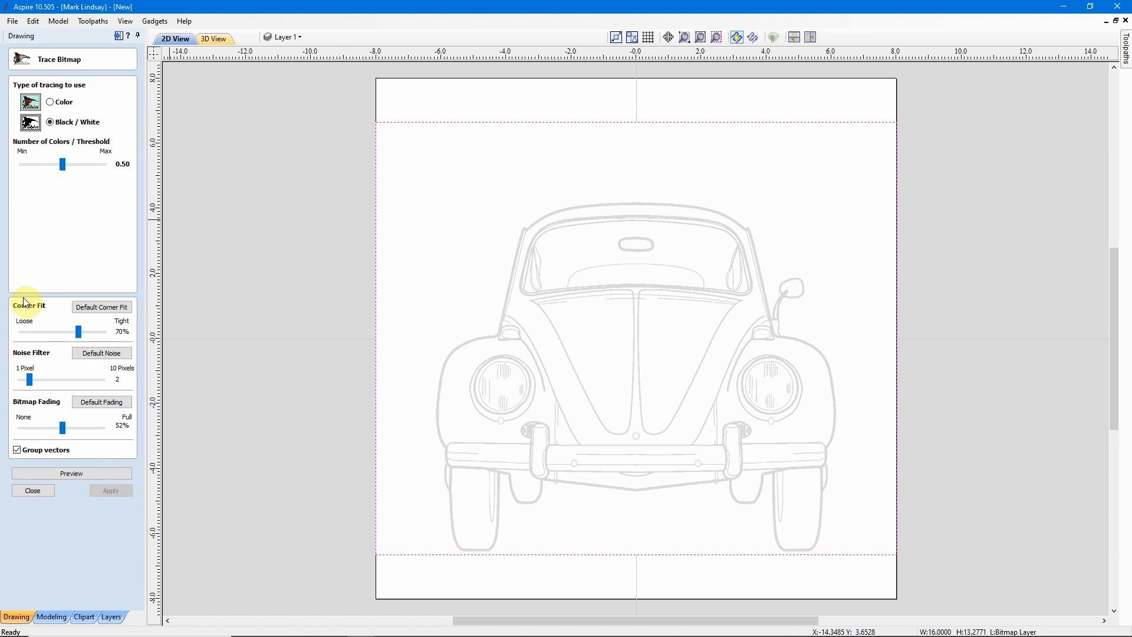
click(77, 474)
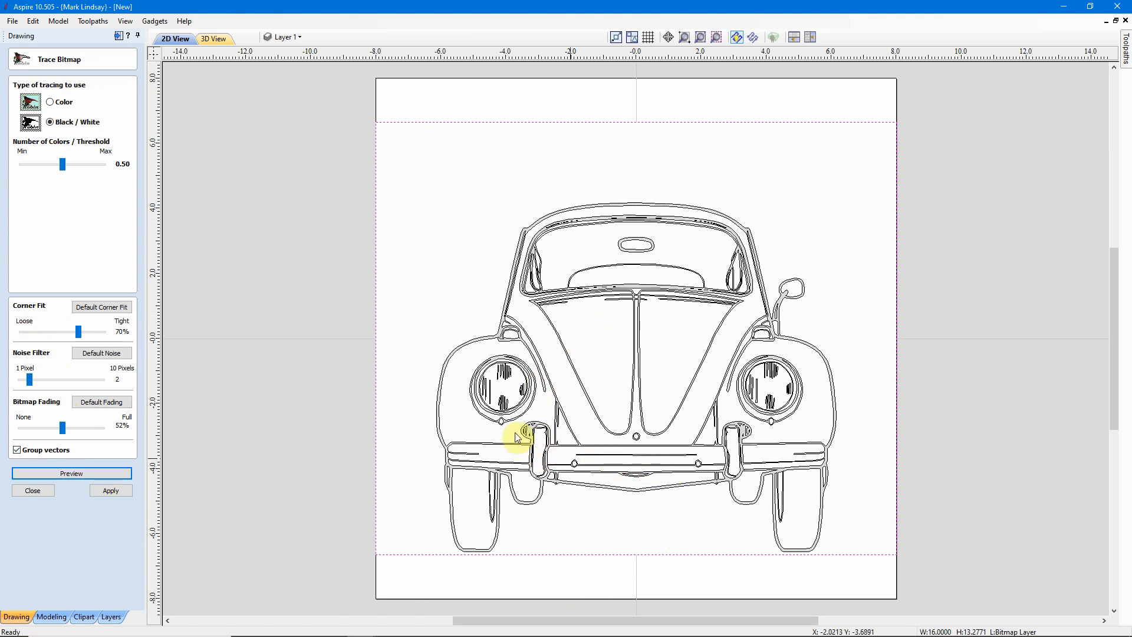
- Examine the previewed trace along the lower and upper windshield trim for small stray shapes inside the thick lines
scroll(592, 293, up, 1)
scroll(583, 303, up, 1)
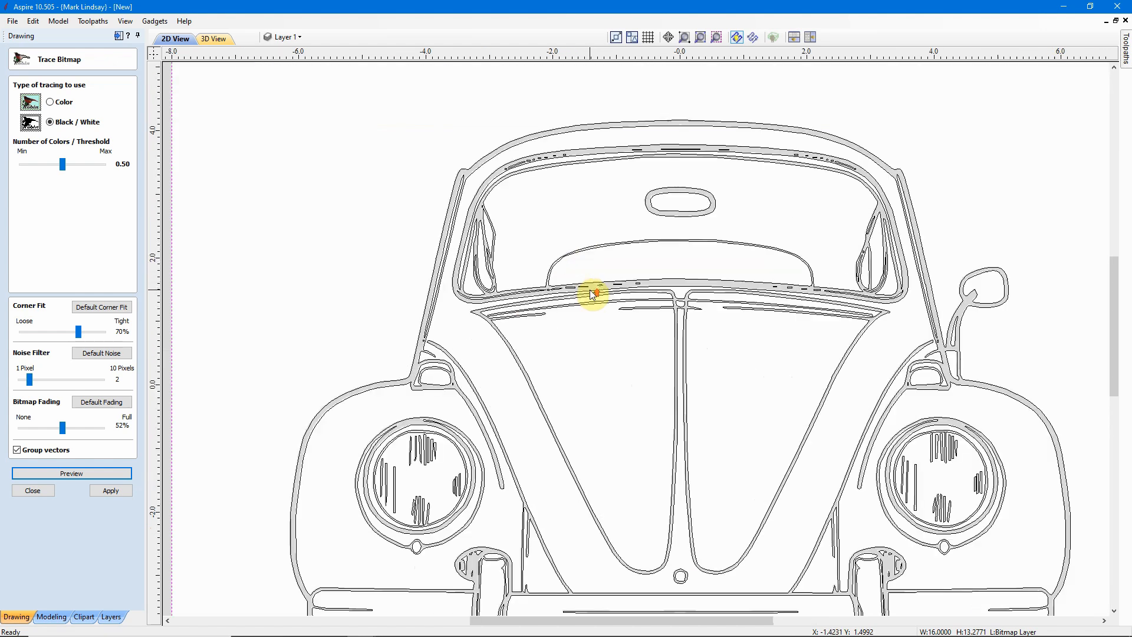
scroll(572, 319, up, 1)
scroll(575, 294, up, 3)
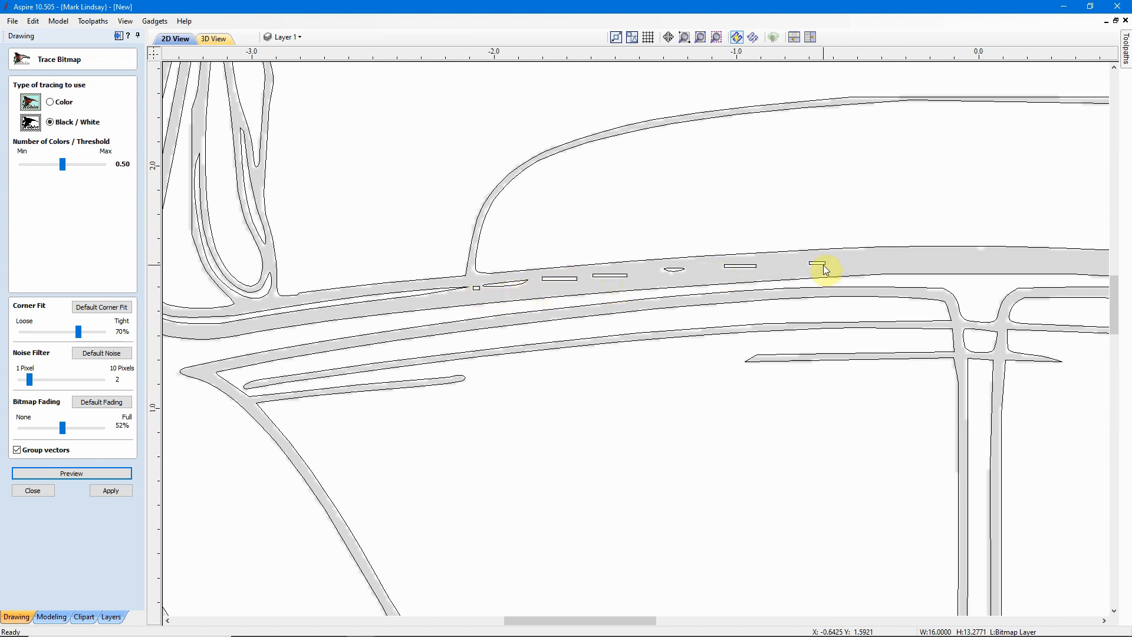
scroll(642, 423, down, 2)
scroll(590, 306, down, 2)
scroll(506, 184, up, 3)
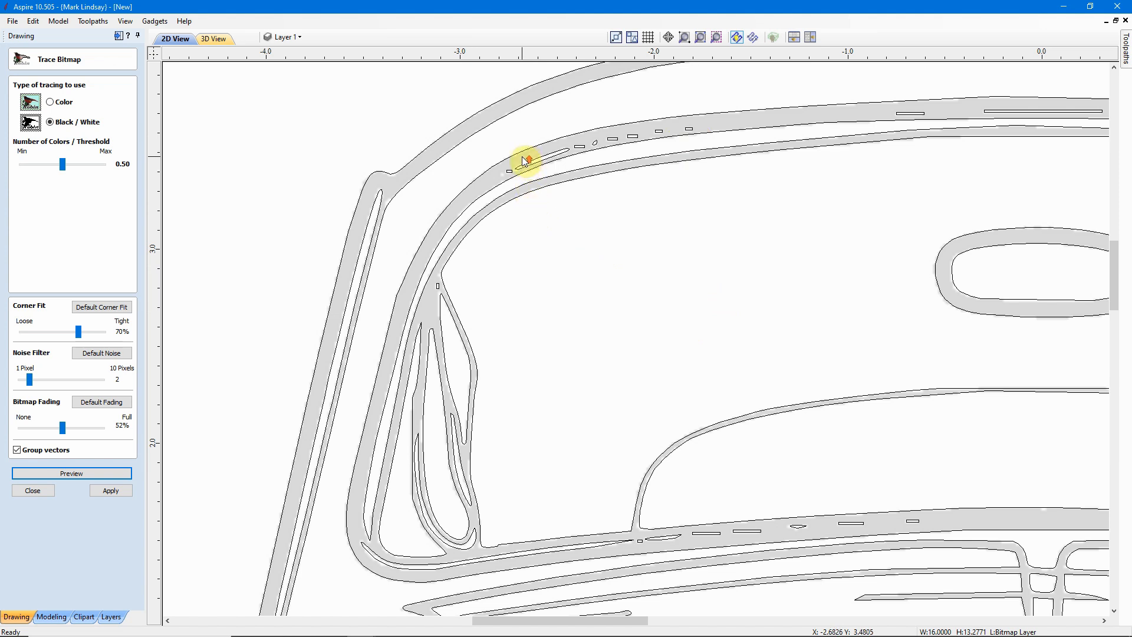
scroll(523, 161, up, 2)
scroll(522, 161, up, 1)
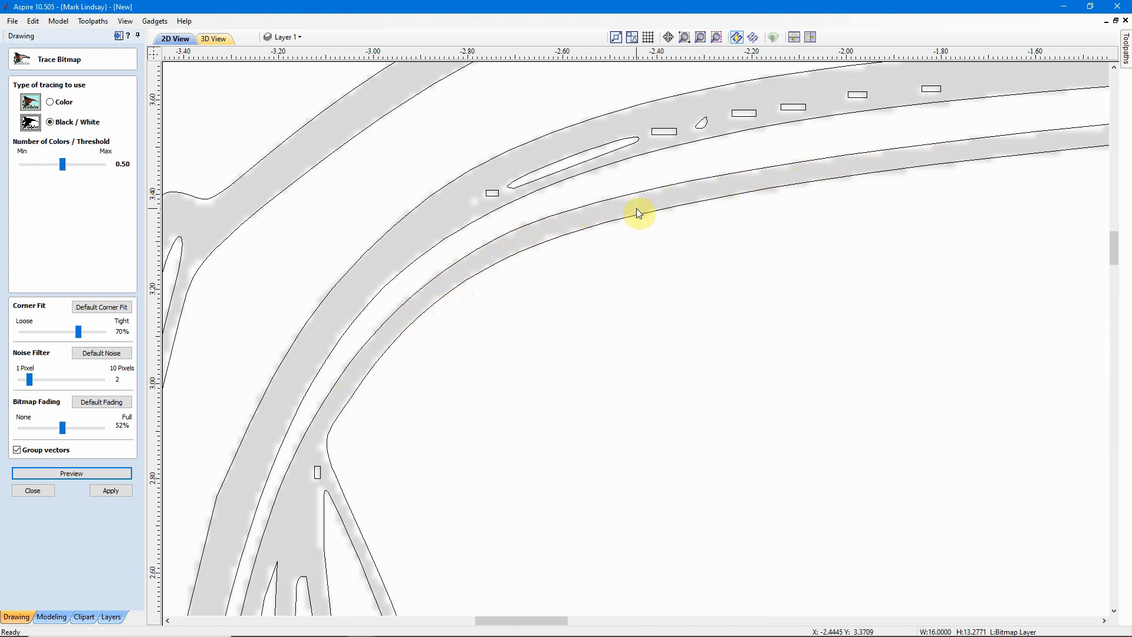
scroll(534, 180, up, 5)
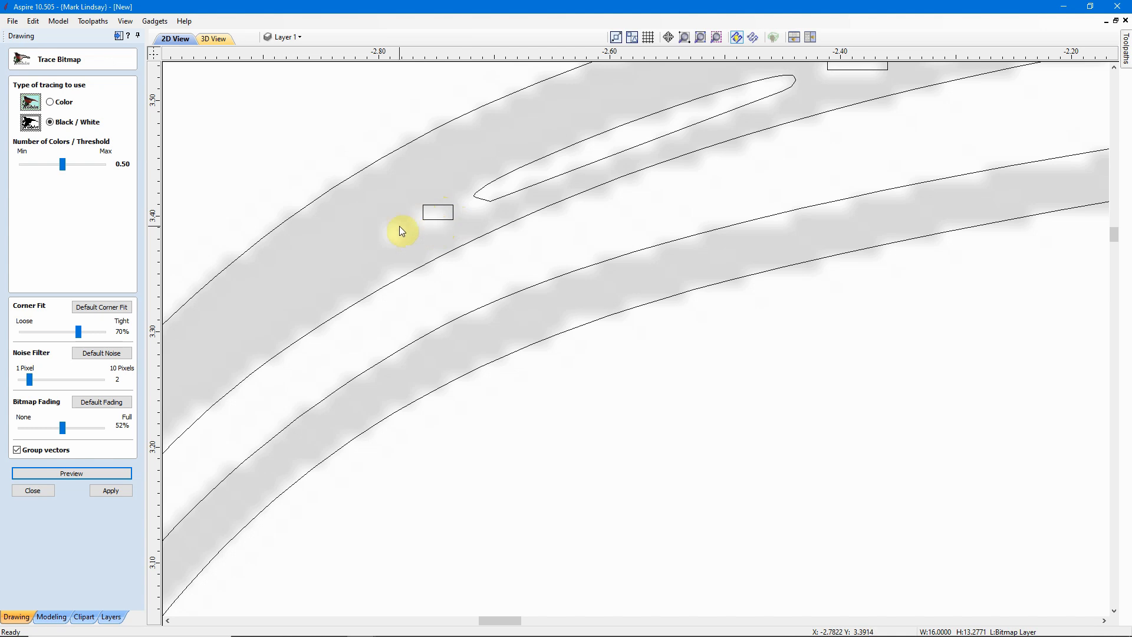
scroll(436, 237, down, 2)
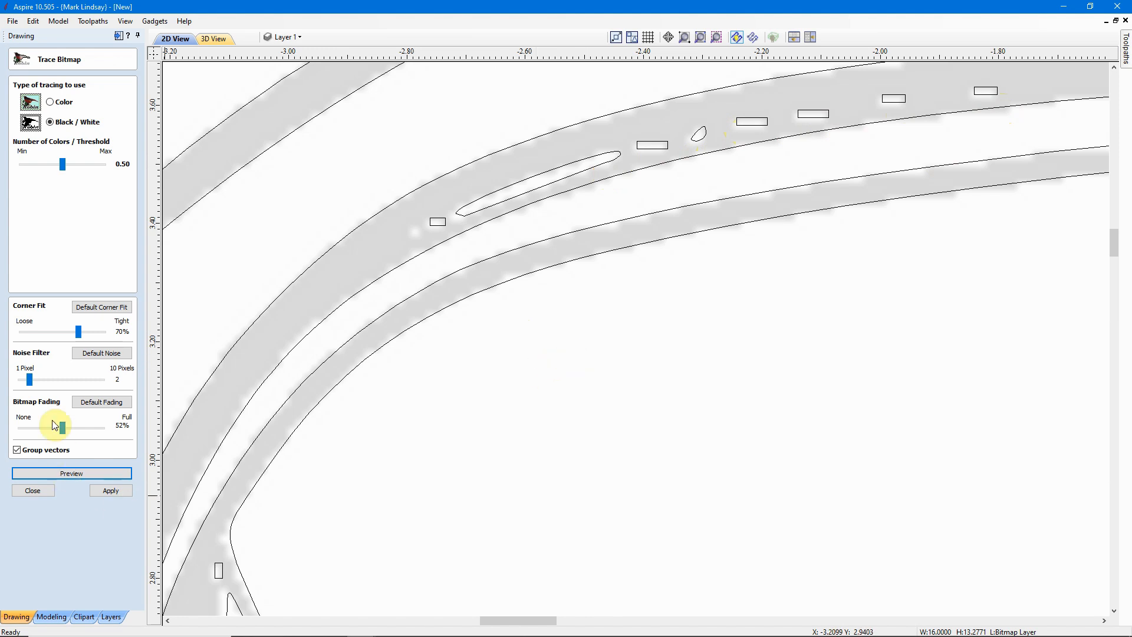
- Set the trace's noise filter to 1 pixel and preview the trace again
click(31, 382)
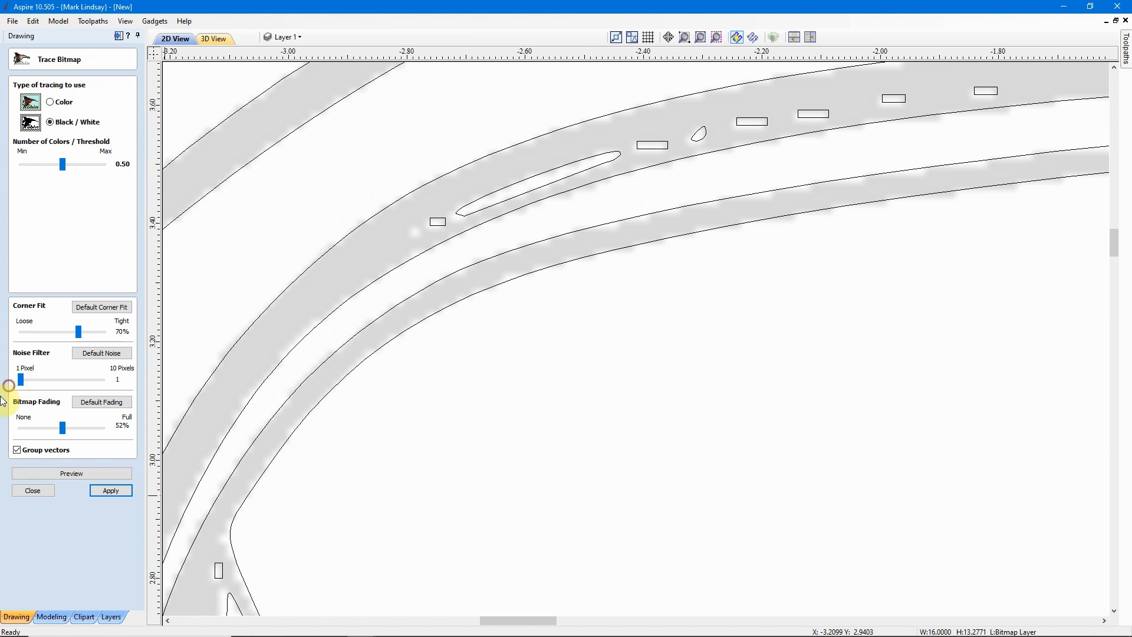
click(74, 474)
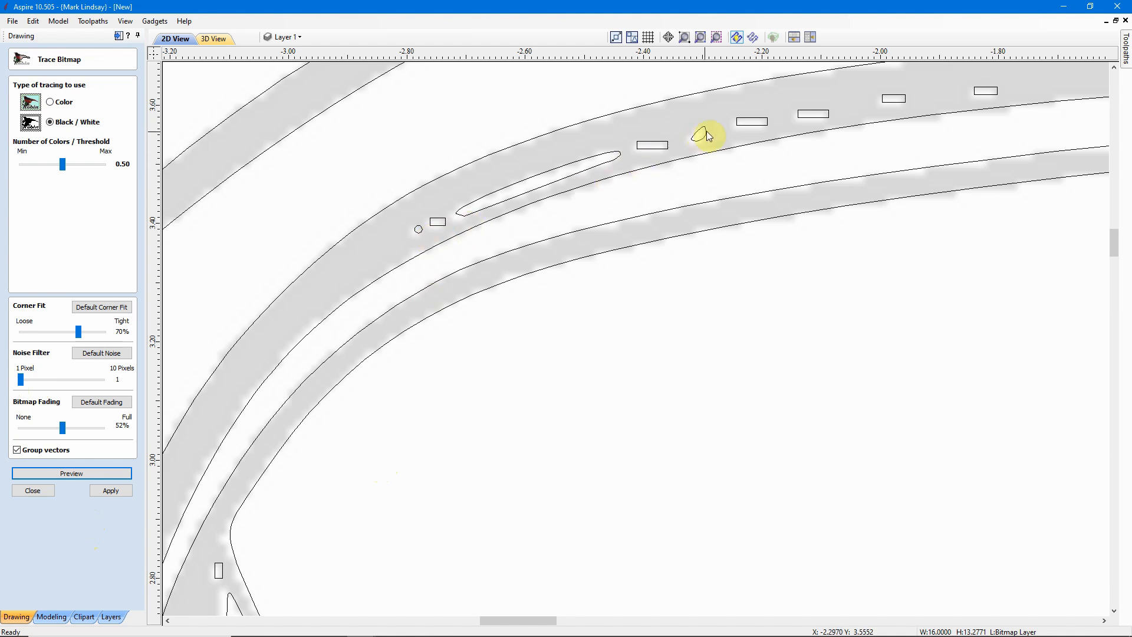
- Examine the 1 pixel noise filter preview around the windshield, headlights and side mirror for tiny extra shapes
scroll(512, 321, down, 8)
scroll(510, 416, down, 6)
drag(576, 575, 567, 521)
middle_drag(576, 552, 556, 376)
click(571, 437)
scroll(436, 380, up, 4)
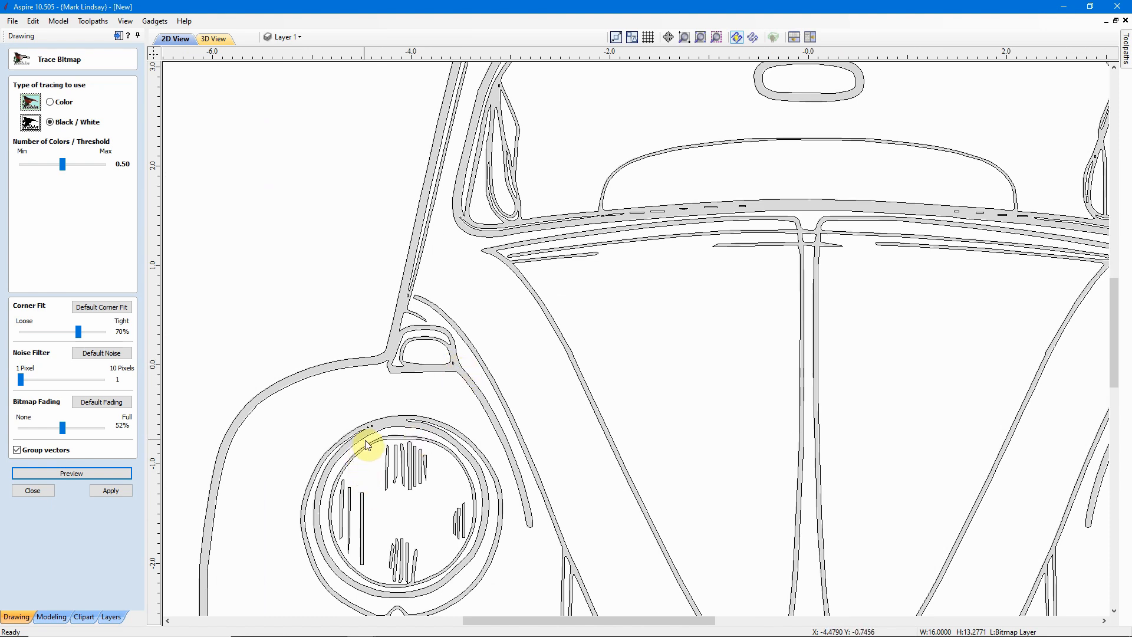
scroll(373, 442, up, 4)
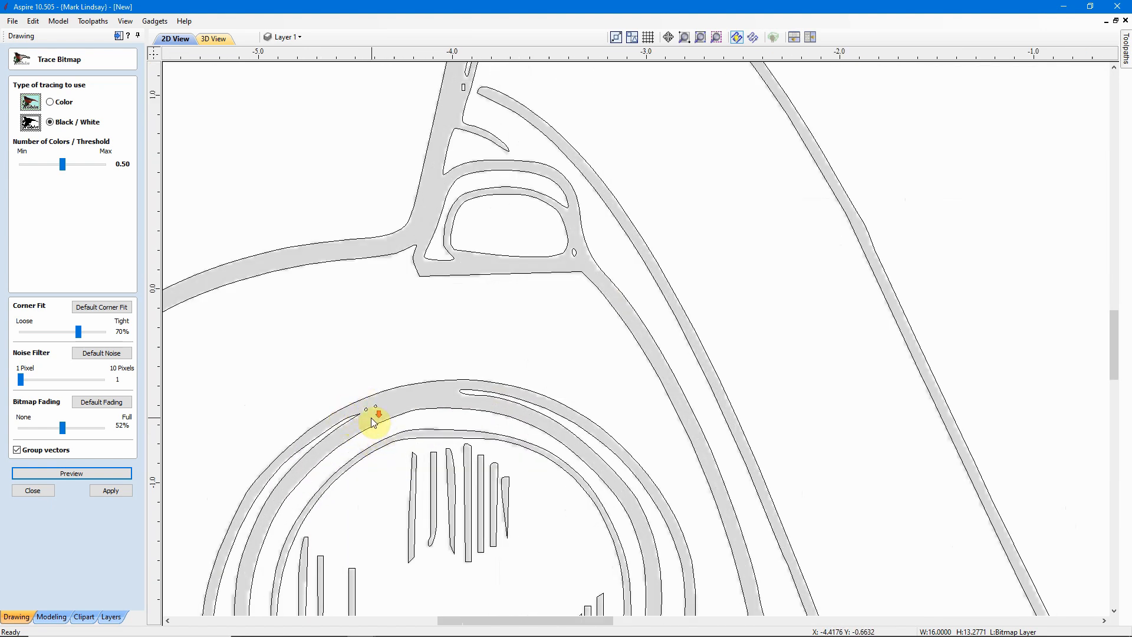
scroll(377, 416, down, 8)
scroll(654, 351, up, 4)
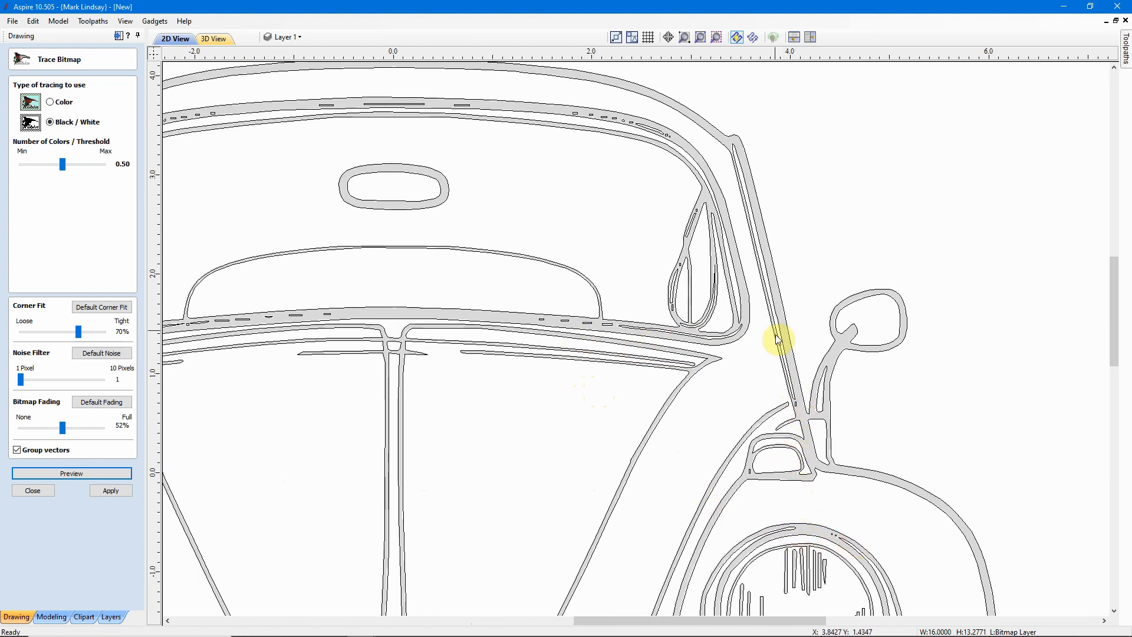
scroll(751, 476, down, 3)
scroll(581, 553, up, 2)
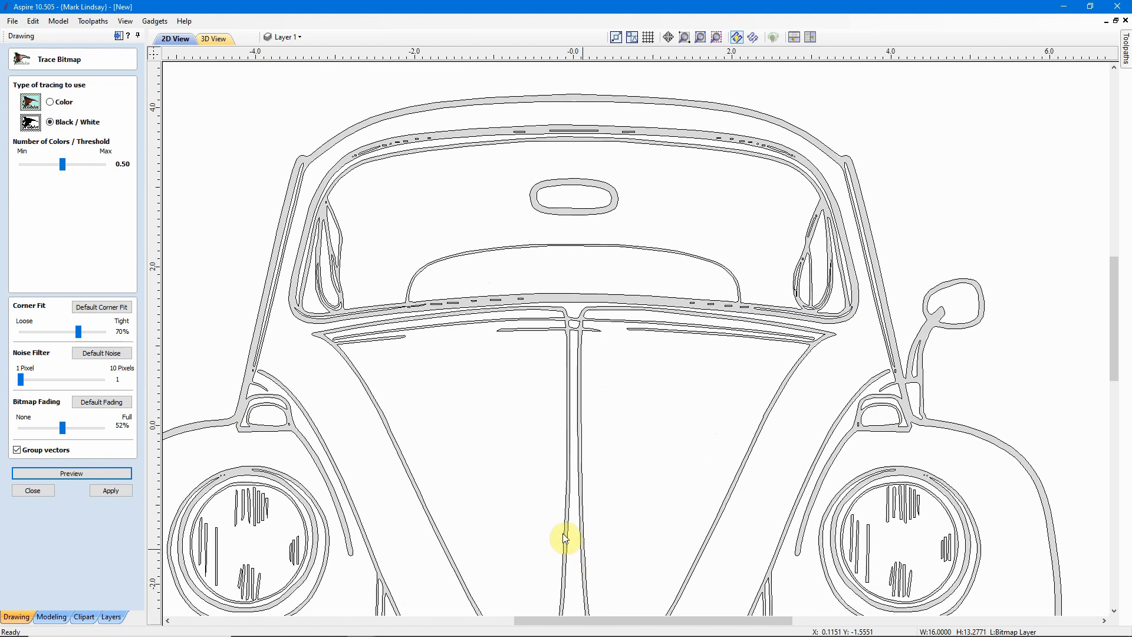
- Set the trace's noise filter to 5 pixels, preview it and check the small shapes along the windshield trim
click(21, 380)
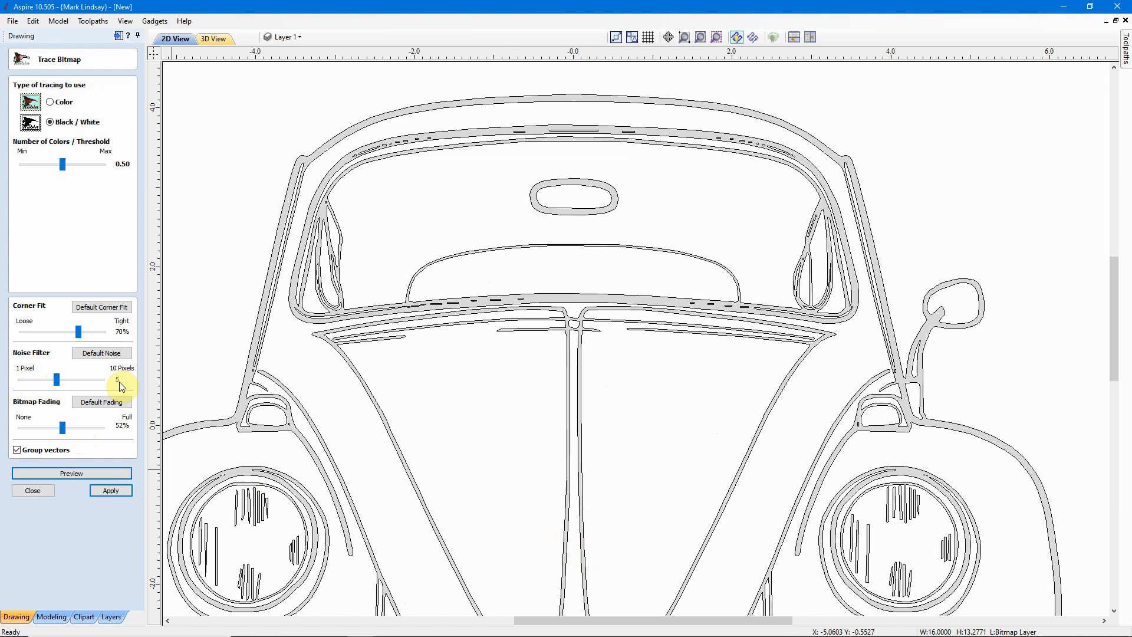
click(88, 477)
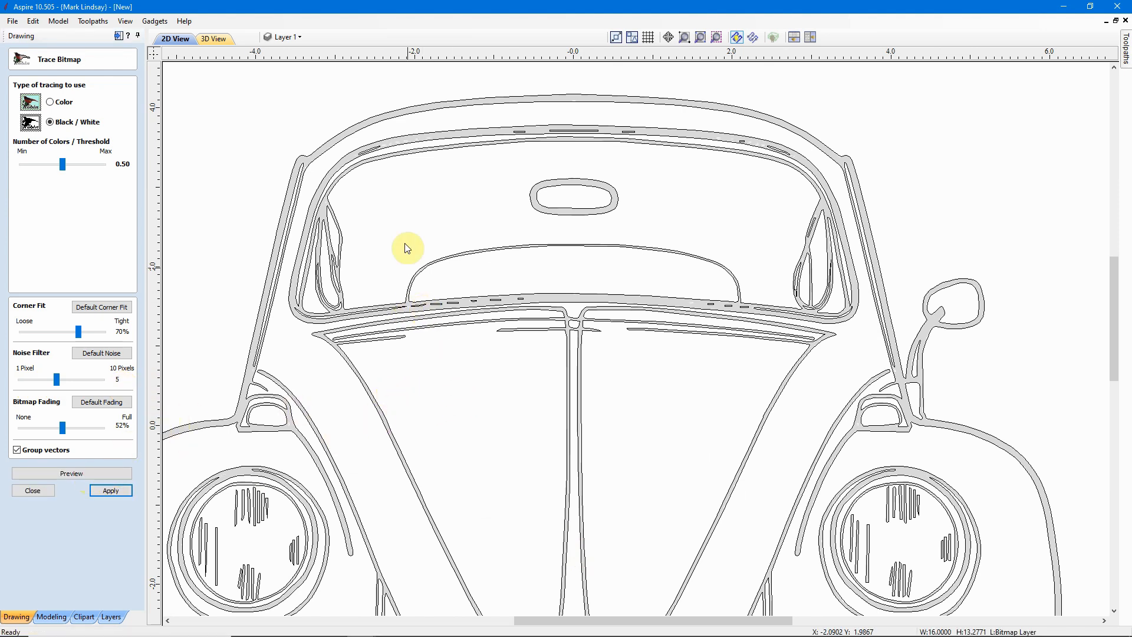
scroll(401, 146, up, 3)
scroll(397, 146, up, 2)
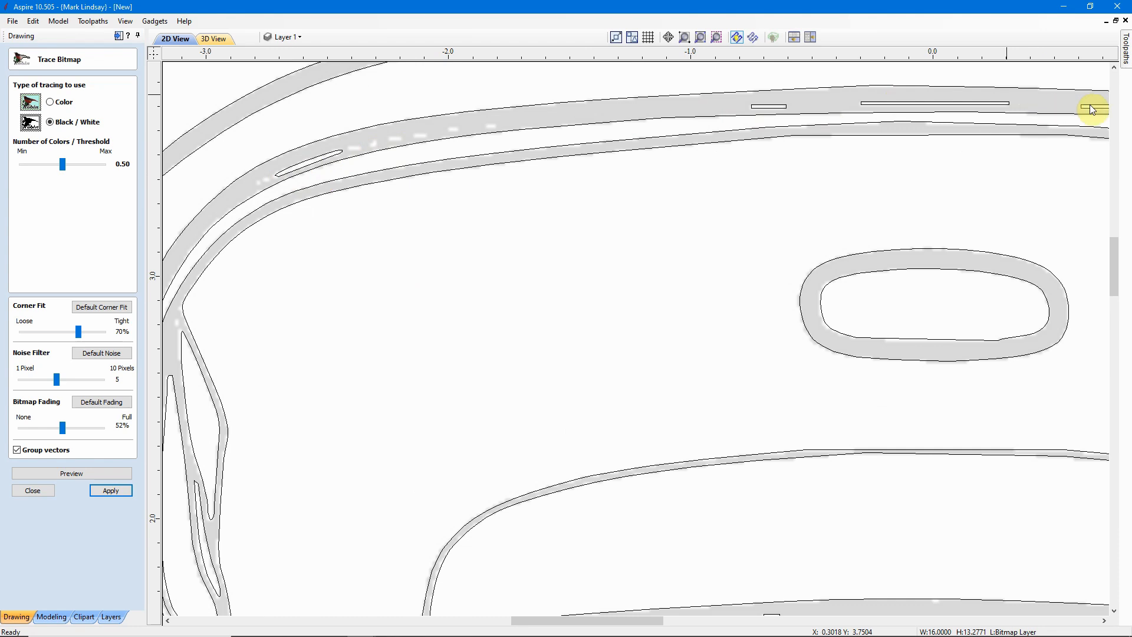
scroll(413, 229, down, 5)
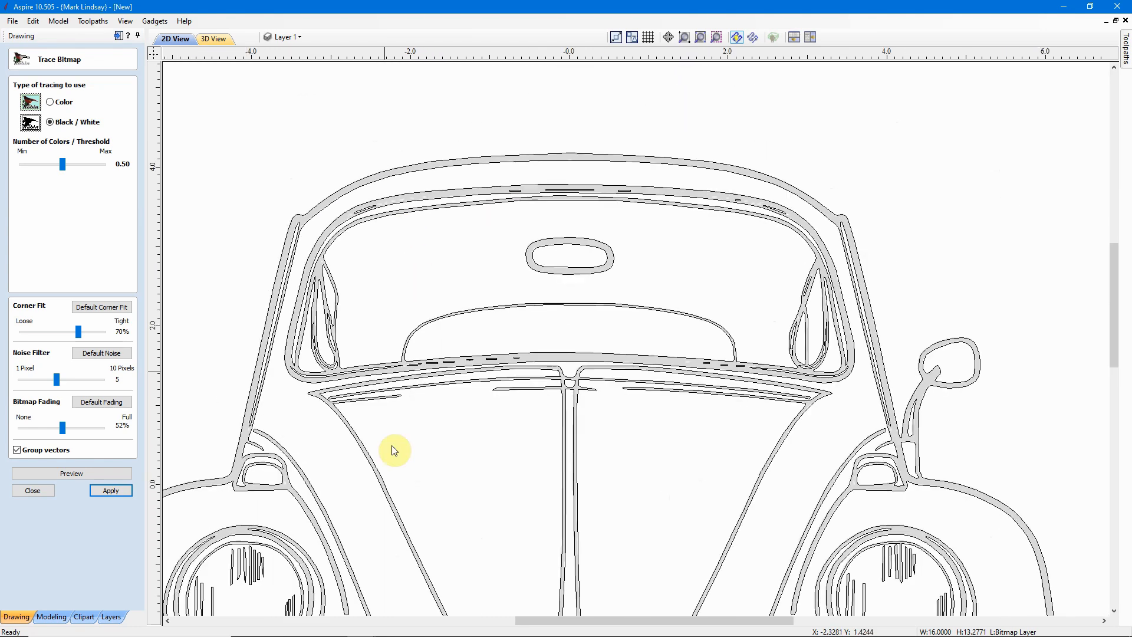
scroll(328, 493, up, 4)
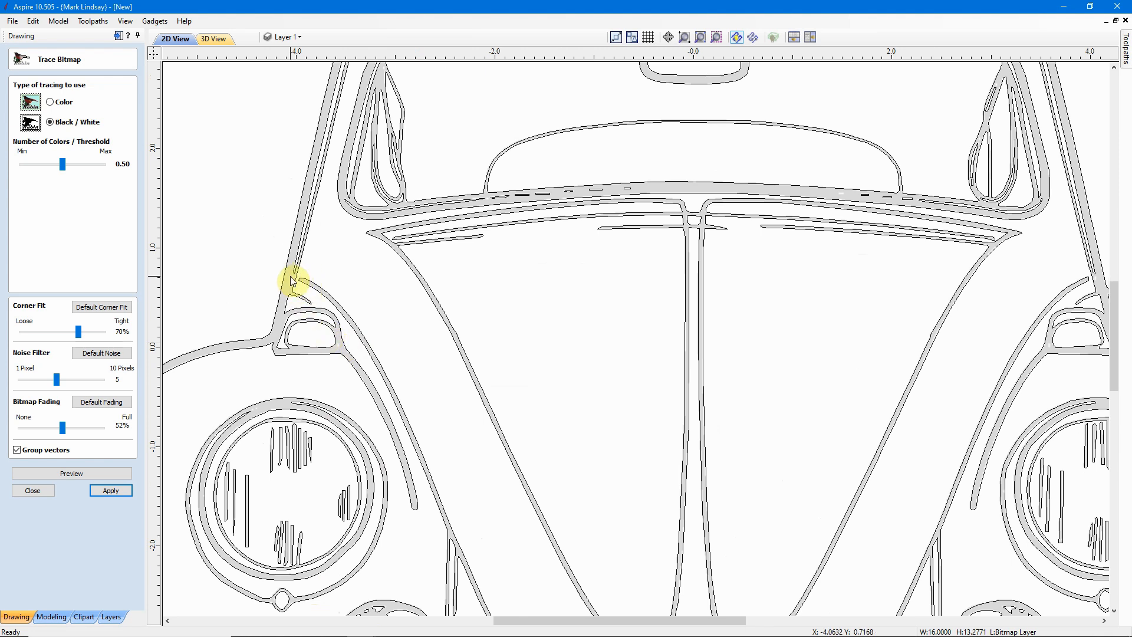
scroll(248, 419, down, 1)
scroll(248, 419, down, 2)
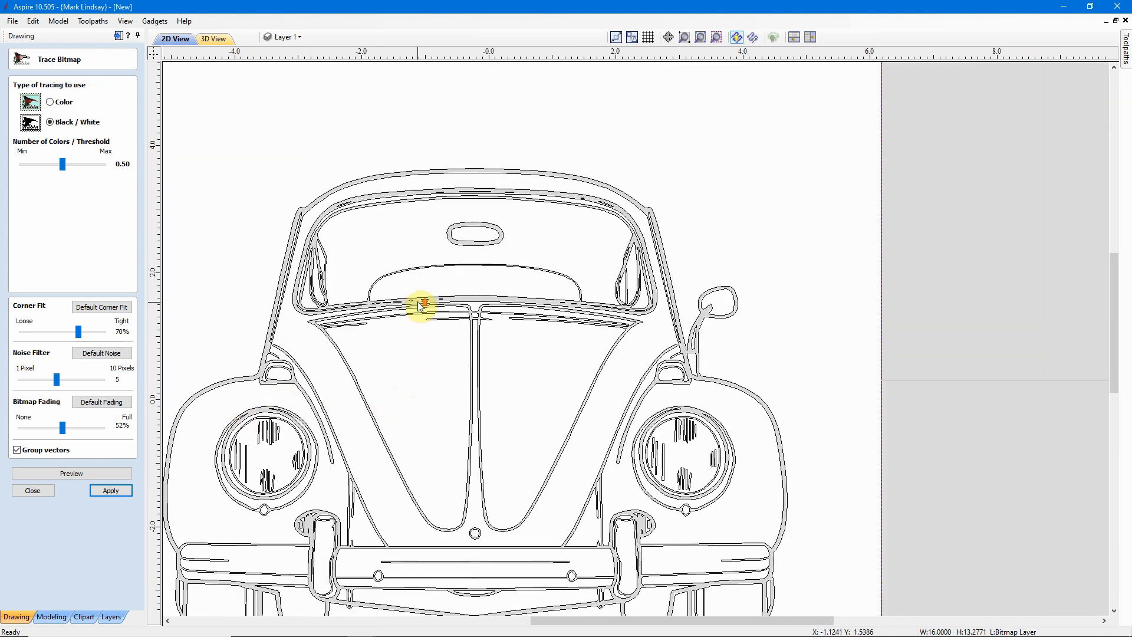
scroll(419, 306, up, 3)
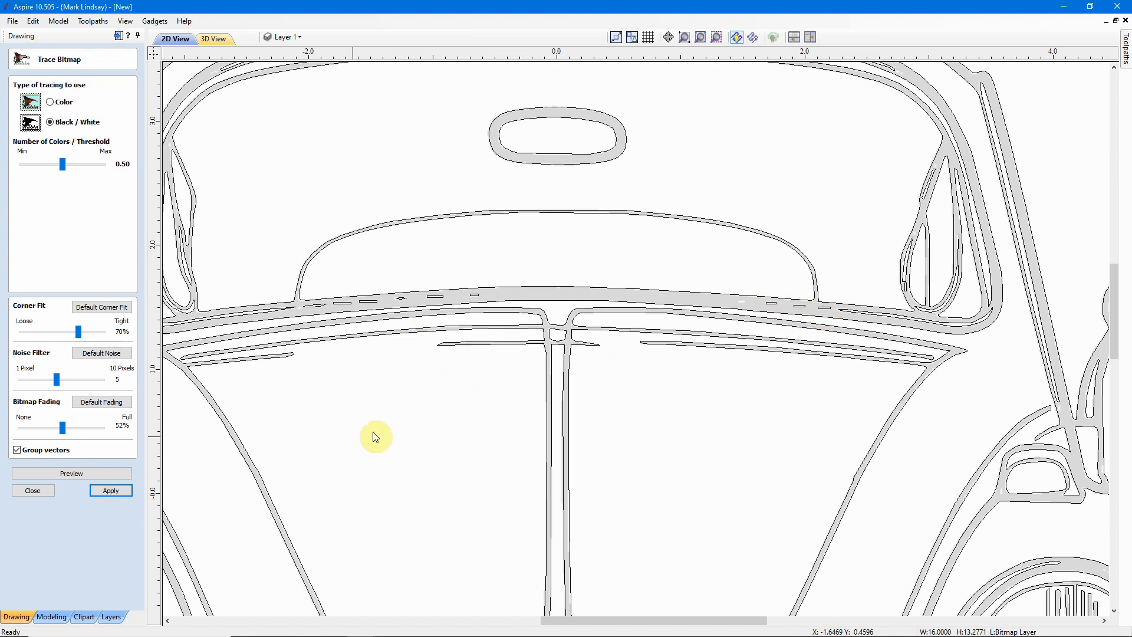
- Set the trace's noise filter to the maximum of 10 pixels, preview it and check the whole car
drag(58, 379, 65, 381)
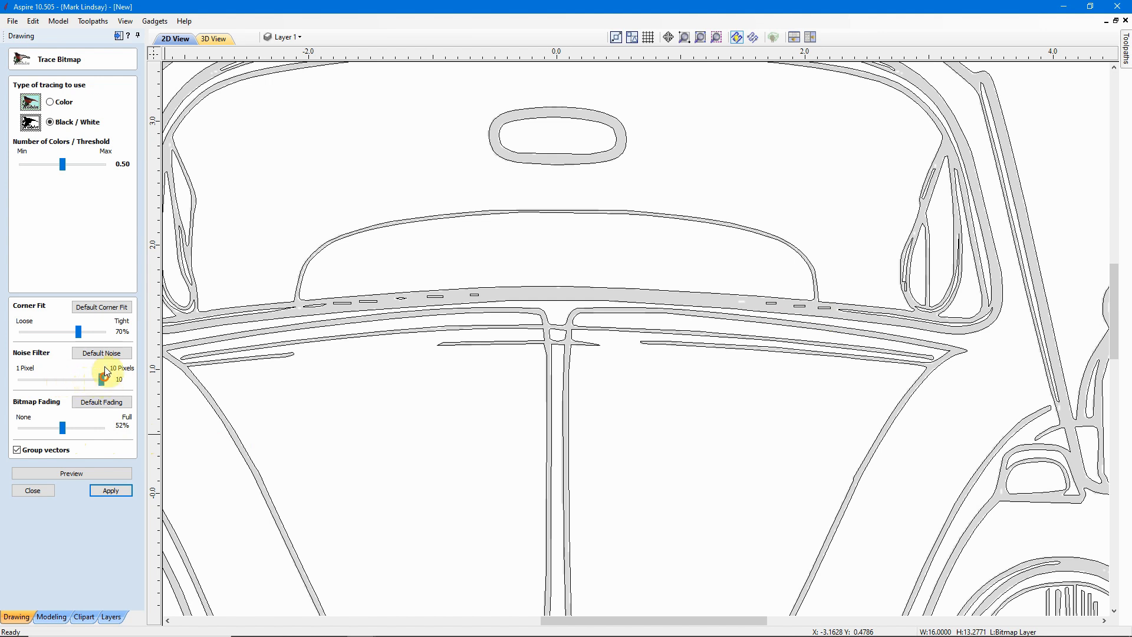
click(73, 473)
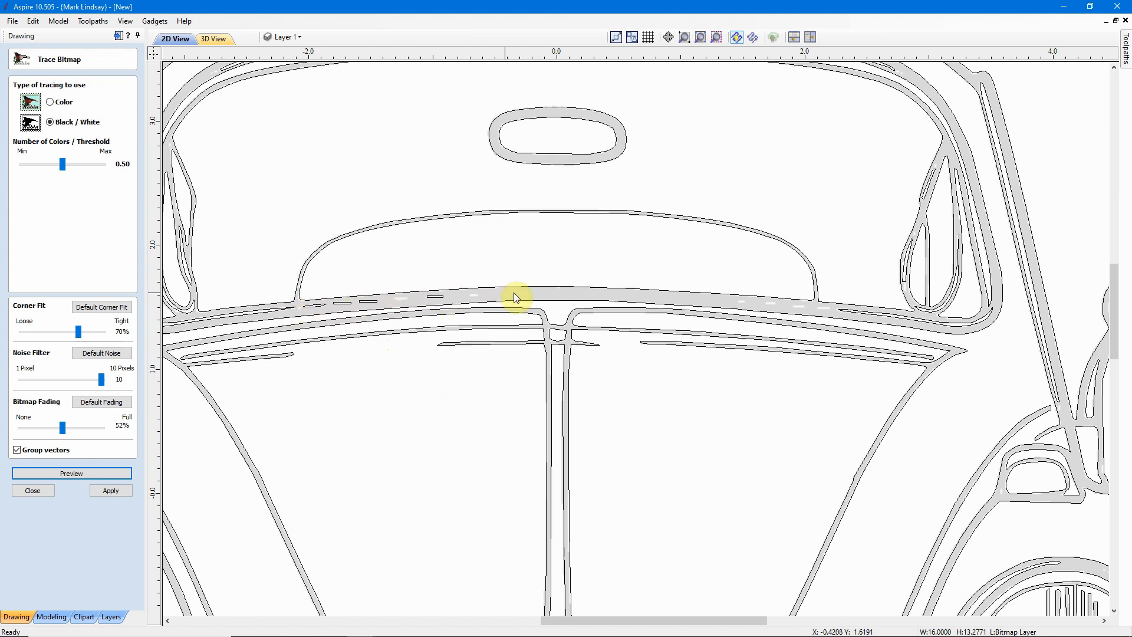
scroll(798, 389, down, 2)
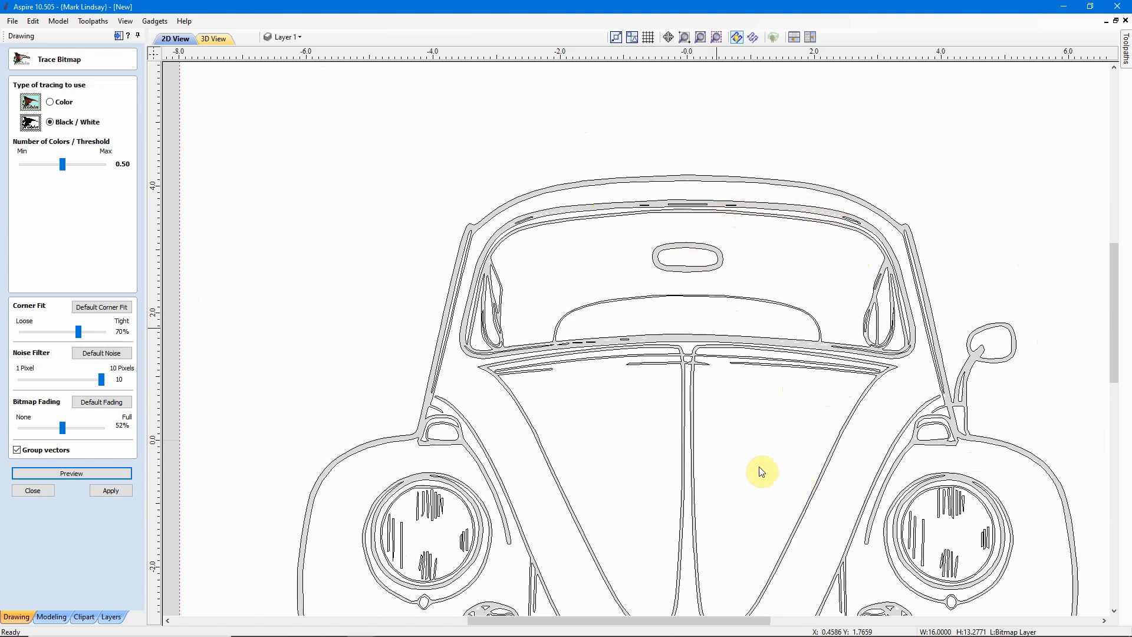
scroll(737, 460, down, 1)
middle_drag(718, 423, 703, 341)
scroll(630, 532, up, 1)
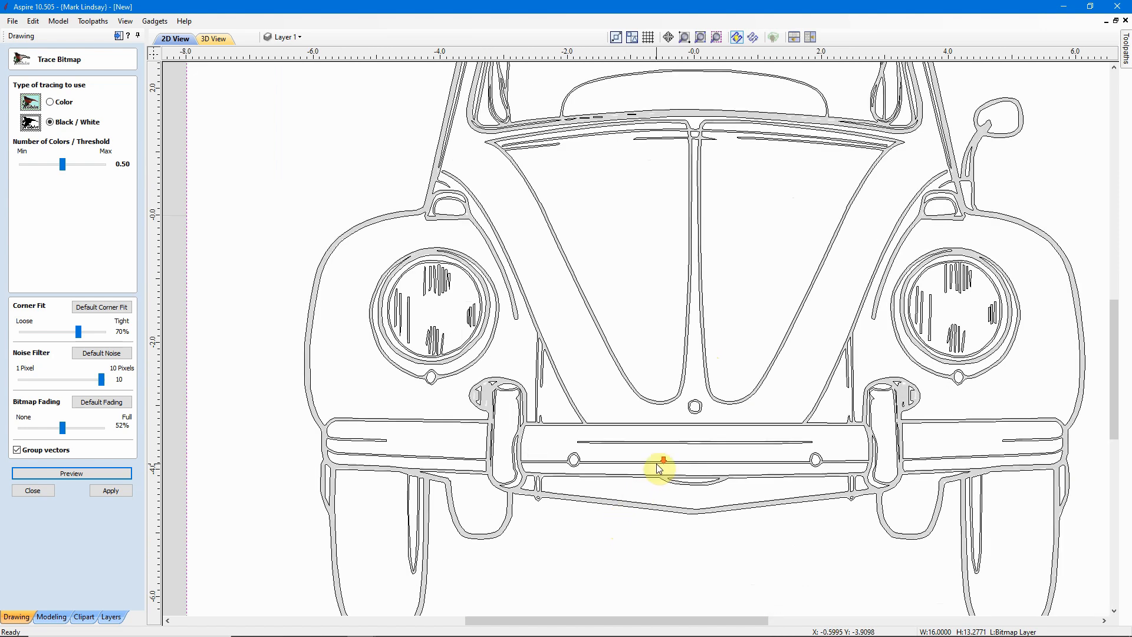
scroll(653, 470, down, 1)
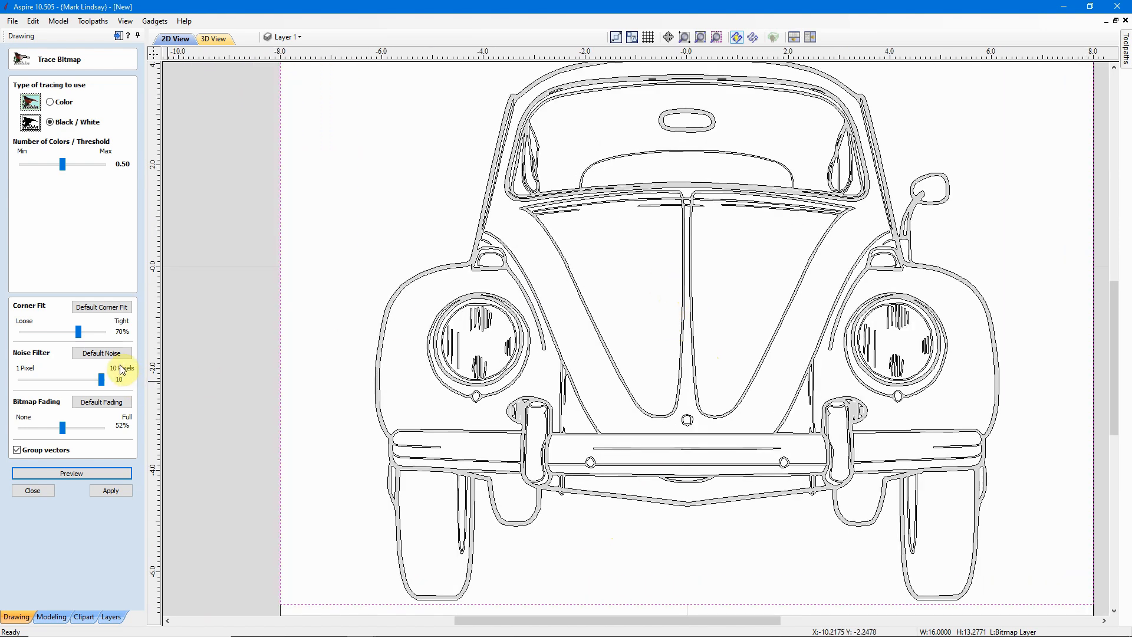
drag(101, 380, 118, 382)
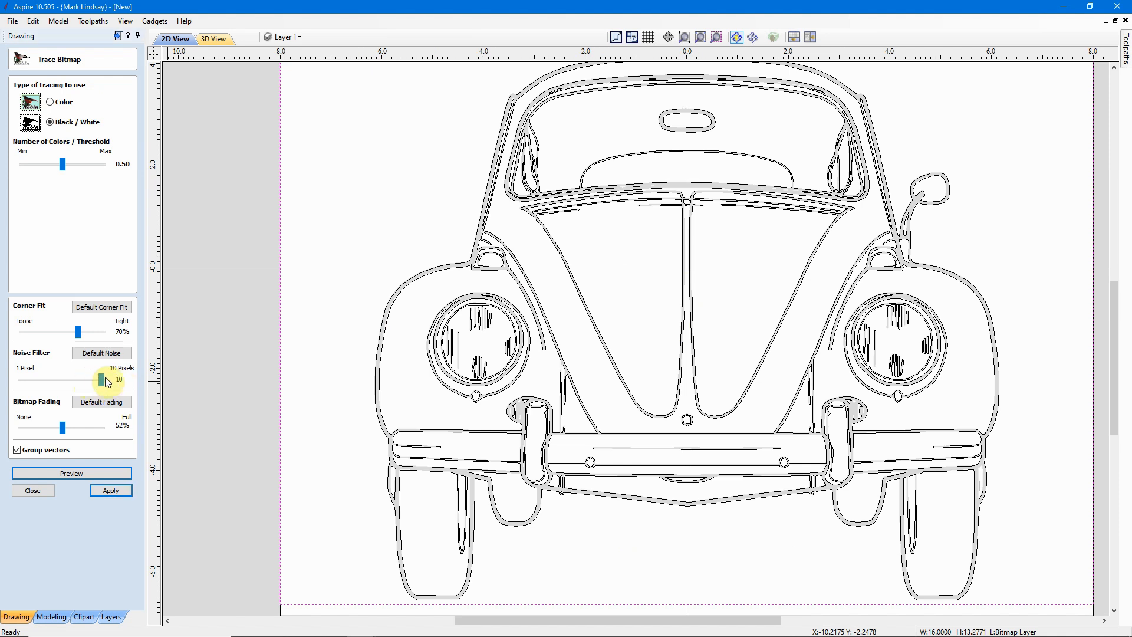
- Turn off vector grouping, apply the bitmap trace and close the tracing tool
scroll(625, 171, up, 3)
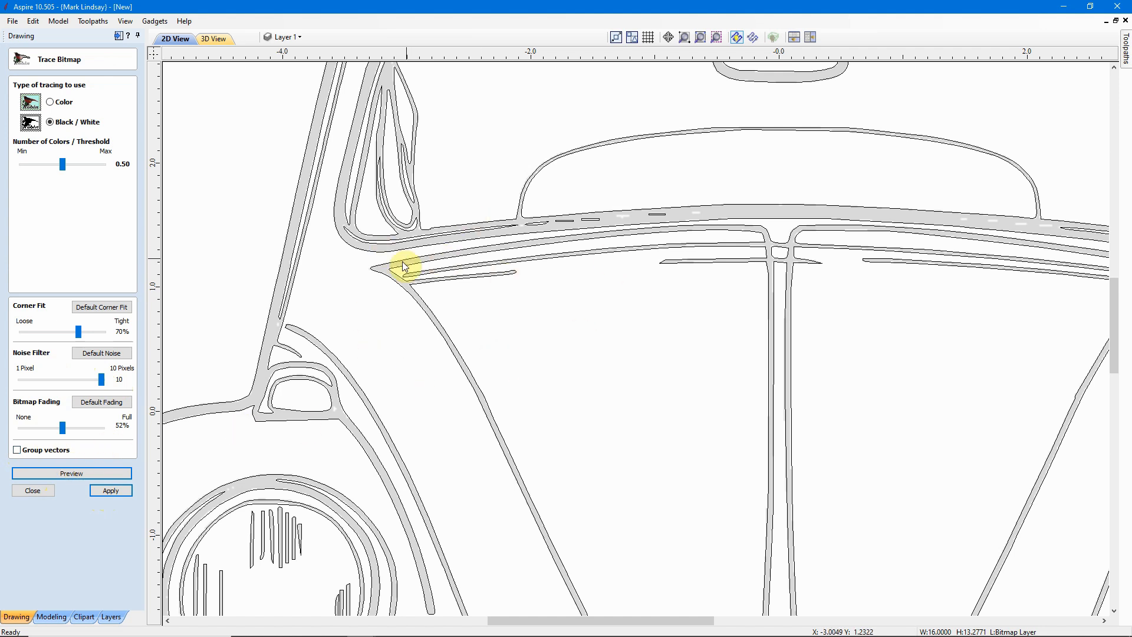
click(118, 494)
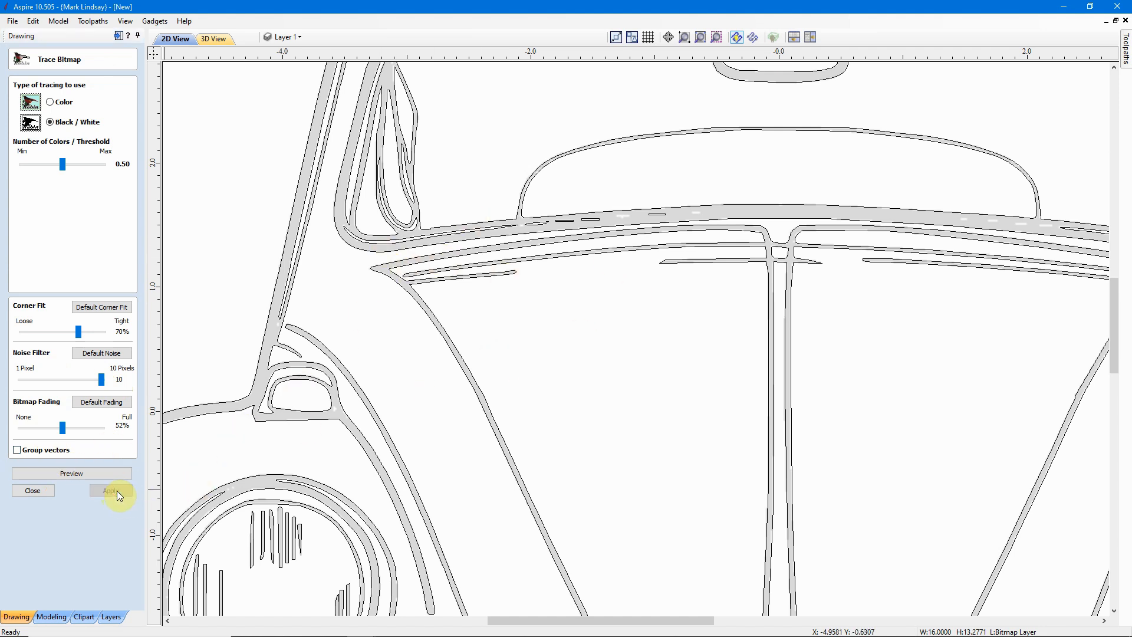
click(32, 491)
- Hide the Bitmap Layer and inspect the traced vectors along the upper edge of the windshield
scroll(436, 356, down, 3)
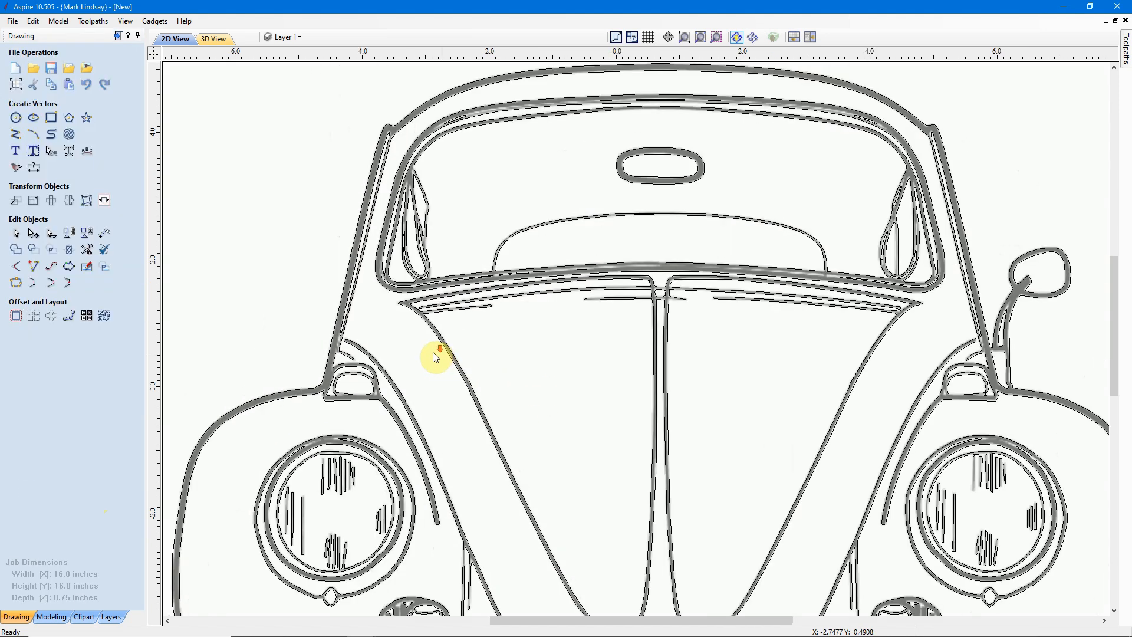
scroll(436, 356, down, 1)
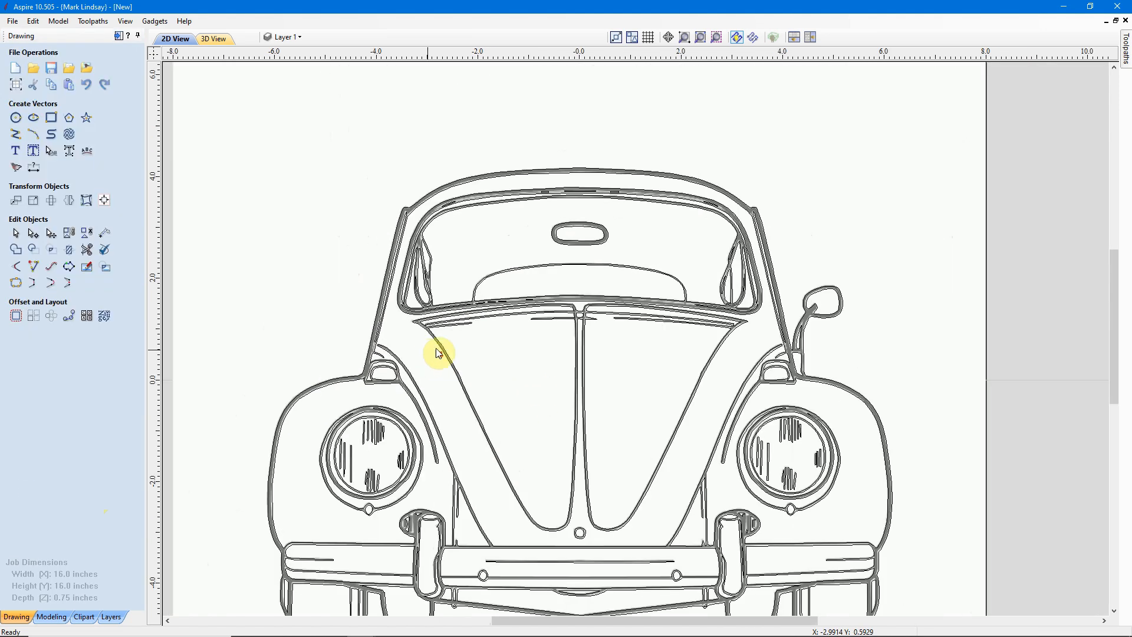
click(299, 38)
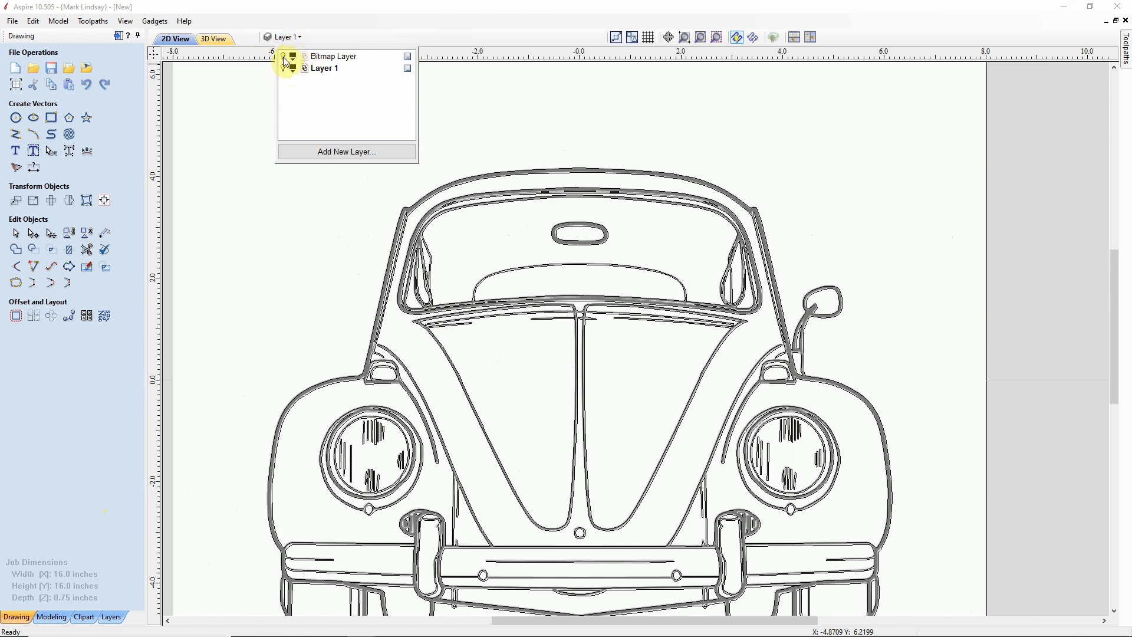
click(283, 57)
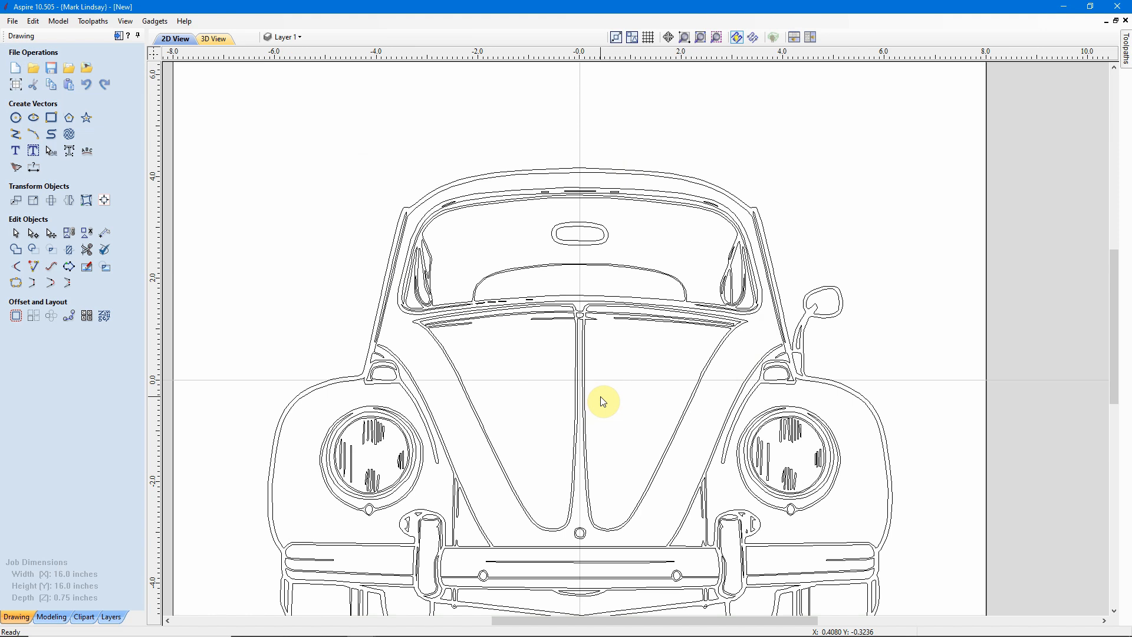
scroll(581, 182, up, 4)
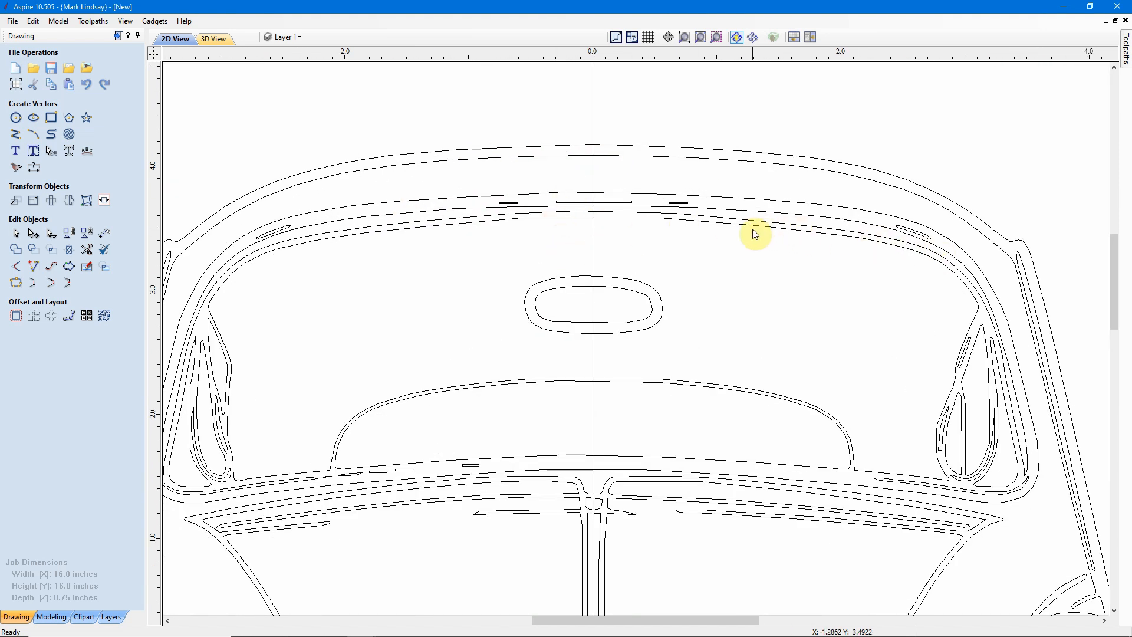
scroll(512, 216, up, 1)
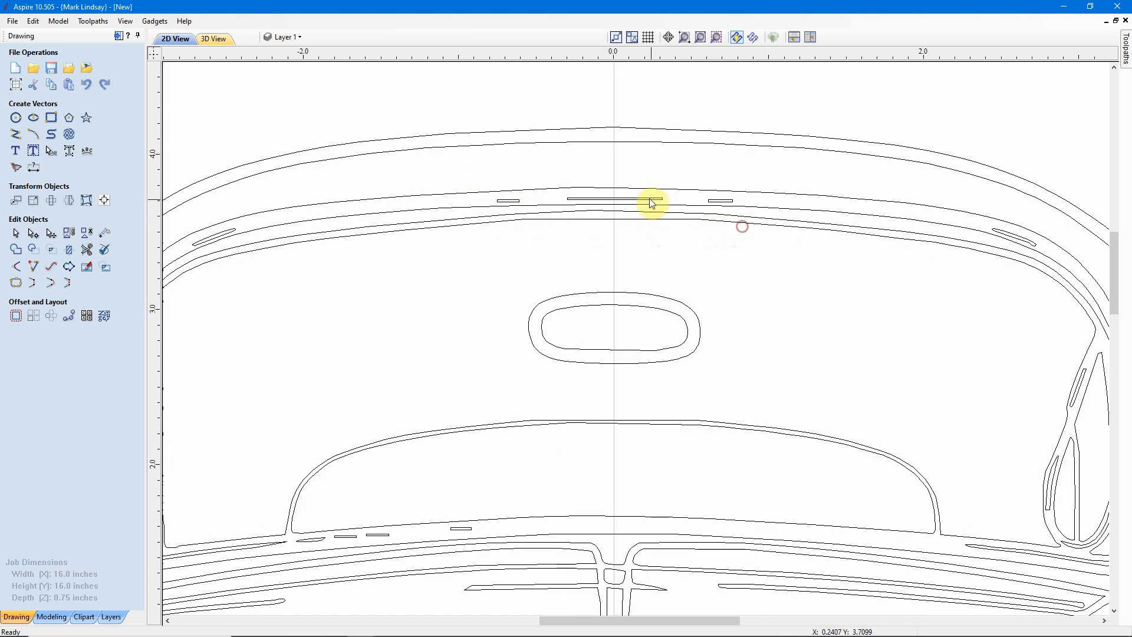
- Ungroup the traced car vectors and delete the three thin dashes in the trim above the windshield
click(605, 200)
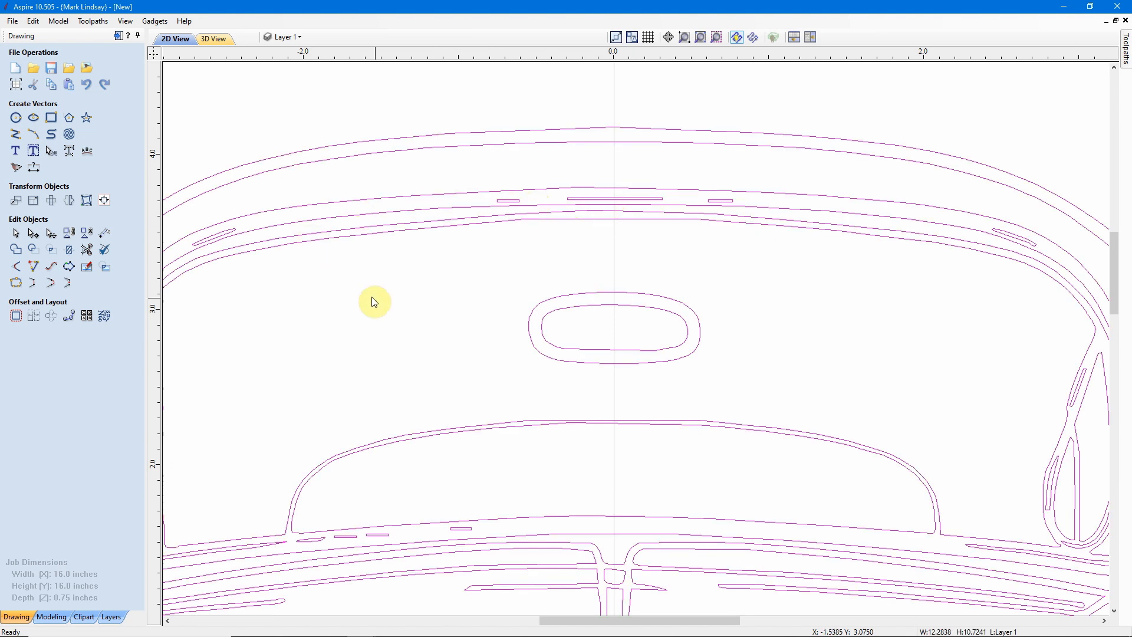
click(105, 237)
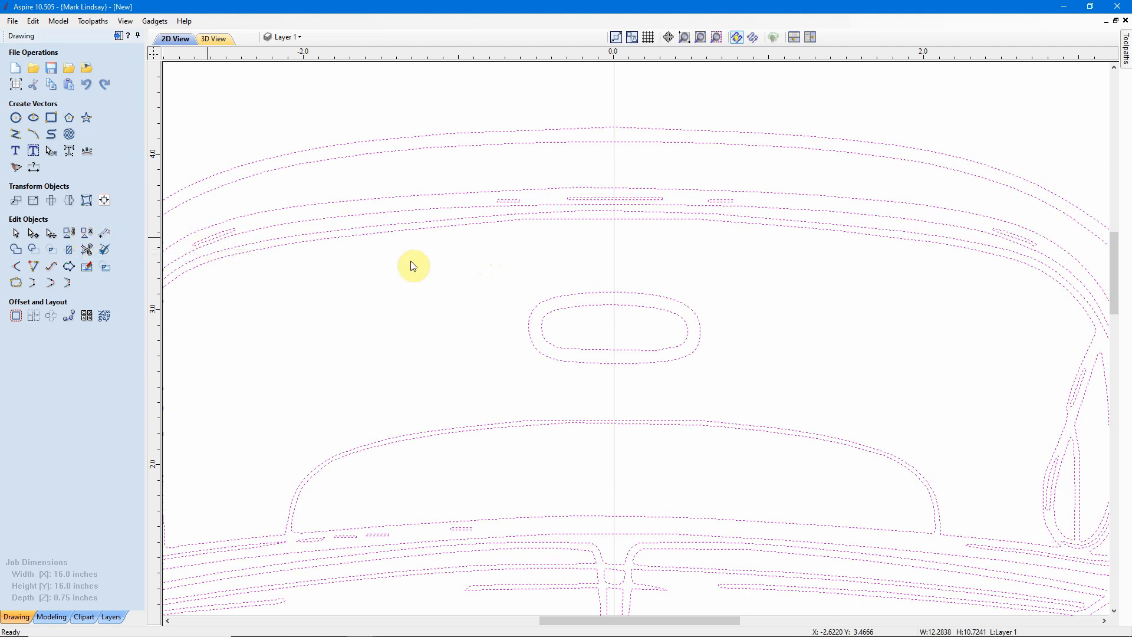
click(569, 260)
drag(477, 157, 769, 263)
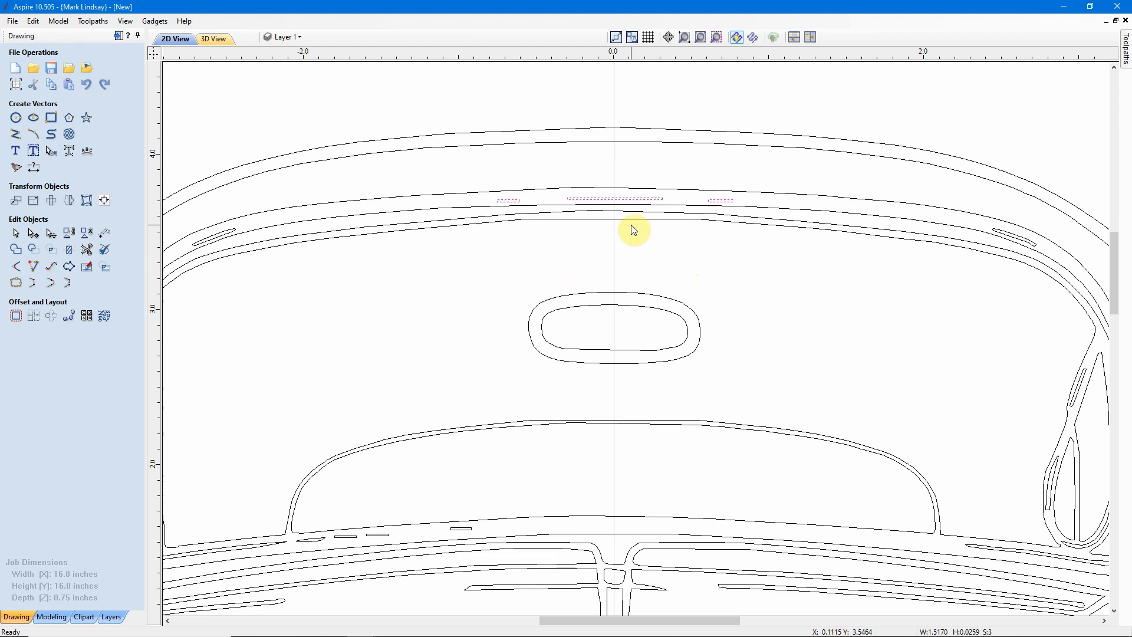
key(Delete)
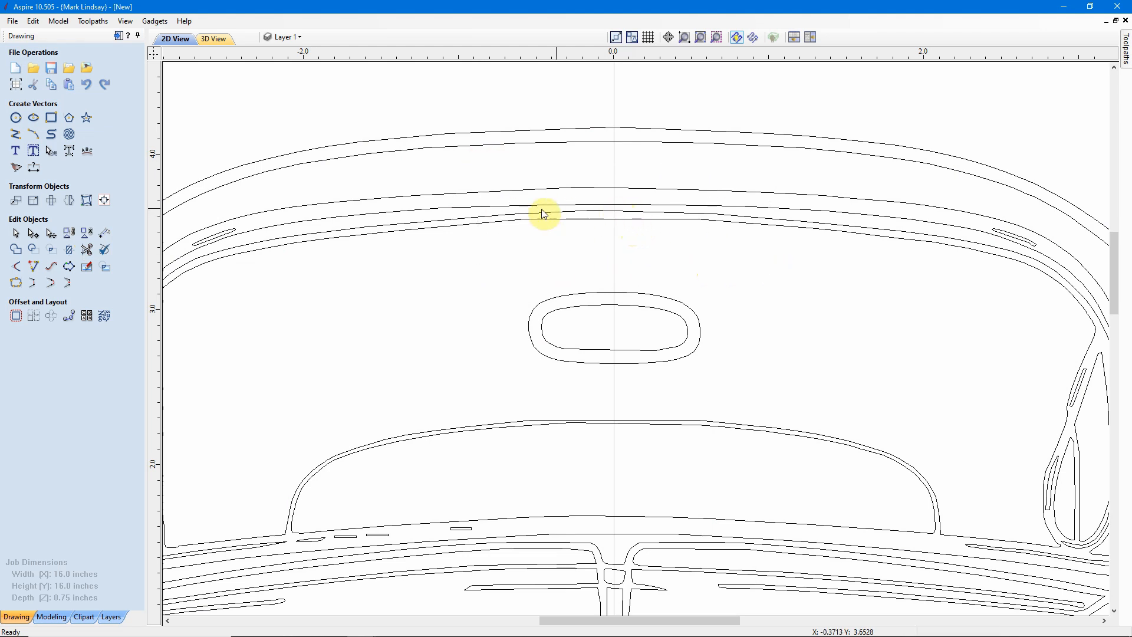
- Delete the two small slivers in the trim at the windshield's upper corners
scroll(533, 218, down, 2)
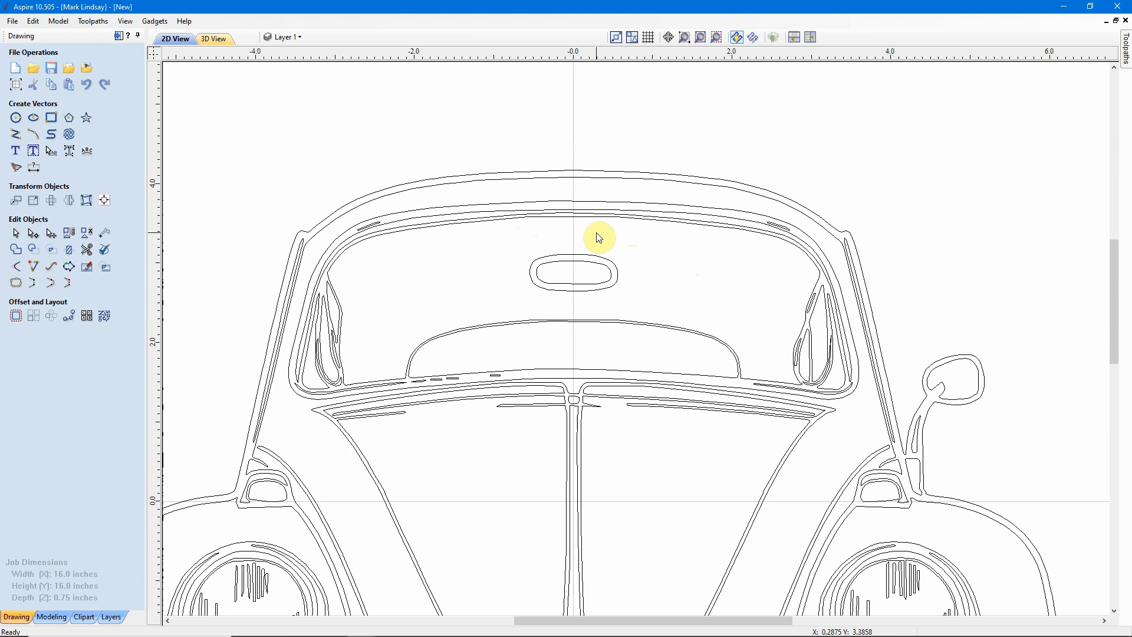
click(375, 224)
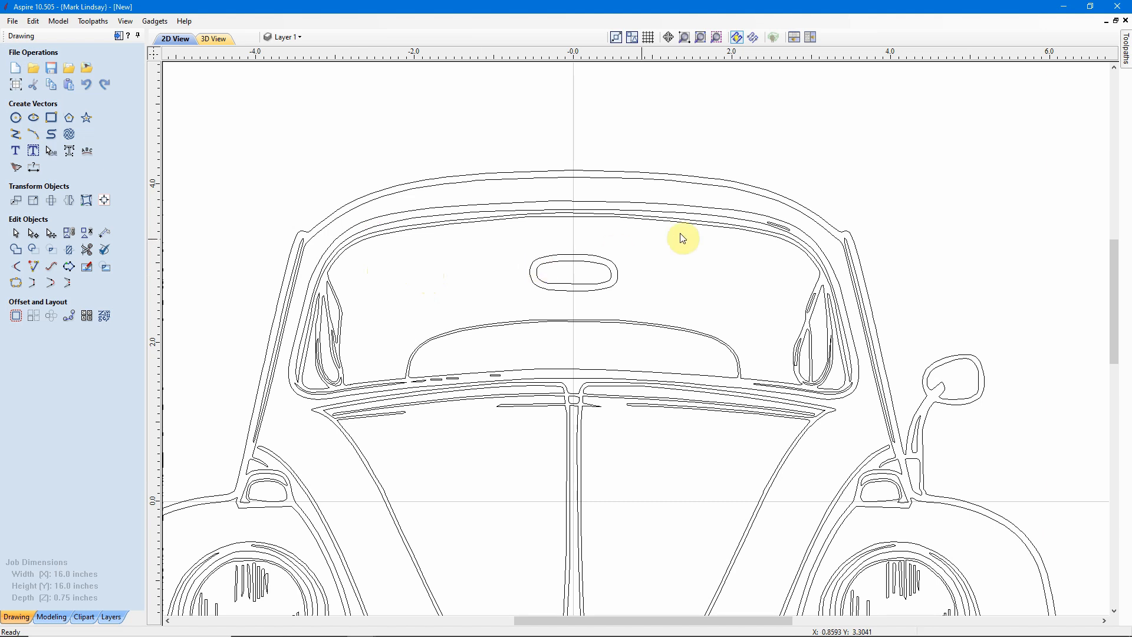
click(777, 225)
key(Delete)
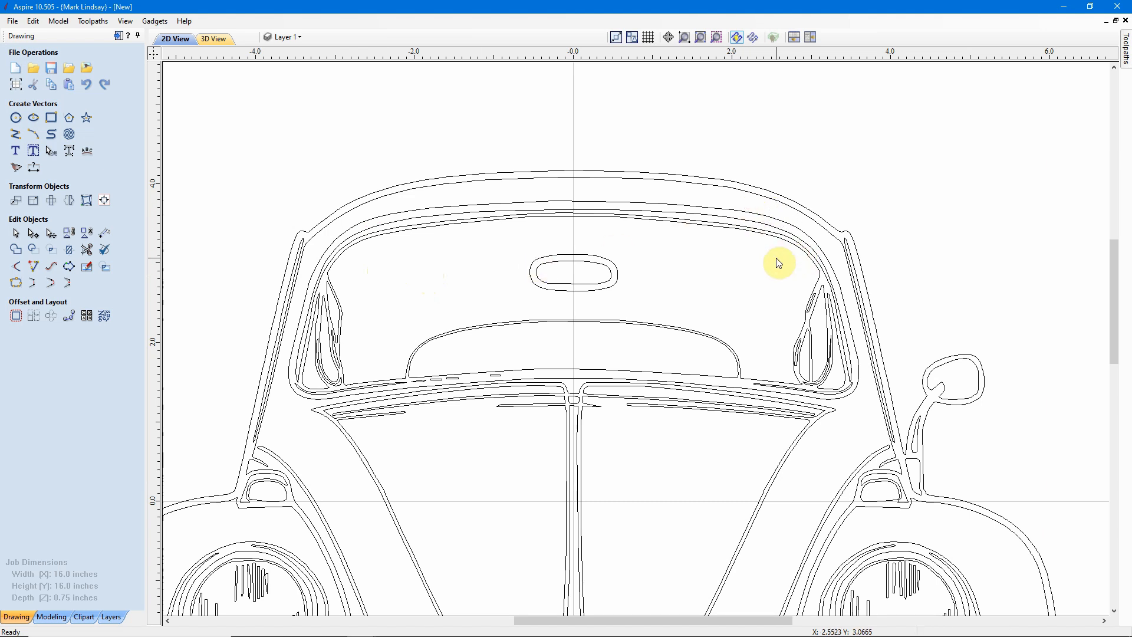
- Delete the four small stray shapes along the windshield's lower edge
scroll(457, 429, up, 1)
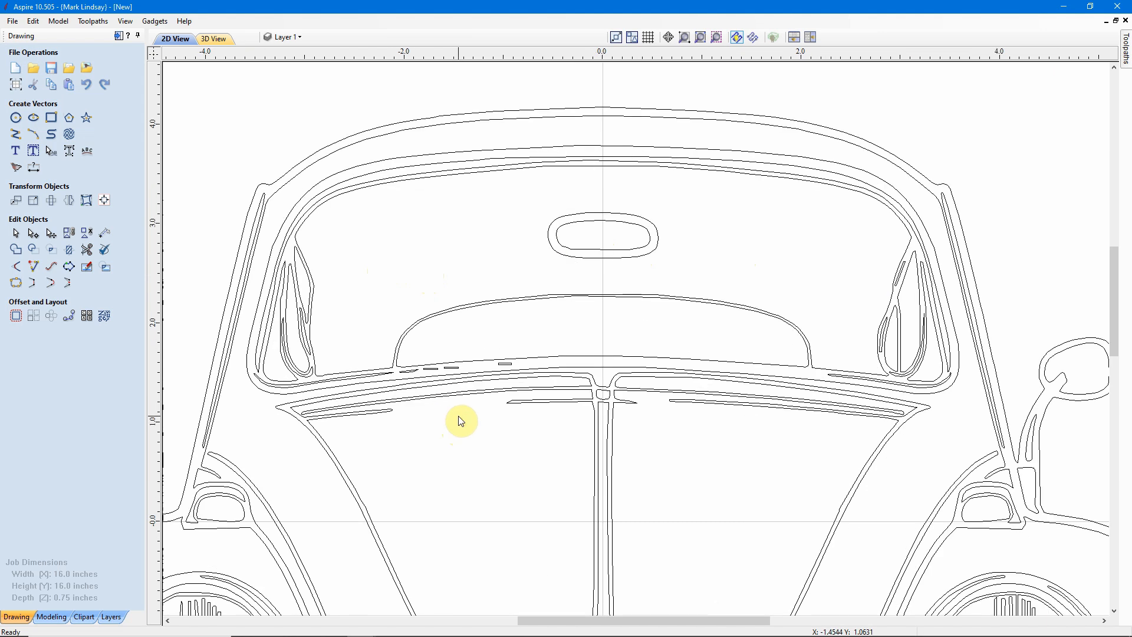
scroll(463, 416, up, 1)
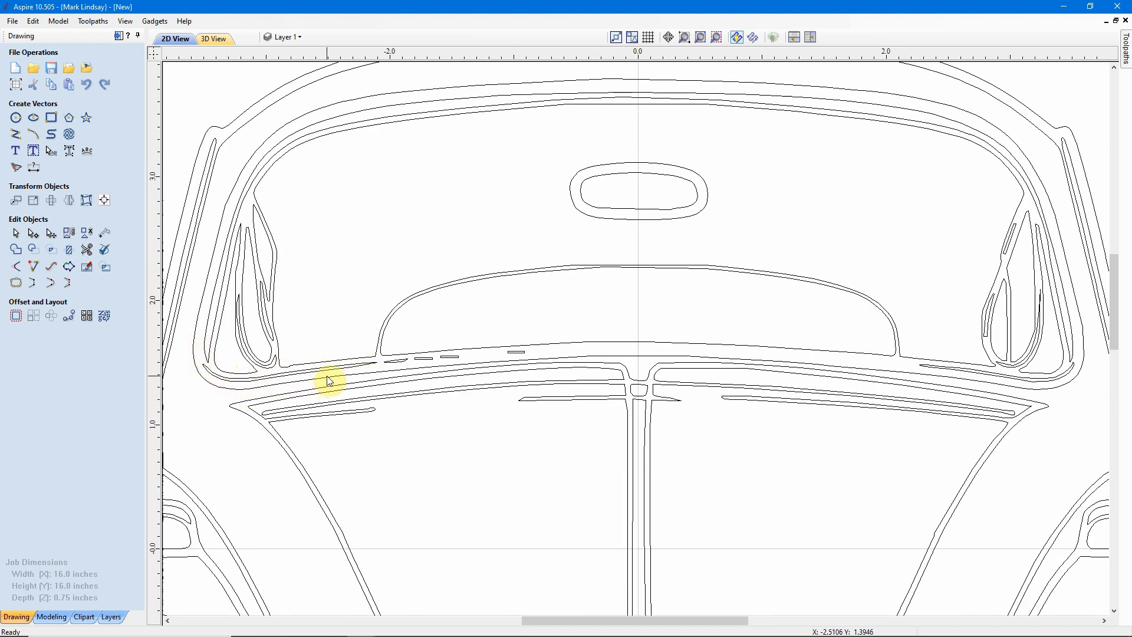
drag(367, 293, 545, 377)
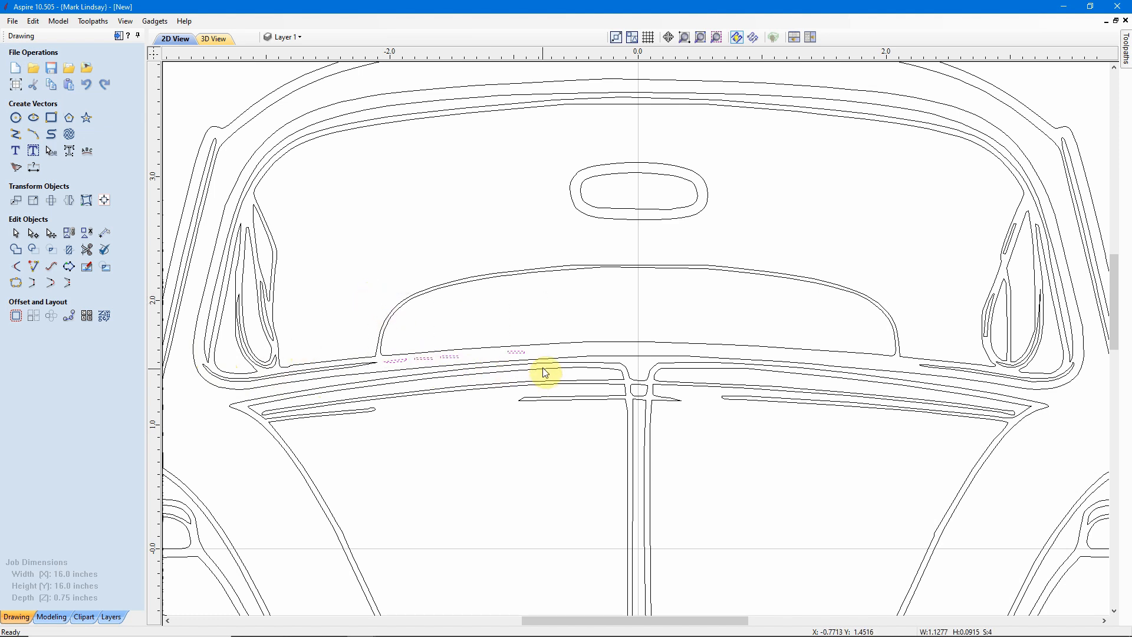
click(544, 372)
scroll(557, 348, down, 5)
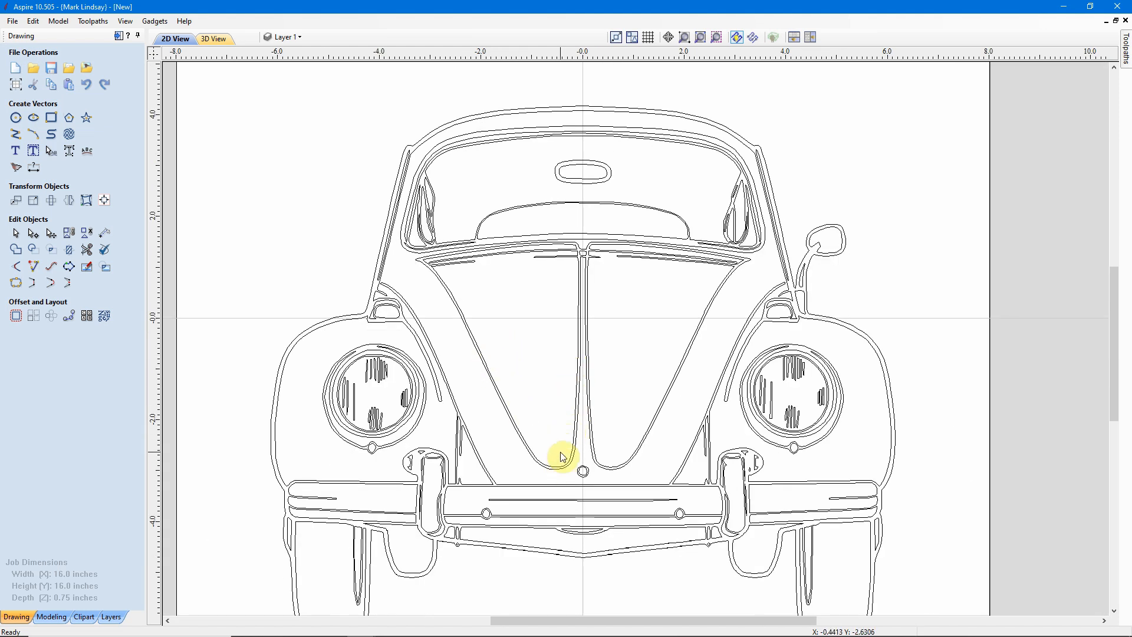
- Delete both outlines of the rear-view mirror inside the windshield
middle_drag(561, 454, 564, 411)
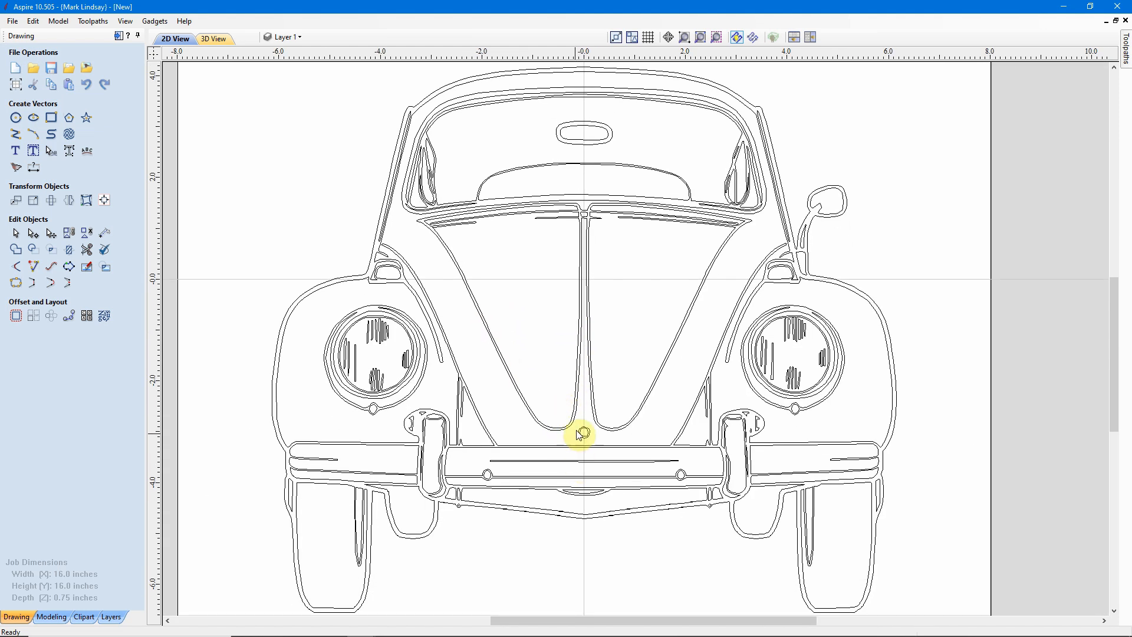
middle_drag(586, 354, 581, 434)
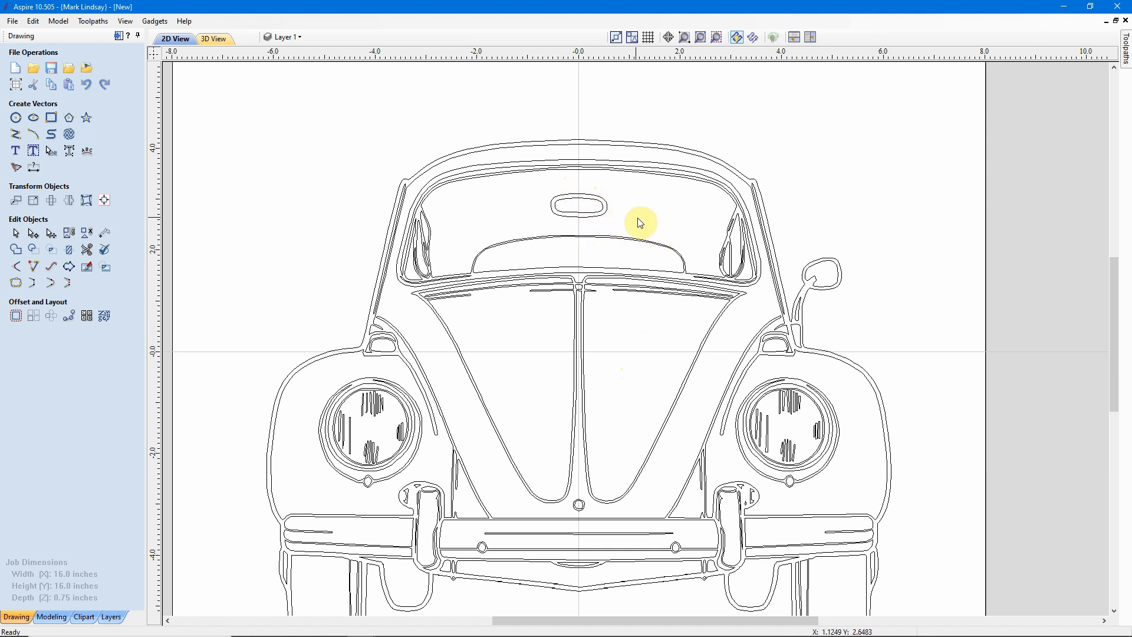
click(578, 223)
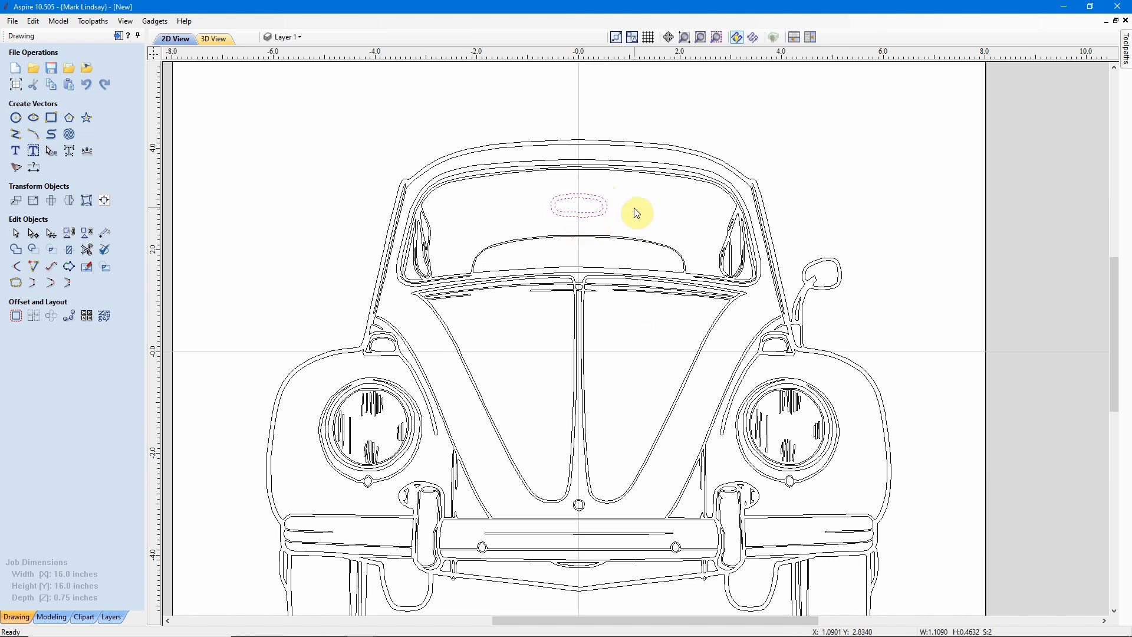
key(Delete)
- Select all remaining car vectors and group them
scroll(607, 210, down, 1)
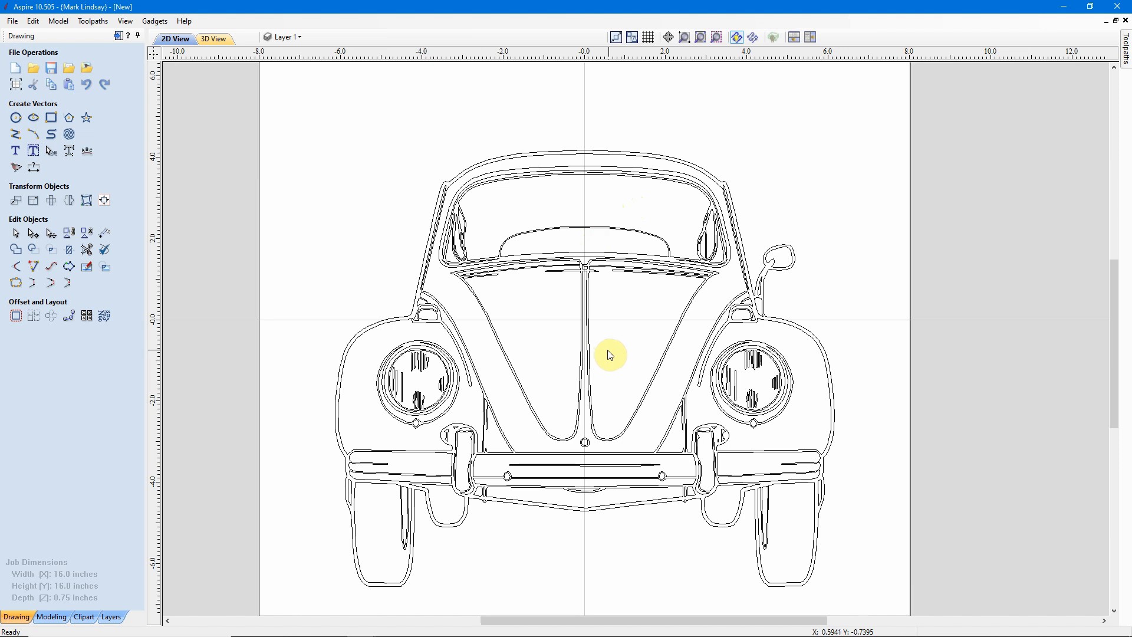
scroll(610, 354, down, 2)
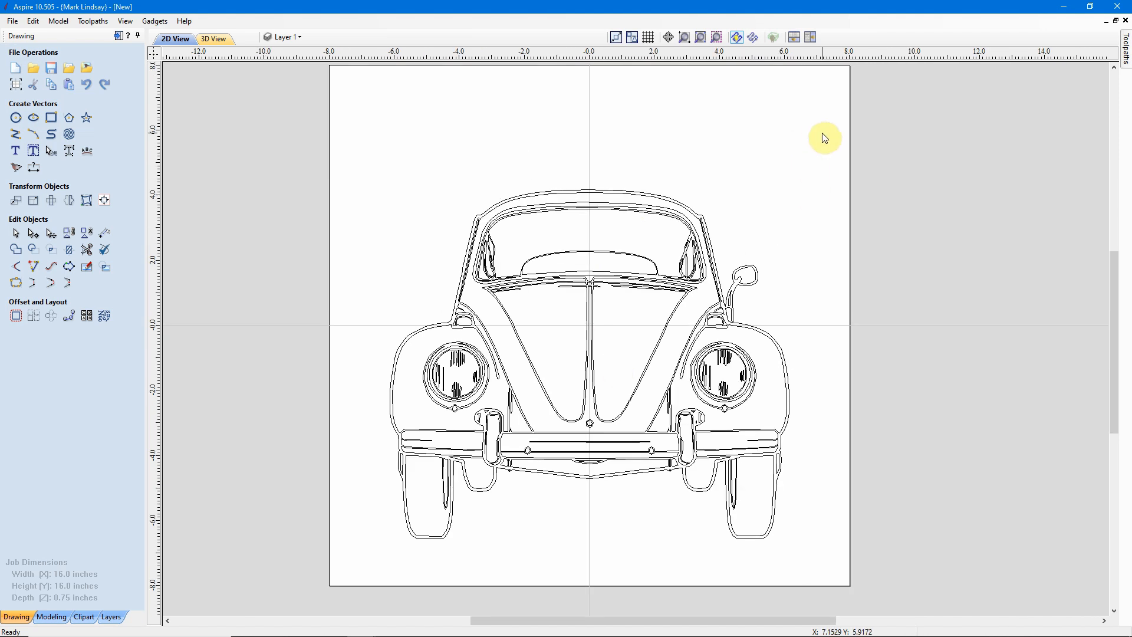
drag(823, 135, 368, 576)
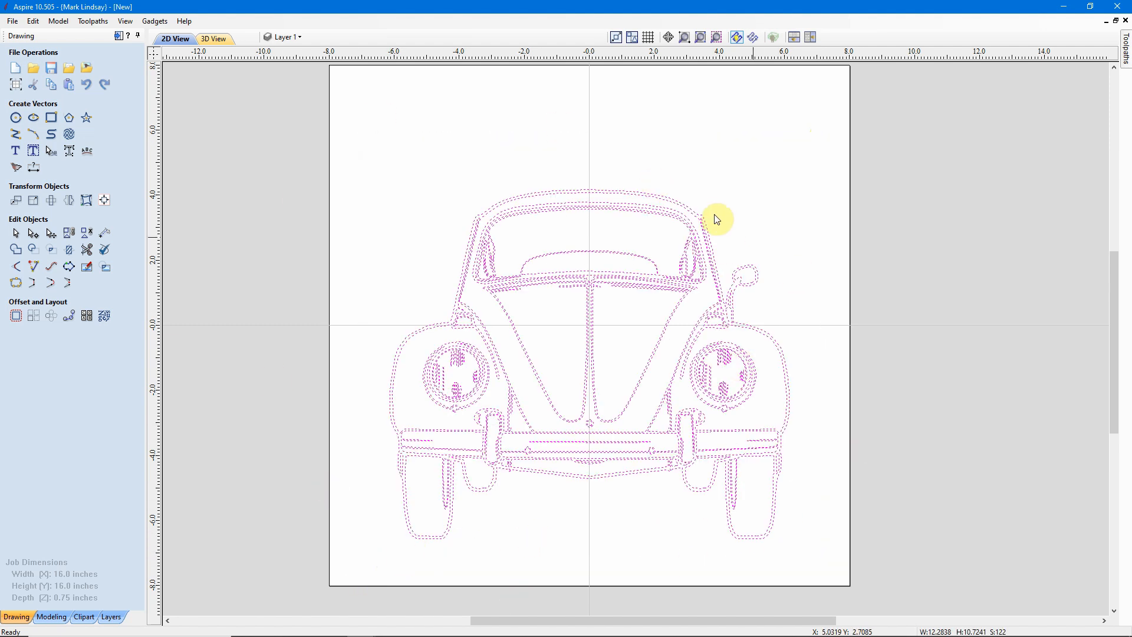
click(66, 234)
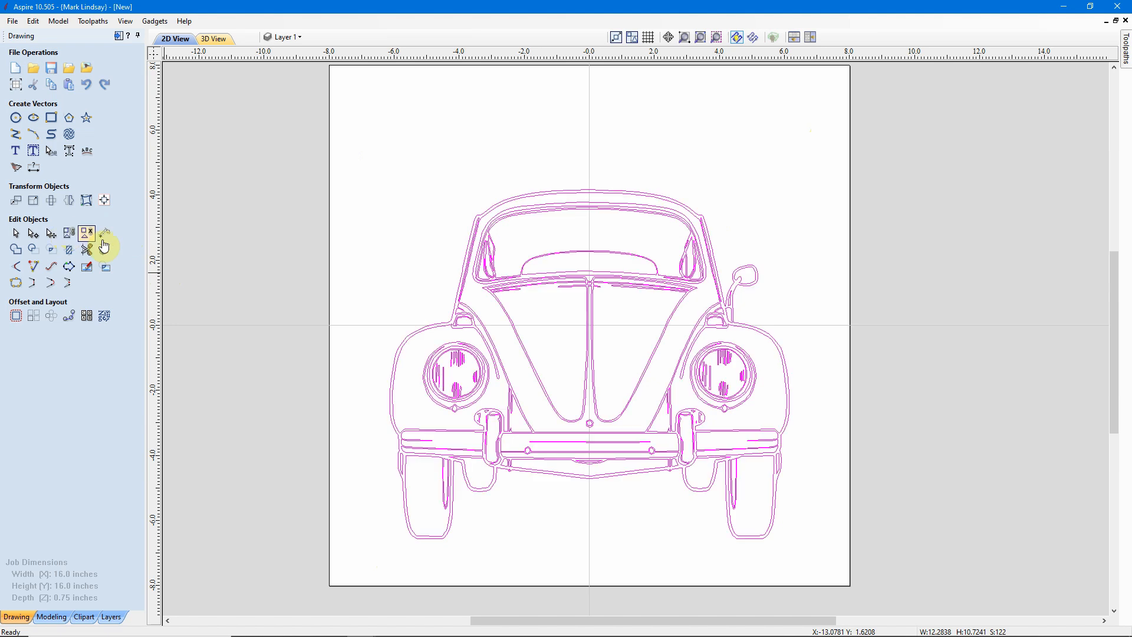
- Calculate a V-Carve toolpath for the grouped car vectors with Flat Depth turned off
click(118, 35)
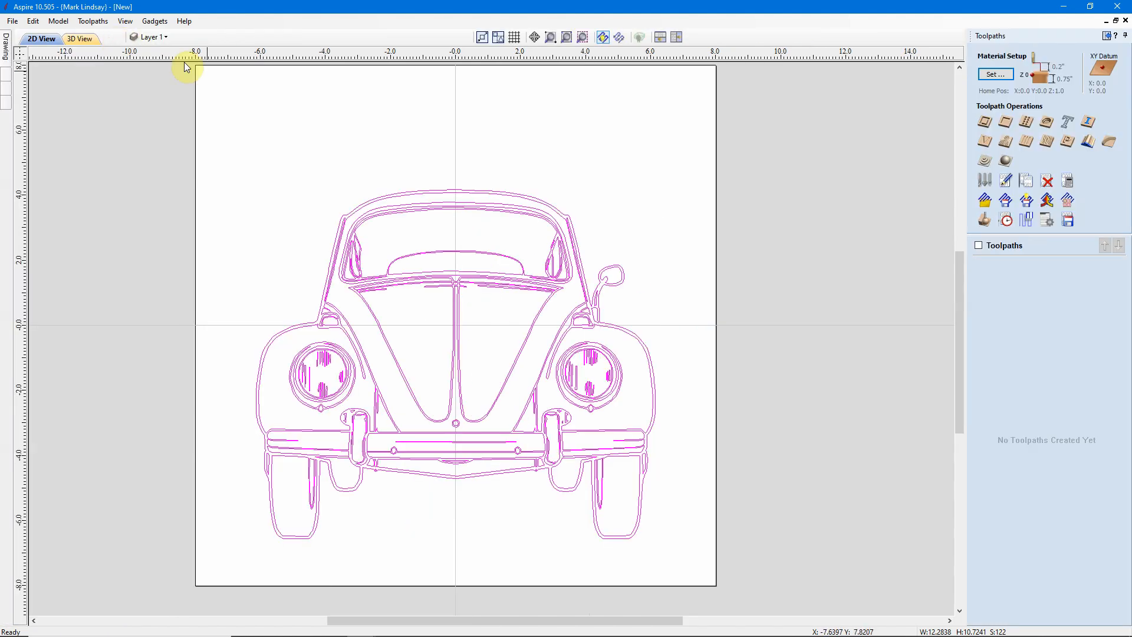
click(984, 143)
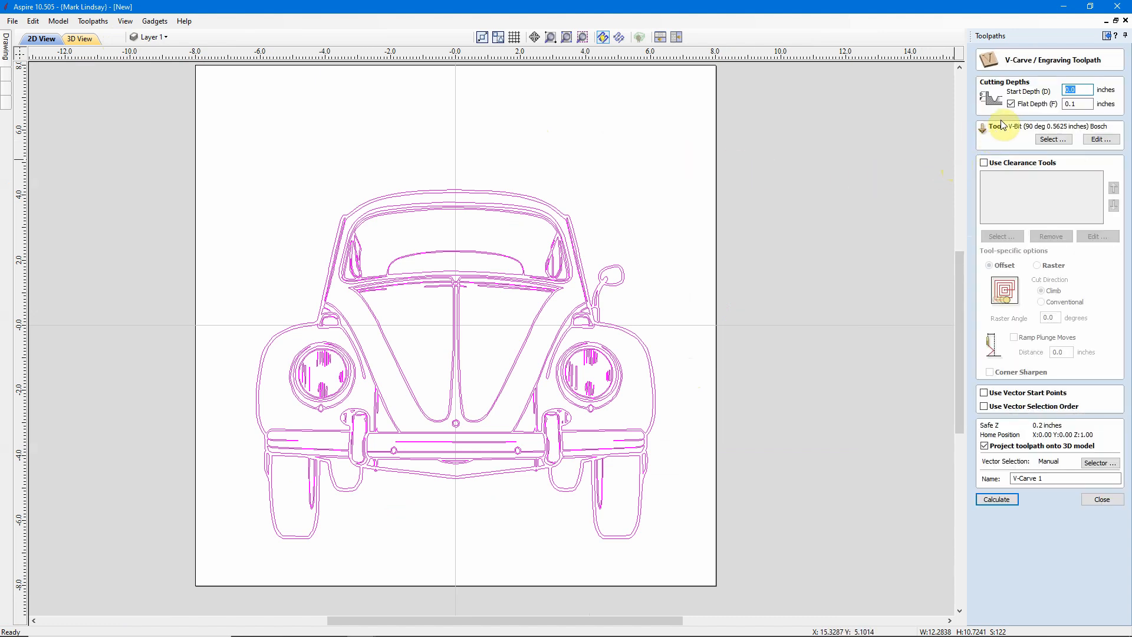
click(1011, 105)
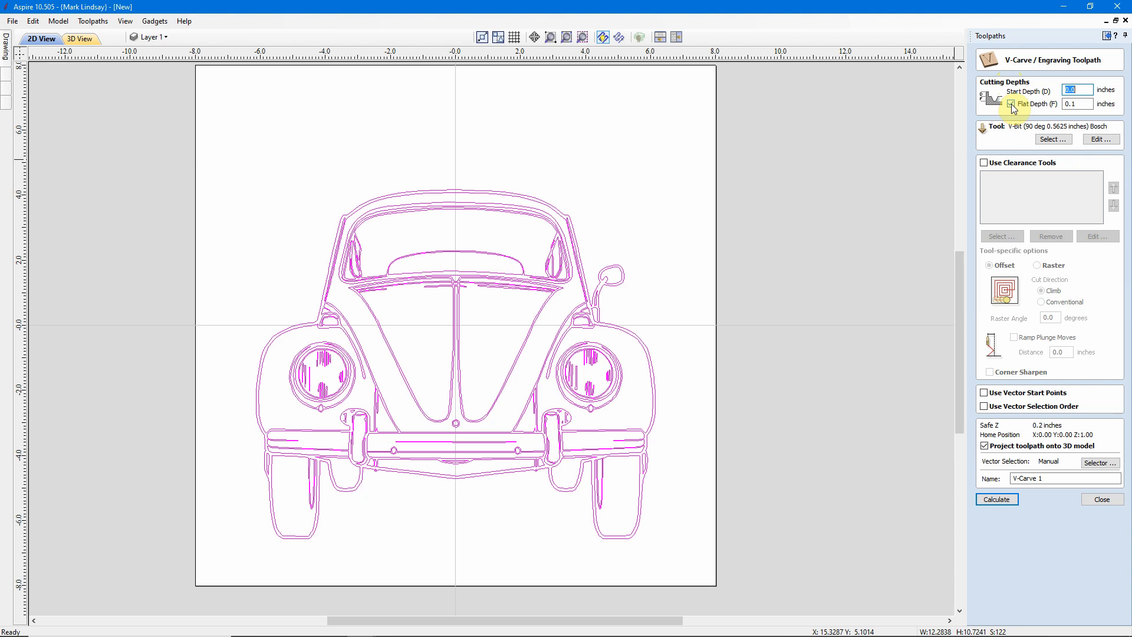
click(1011, 104)
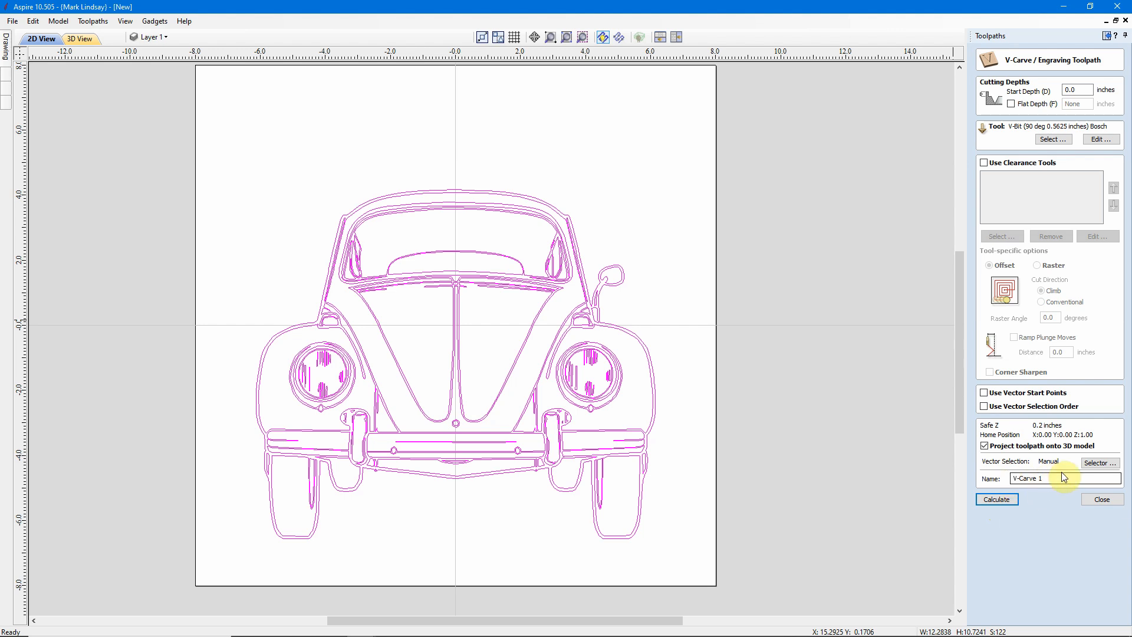
click(1002, 500)
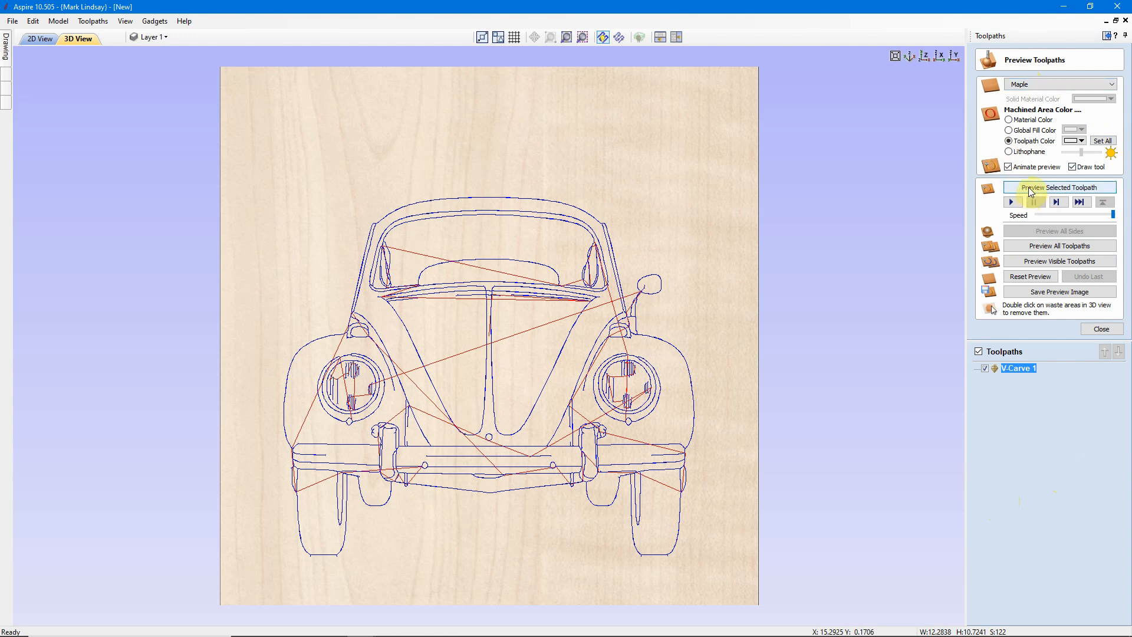
- Set the toolpath color to black, preview the V-carve and examine the carved car
click(1083, 141)
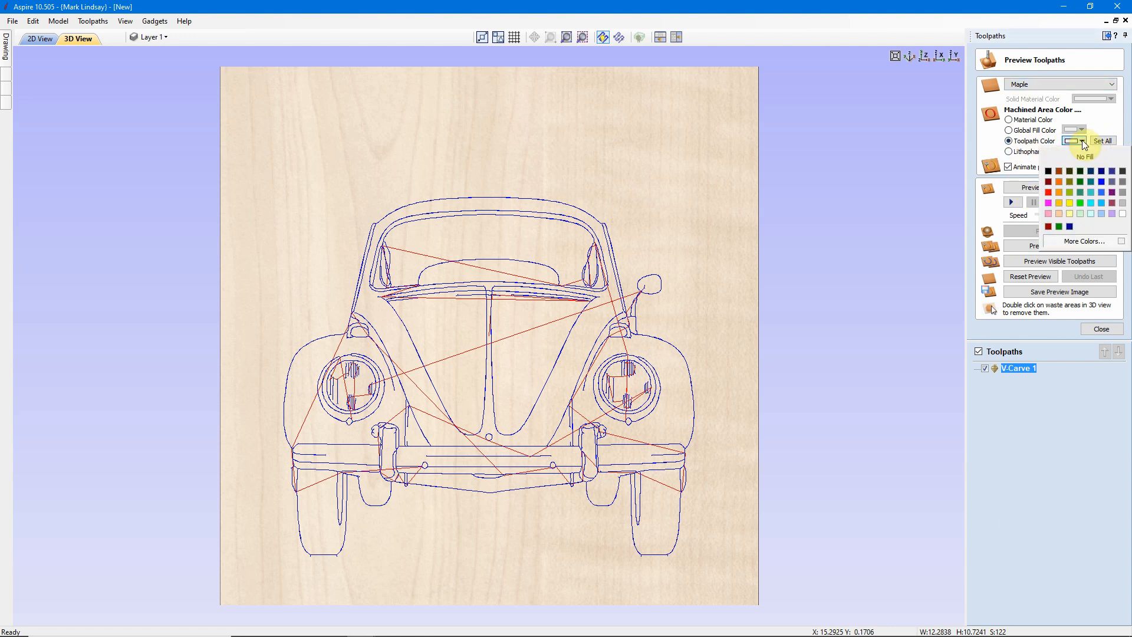
click(1047, 171)
click(1061, 247)
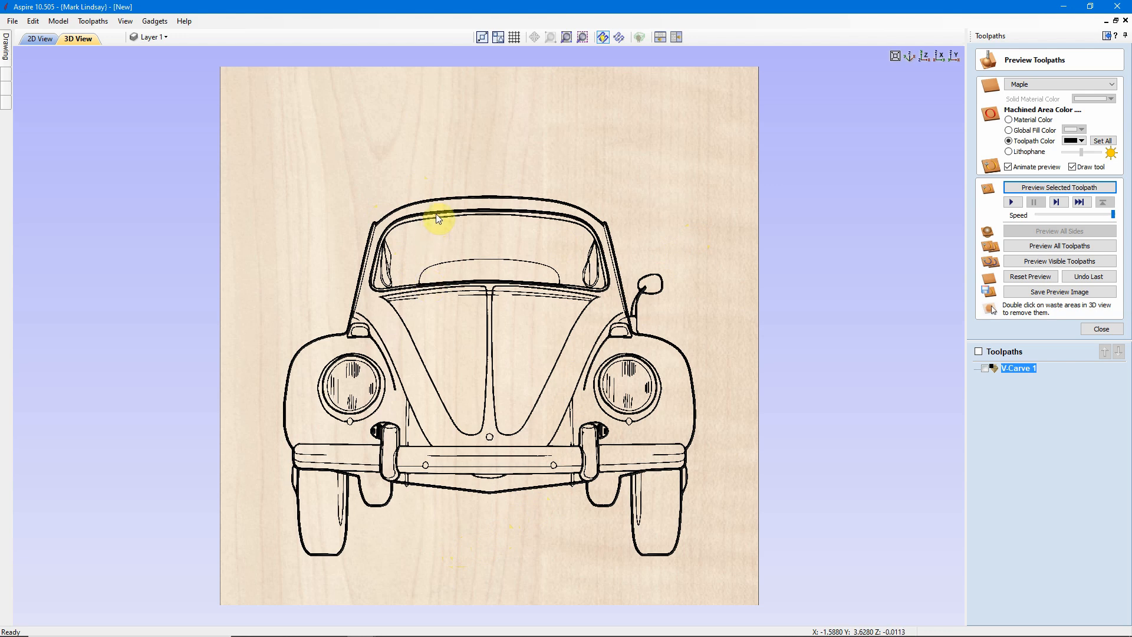
scroll(437, 210, up, 2)
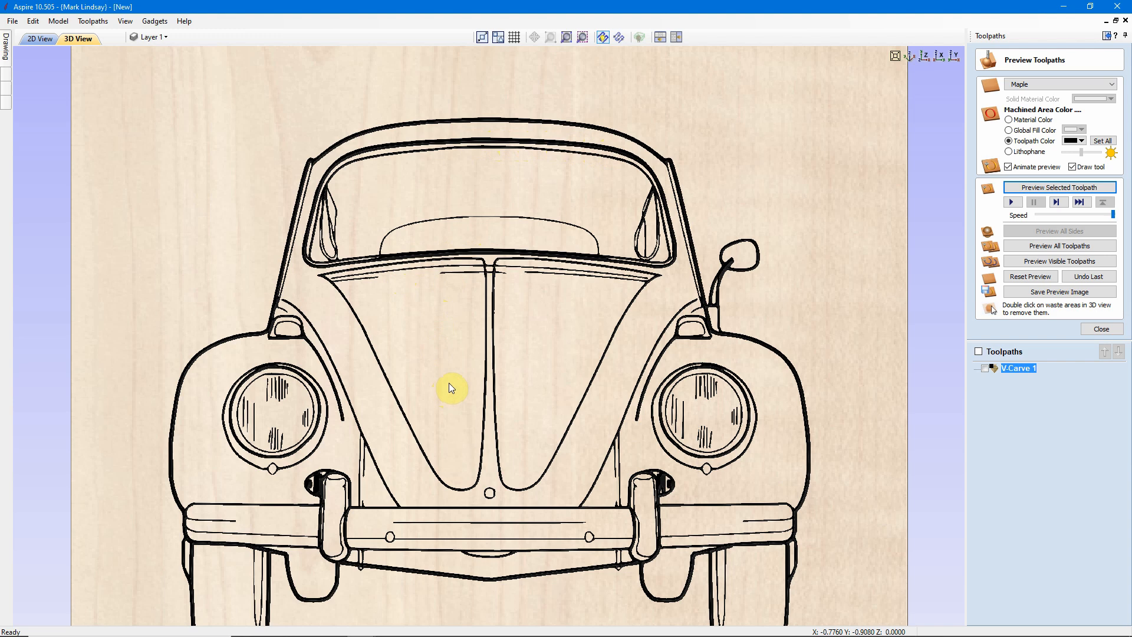
scroll(454, 378, down, 1)
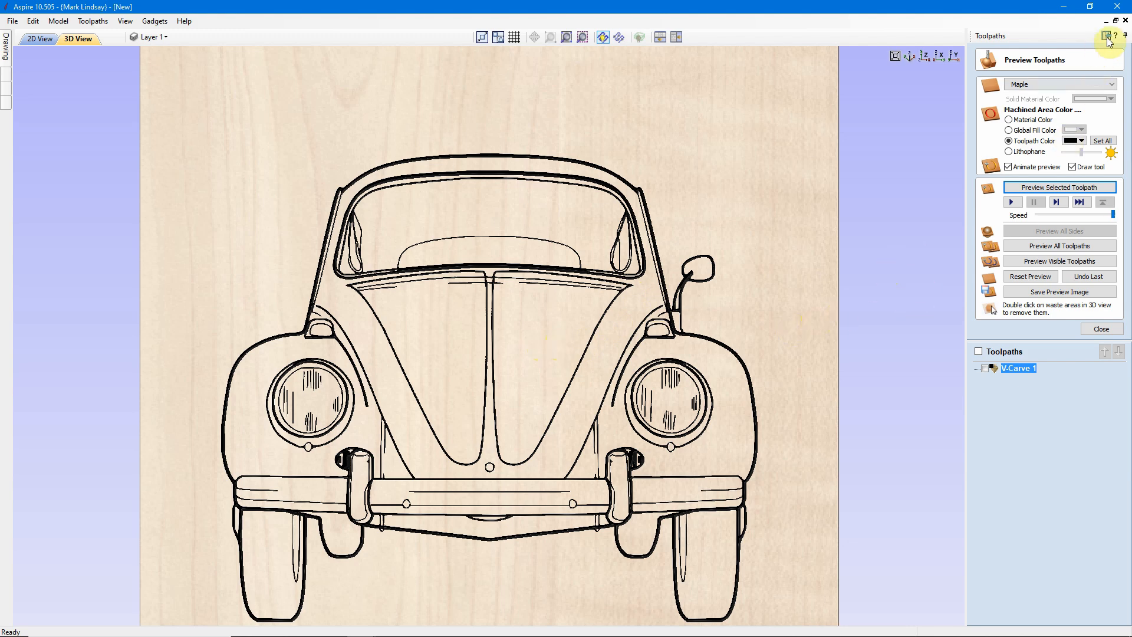
- Return to the 2D drawing and open the bitmap tracing tool for the car image
click(1125, 35)
click(175, 39)
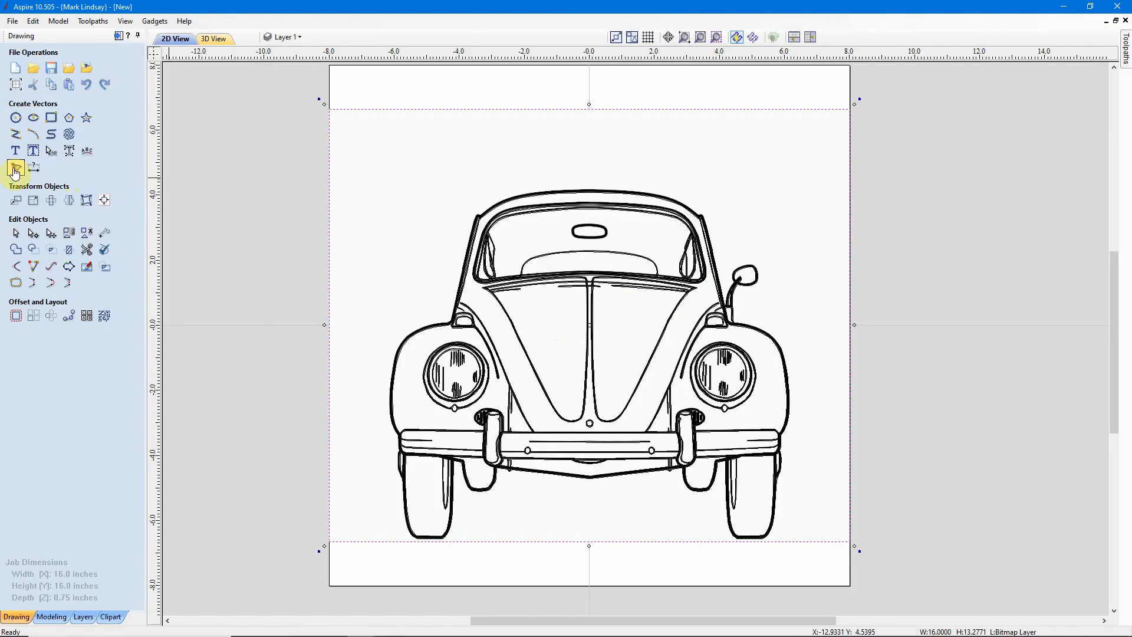
click(15, 170)
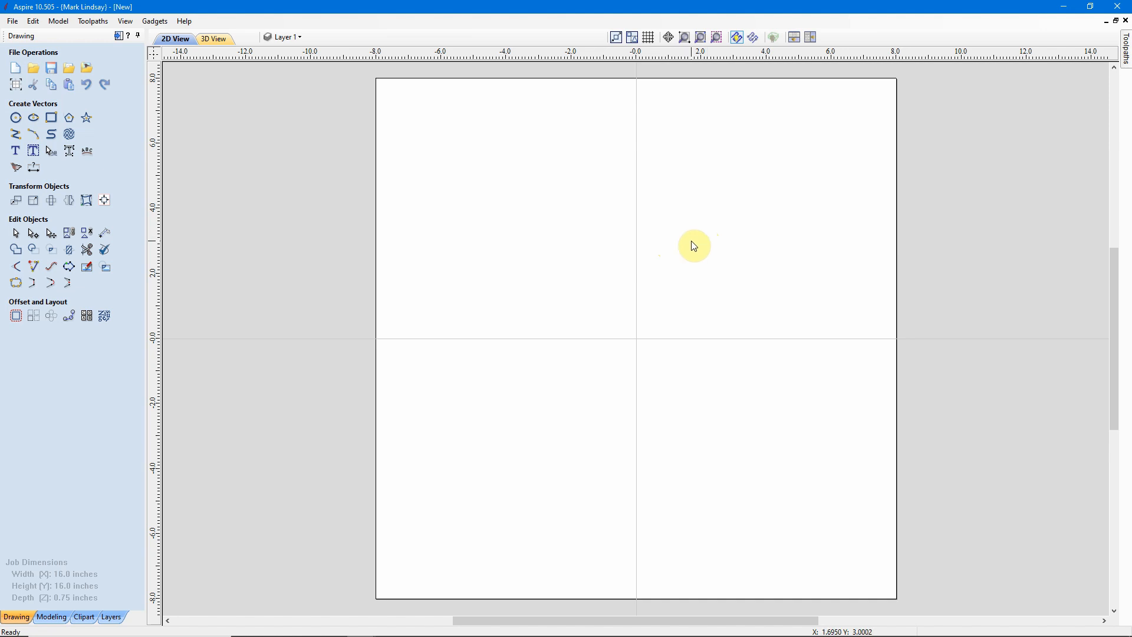
- Draw two concentric circles centered at X 0.0, Y 0.0 with diameters of 12 and 10 inches
click(16, 121)
double_click(66, 143)
text(12)
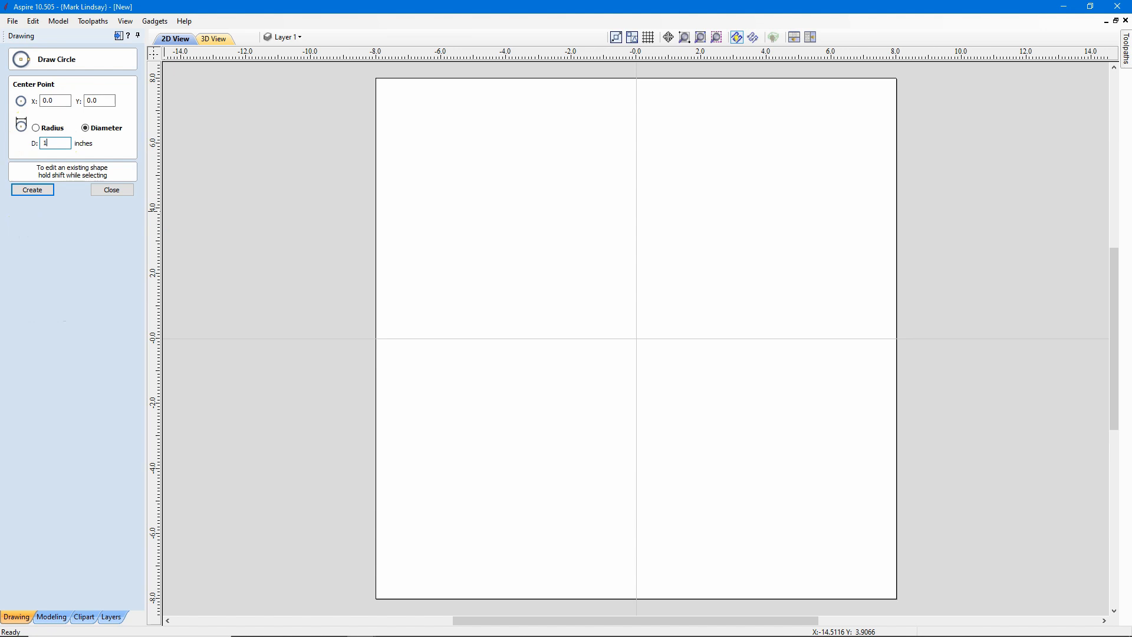
click(39, 192)
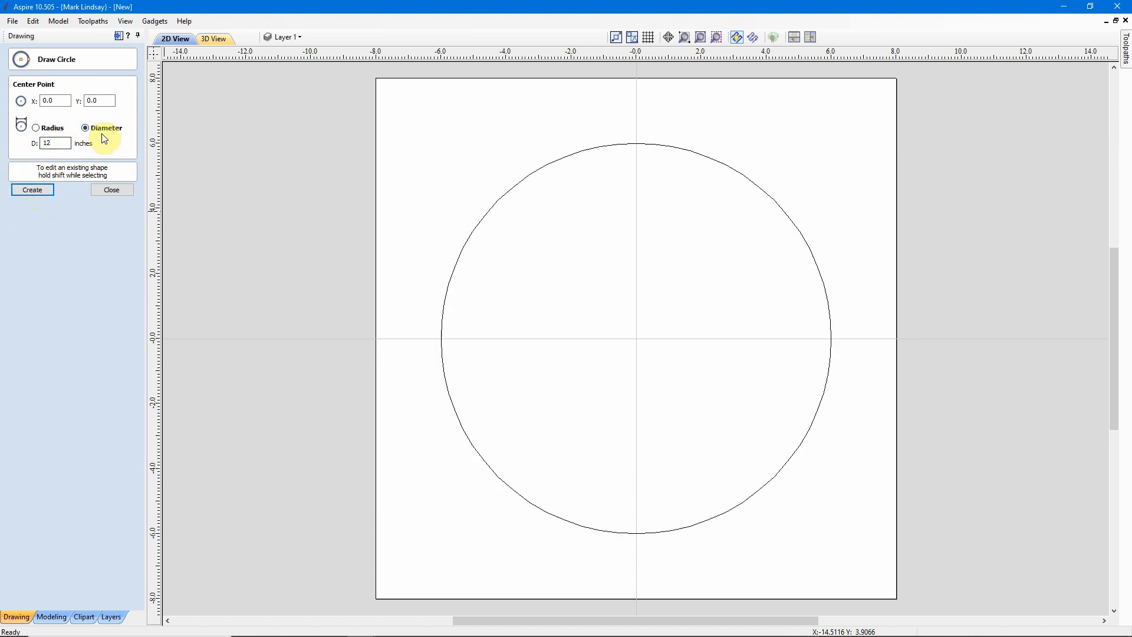
double_click(51, 143)
text(1)
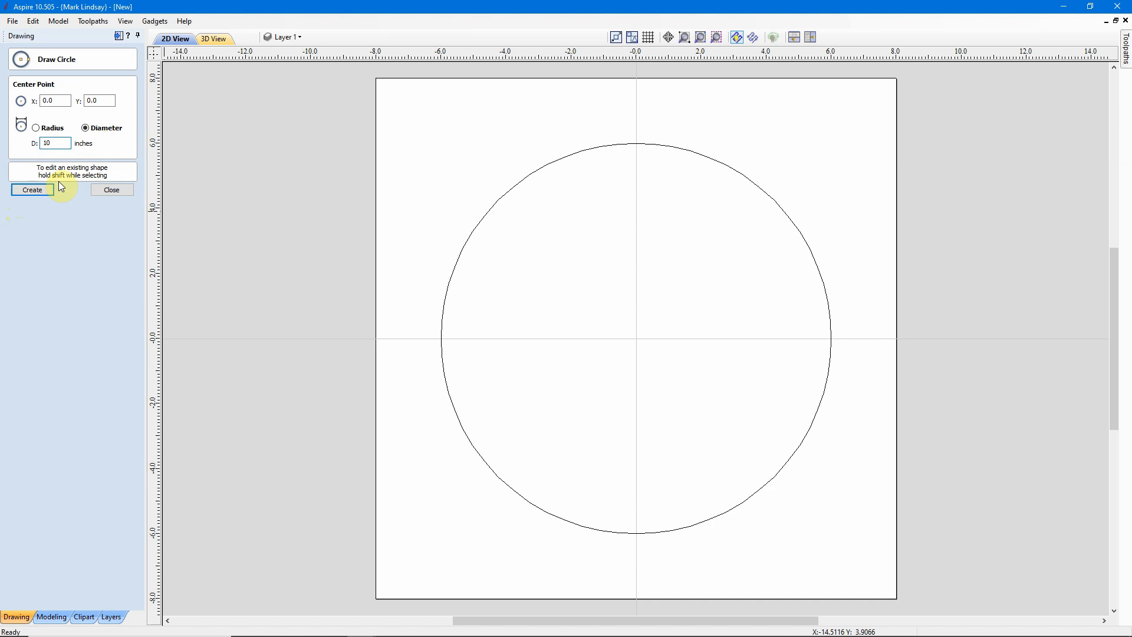
click(40, 192)
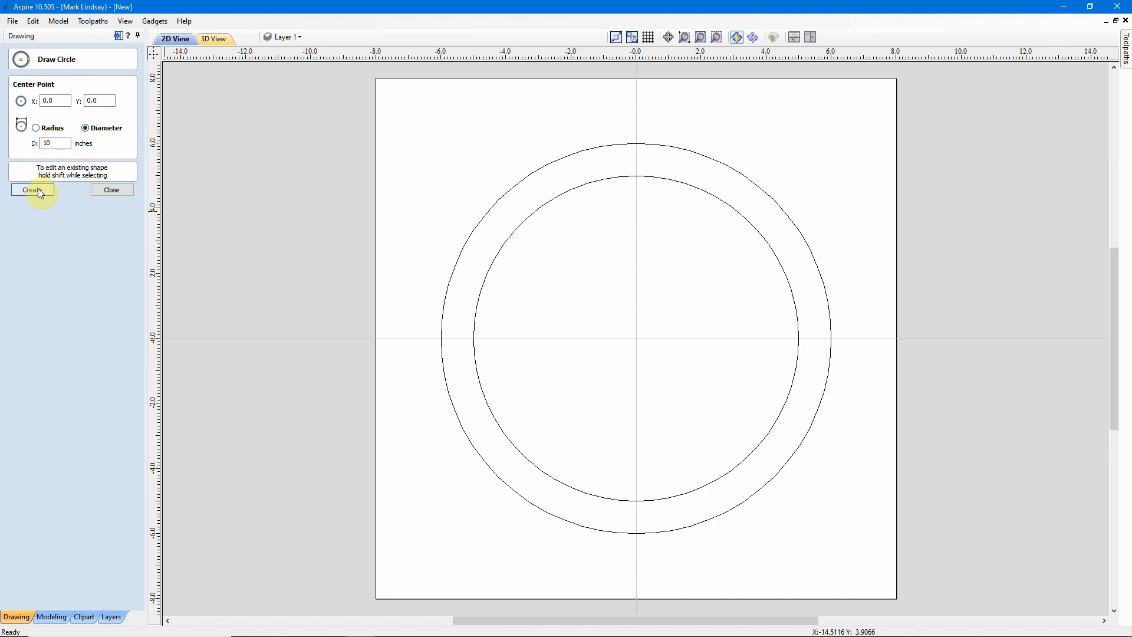
click(112, 190)
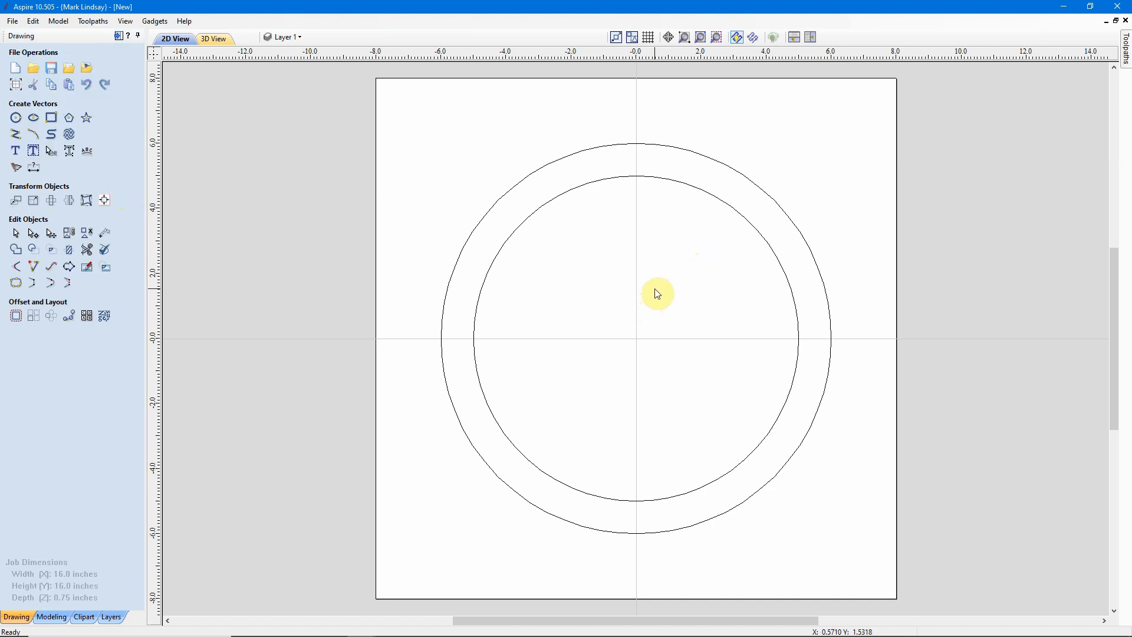
click(653, 144)
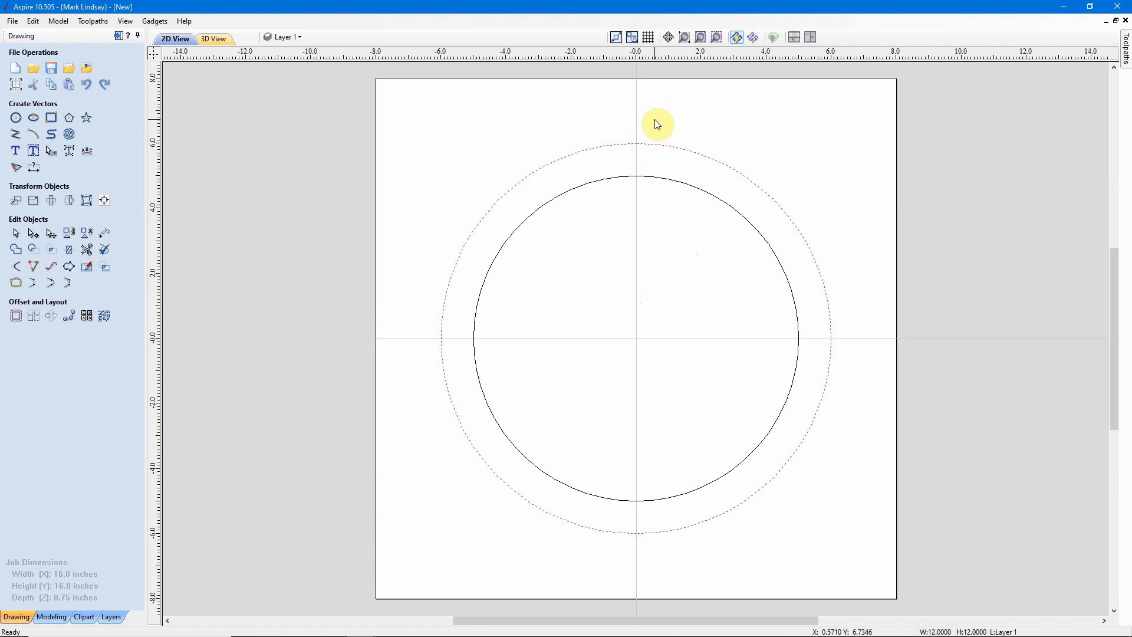
click(652, 180)
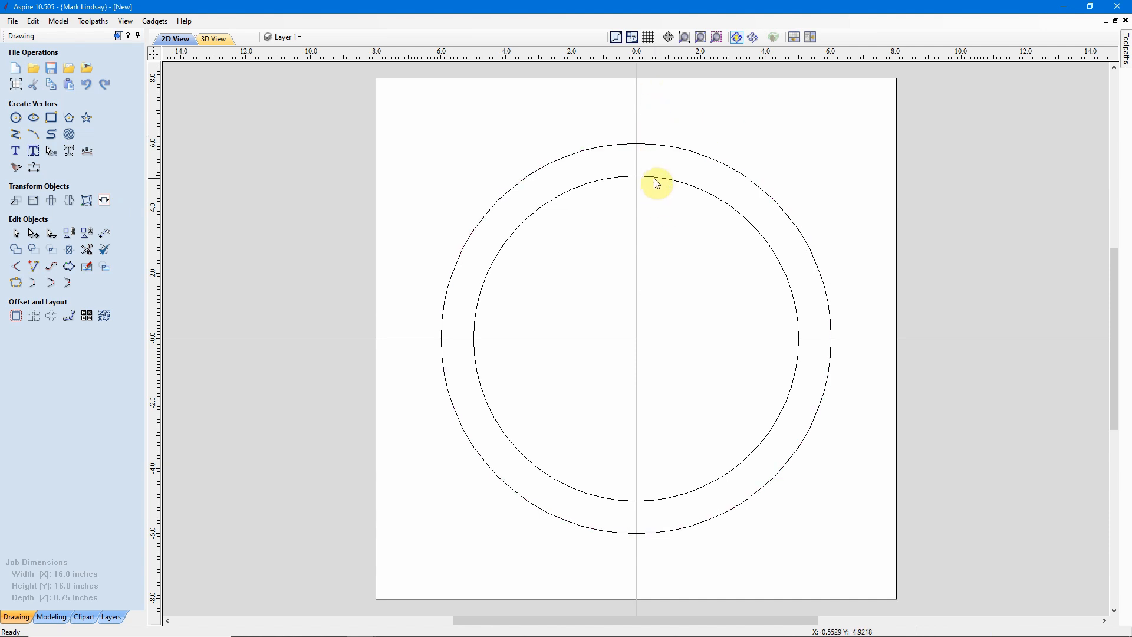
click(652, 178)
click(619, 360)
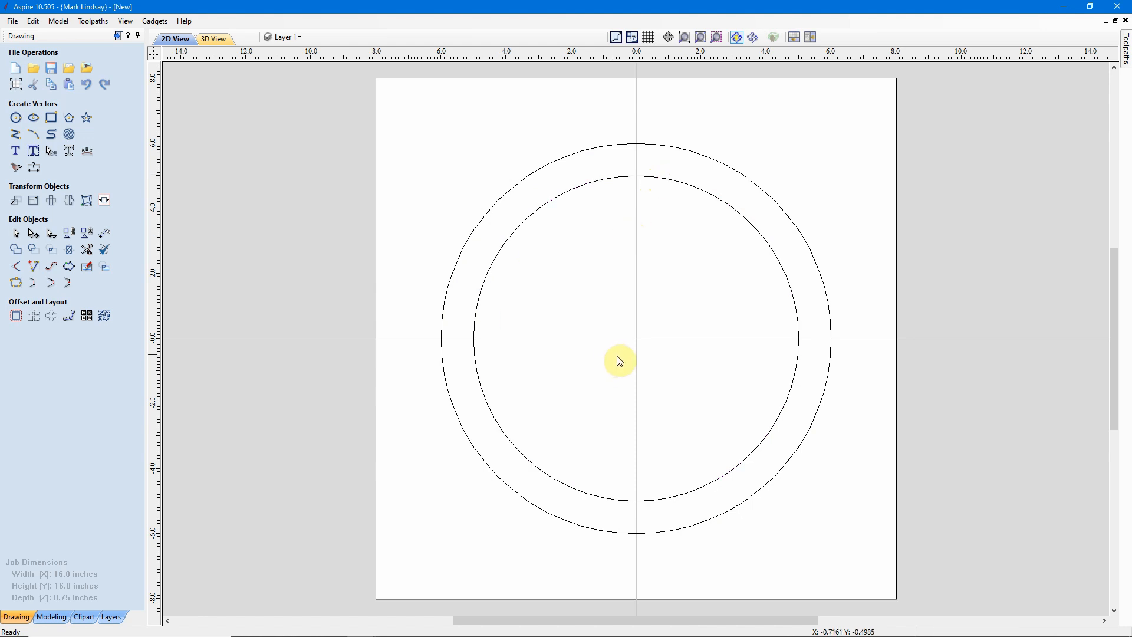
- Set up an outside 2D profile toolpath on the outer circle with a separate last pass allowance of 0.01 inches
click(118, 35)
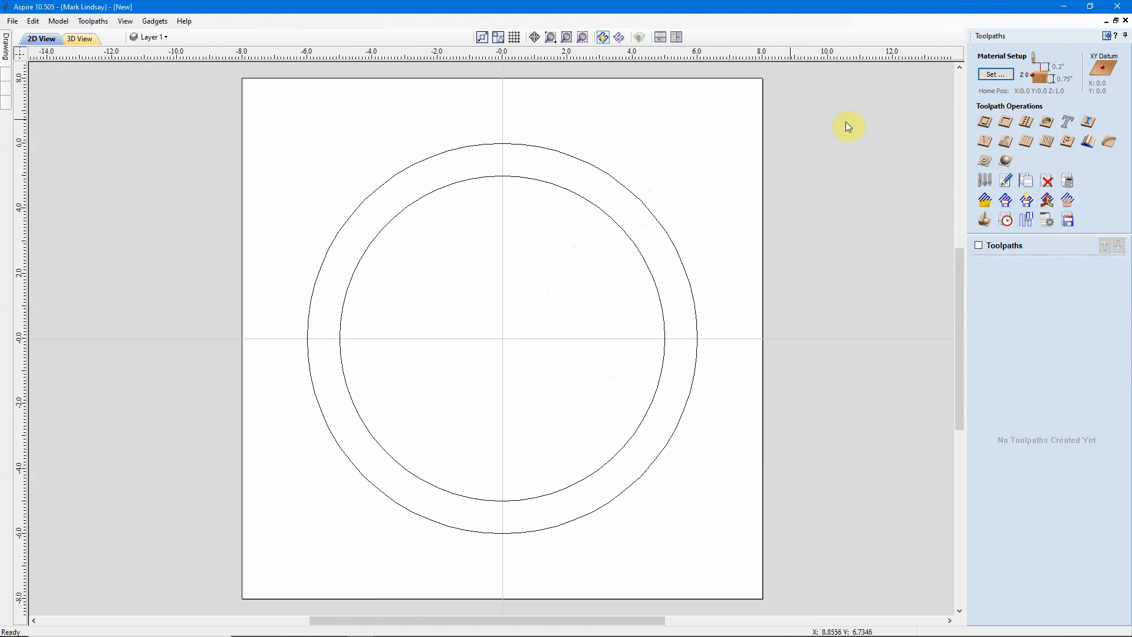
click(613, 178)
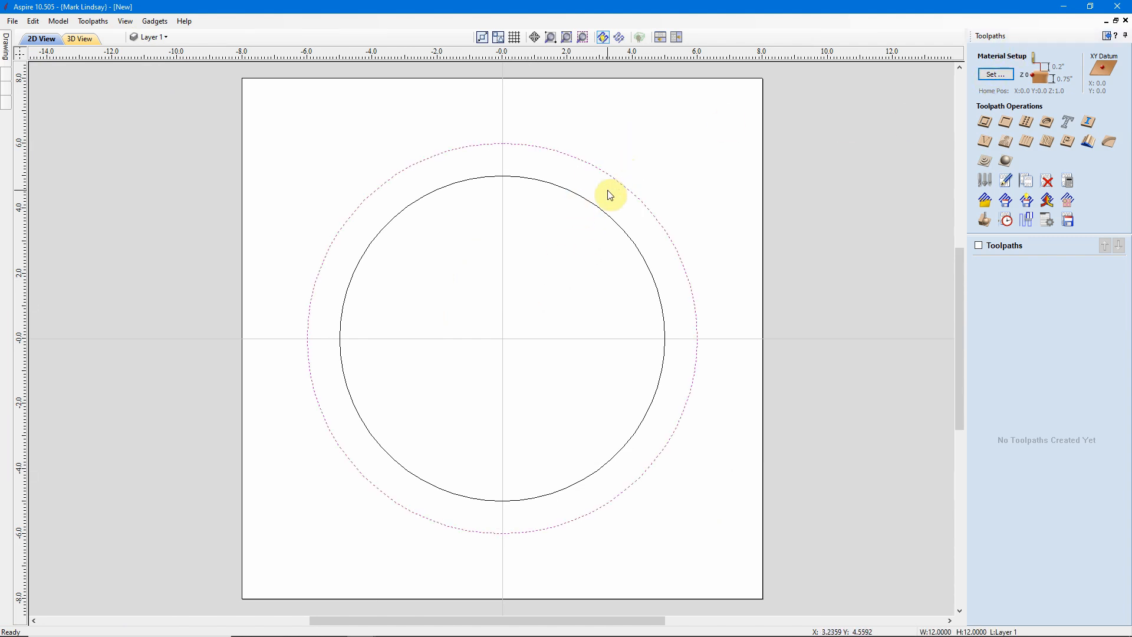
click(985, 122)
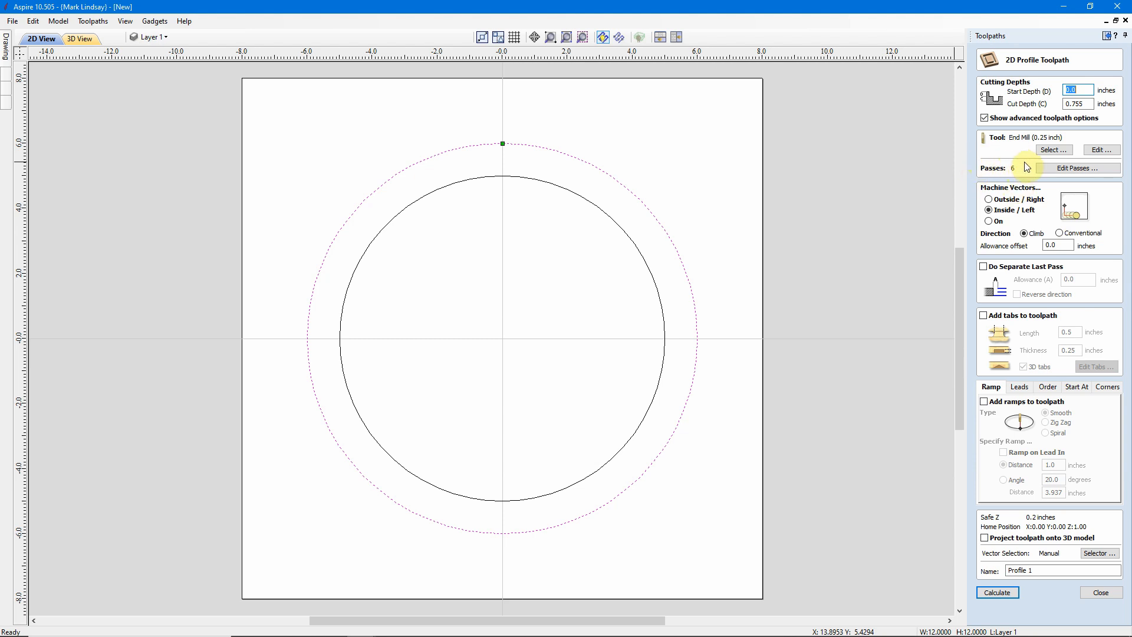
click(989, 201)
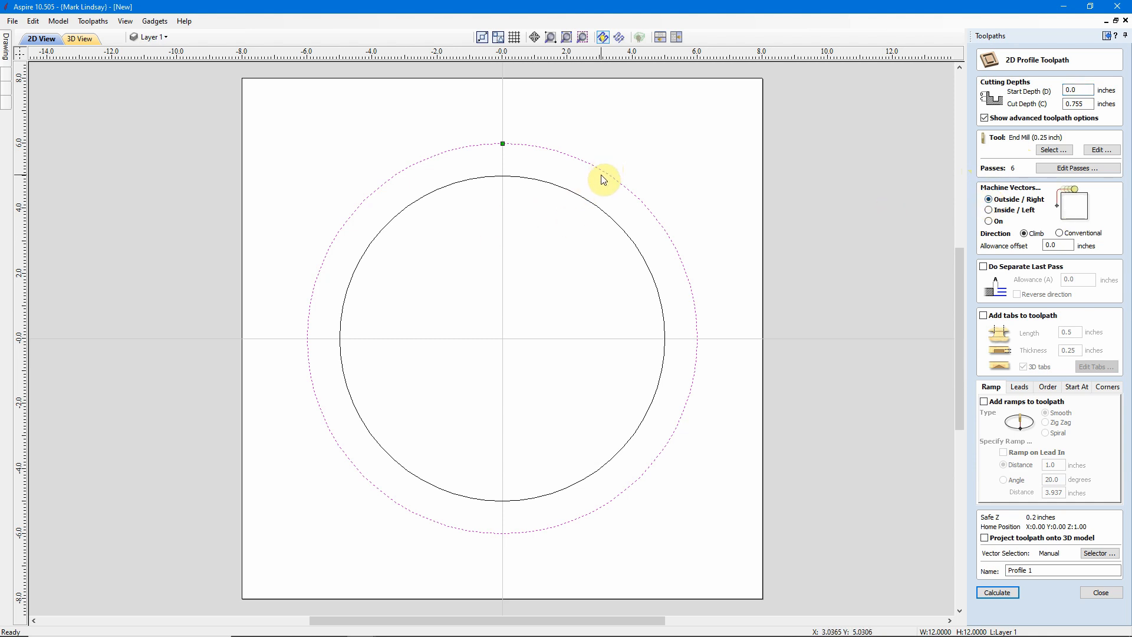
click(985, 267)
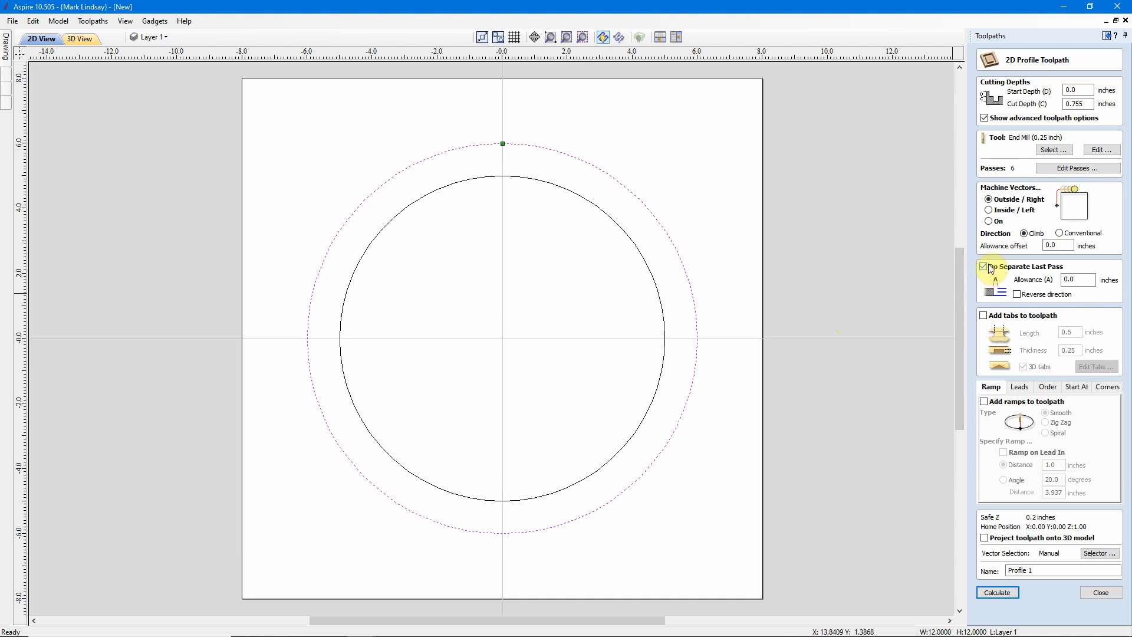
click(1086, 278)
text(1)
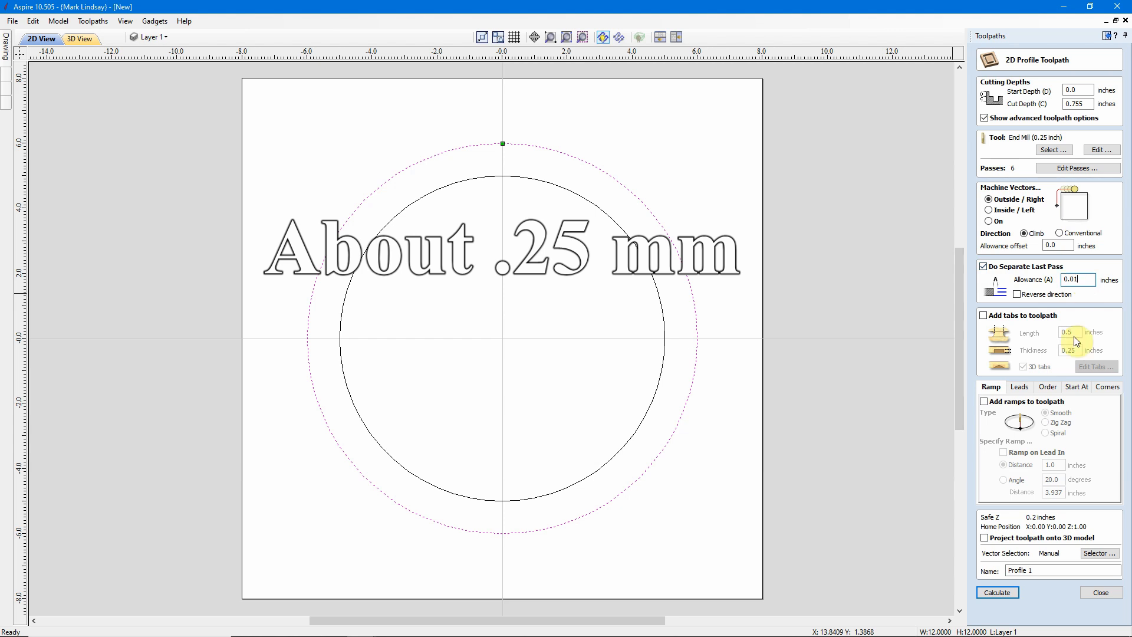
- Name the outer circle's toolpath Profile Cutout and calculate it, accepting the cut through the material
double_click(1040, 571)
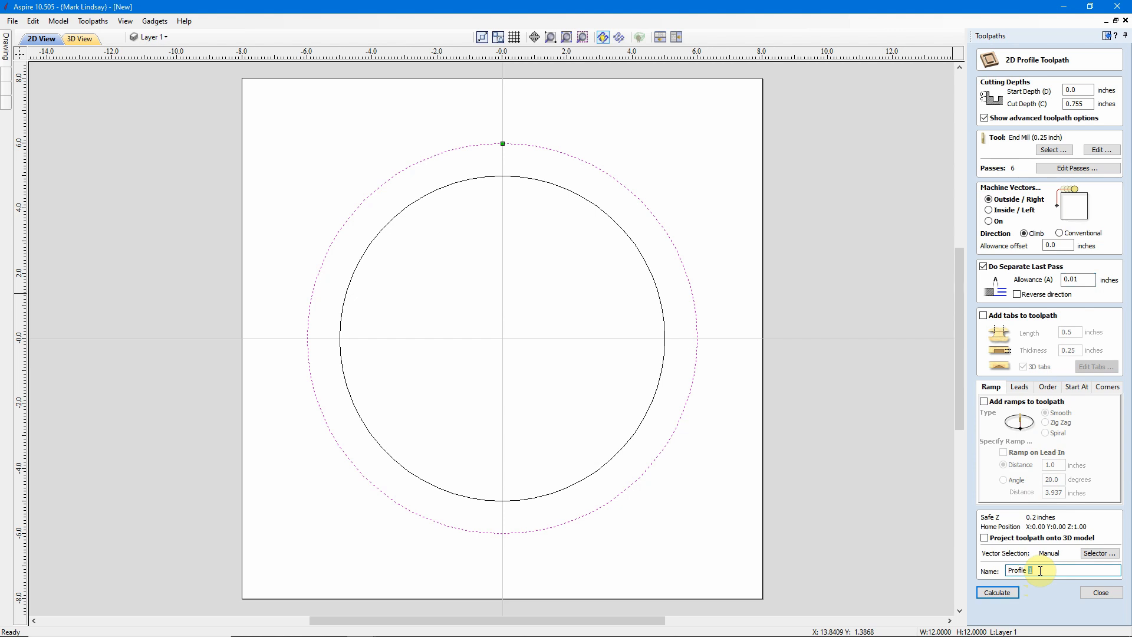
text(Cutout)
click(1000, 590)
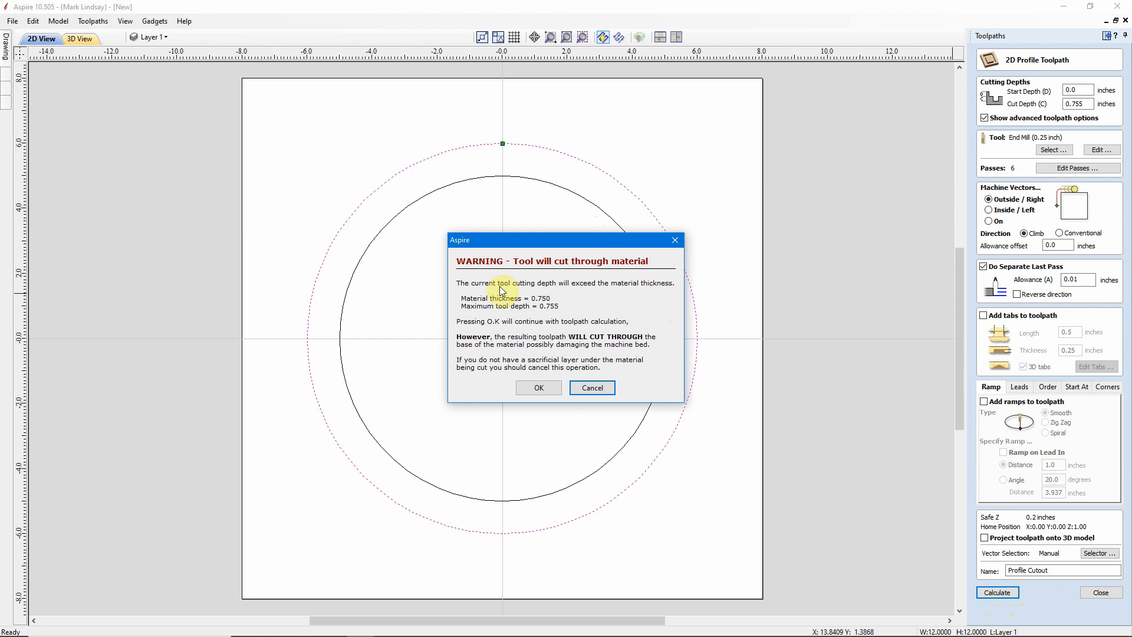
click(538, 388)
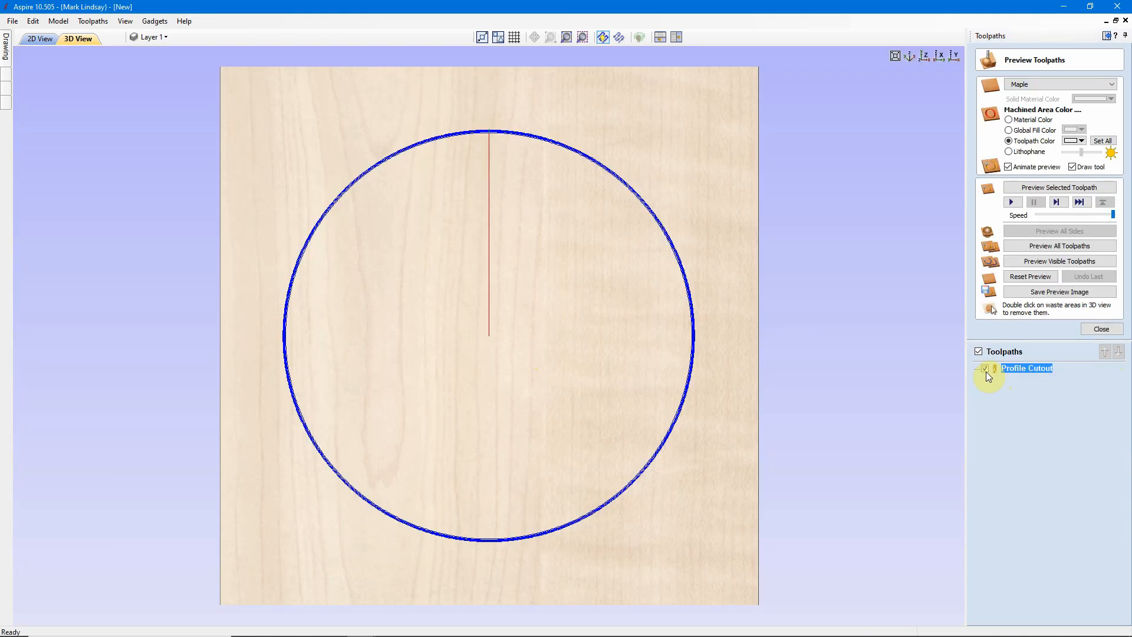
- Hide the Profile Cutout toolpath, close the preview and return to the 2D drawing with nothing selected
click(984, 368)
click(1101, 329)
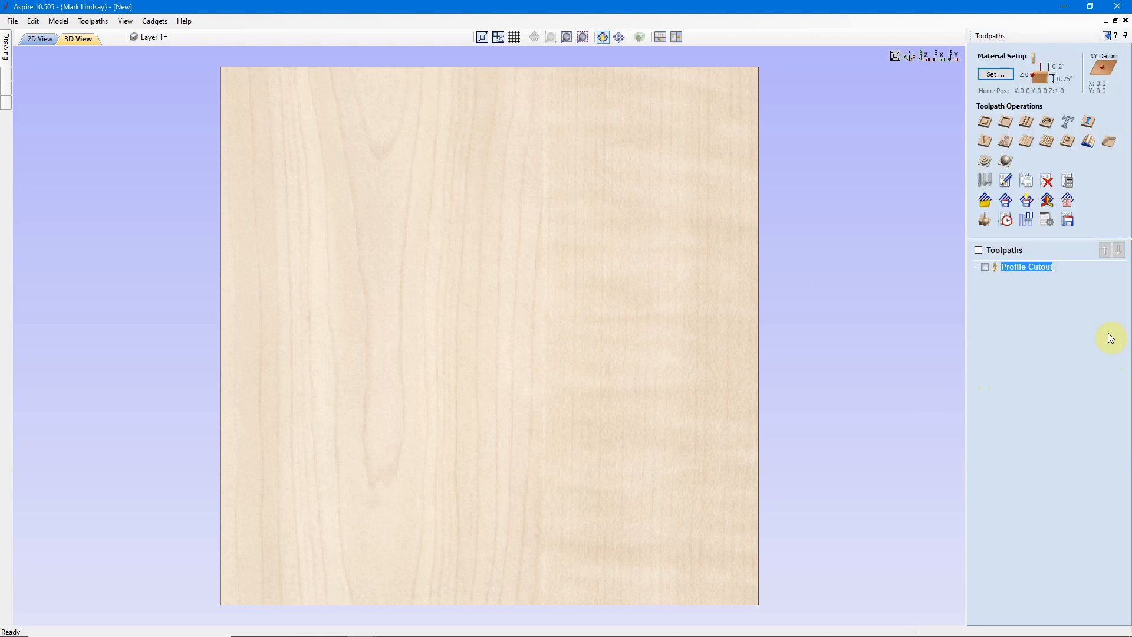
click(40, 38)
click(527, 295)
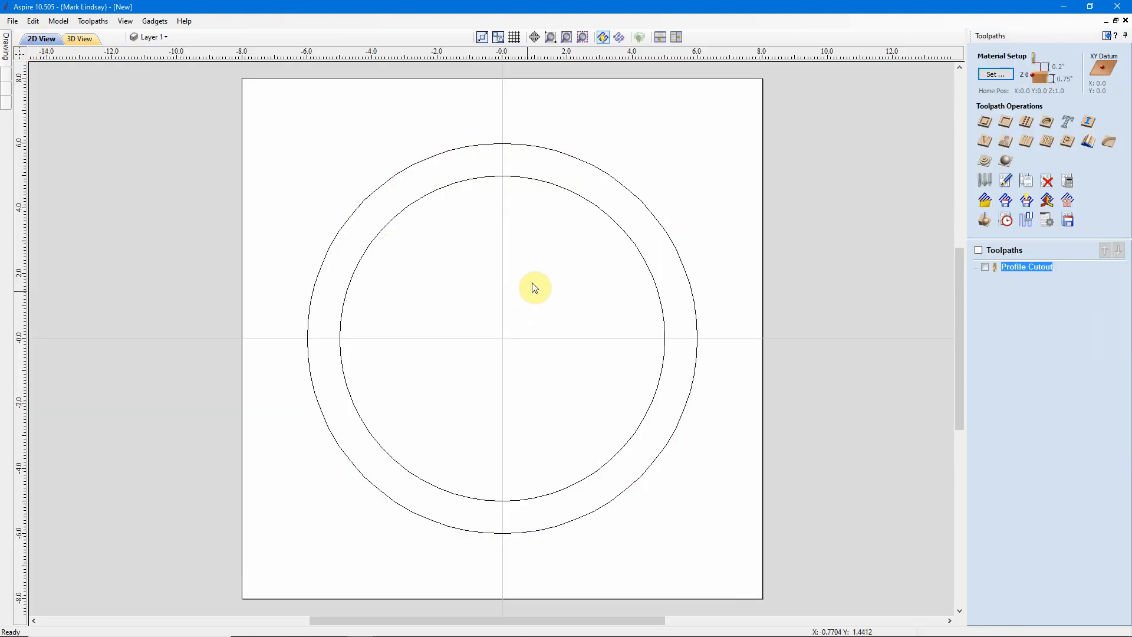
- Set up an inside 2D profile toolpath on the inner circle with a separate last pass allowance of 0.01 inches
drag(565, 181, 524, 224)
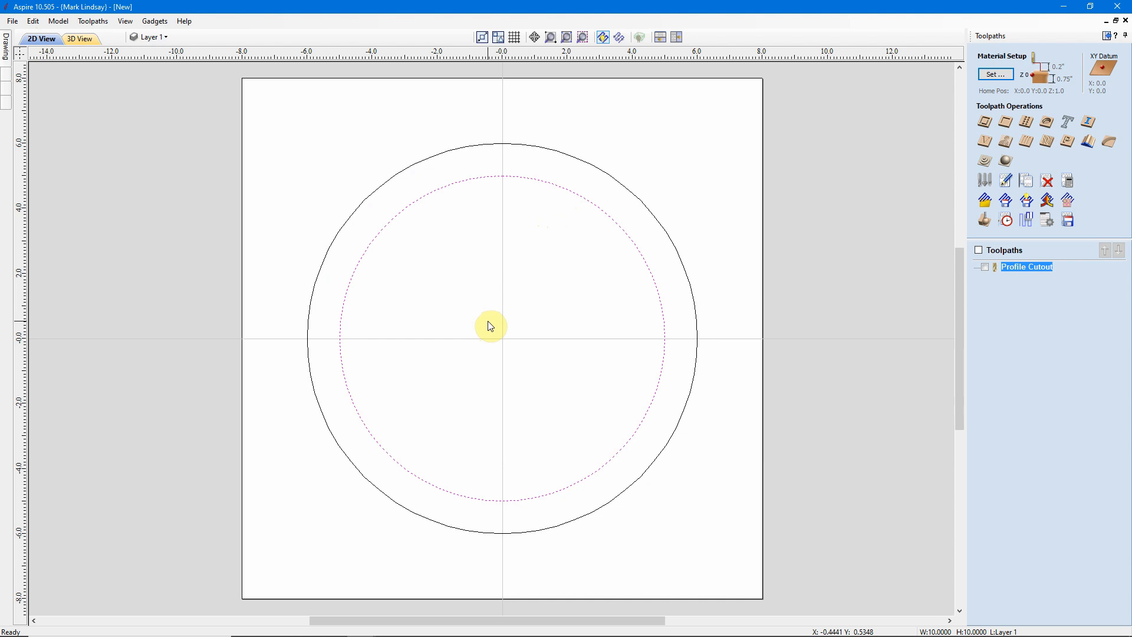
click(984, 122)
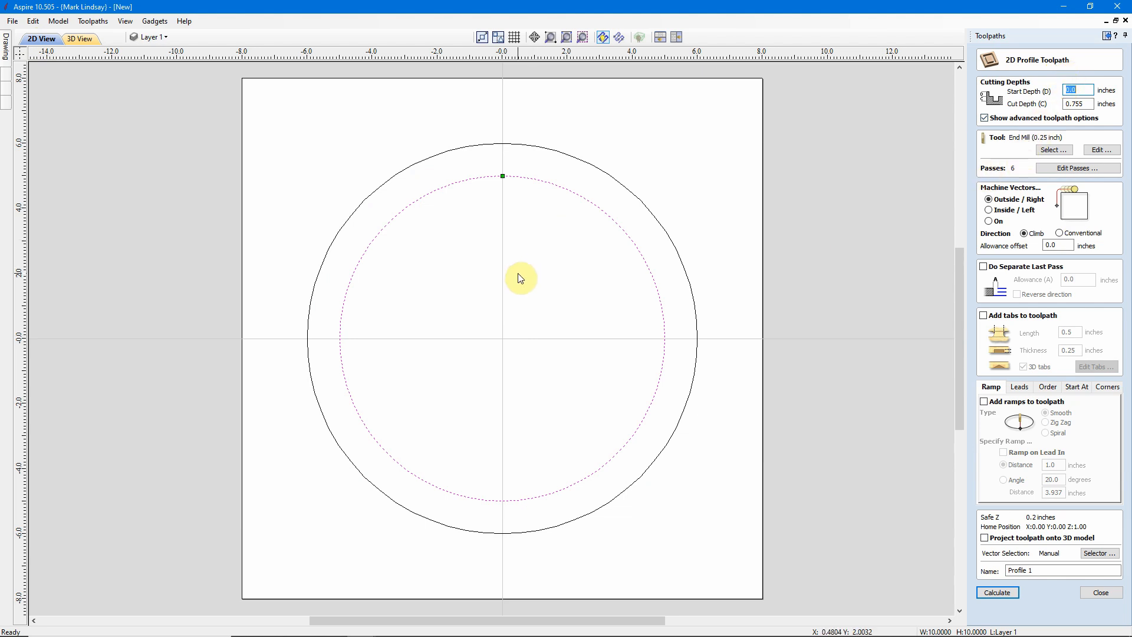
click(989, 211)
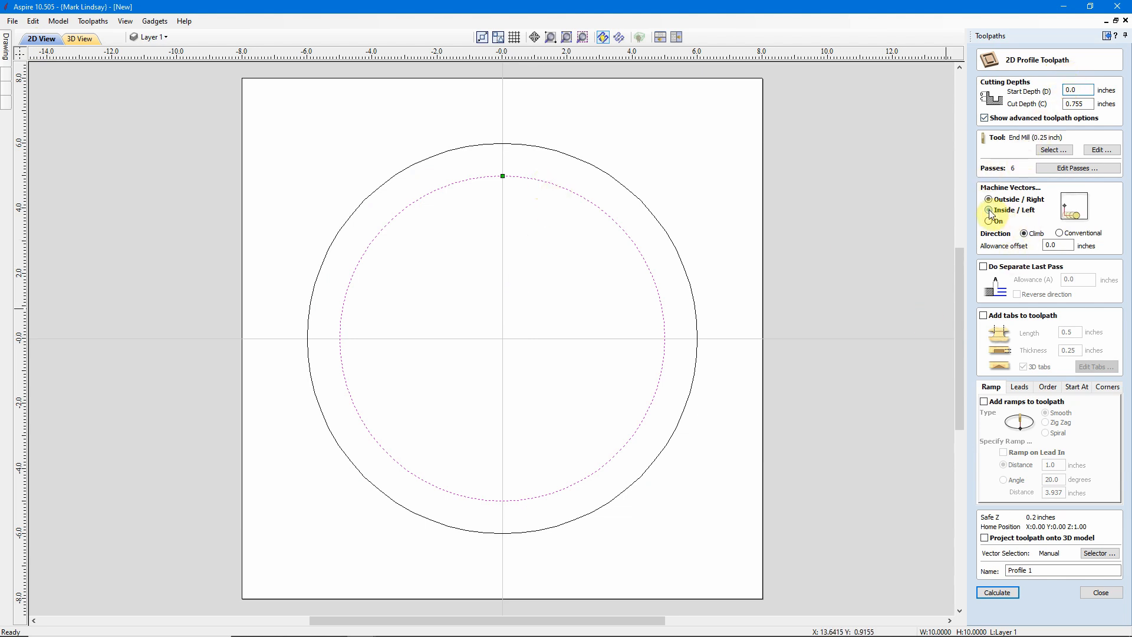
click(983, 267)
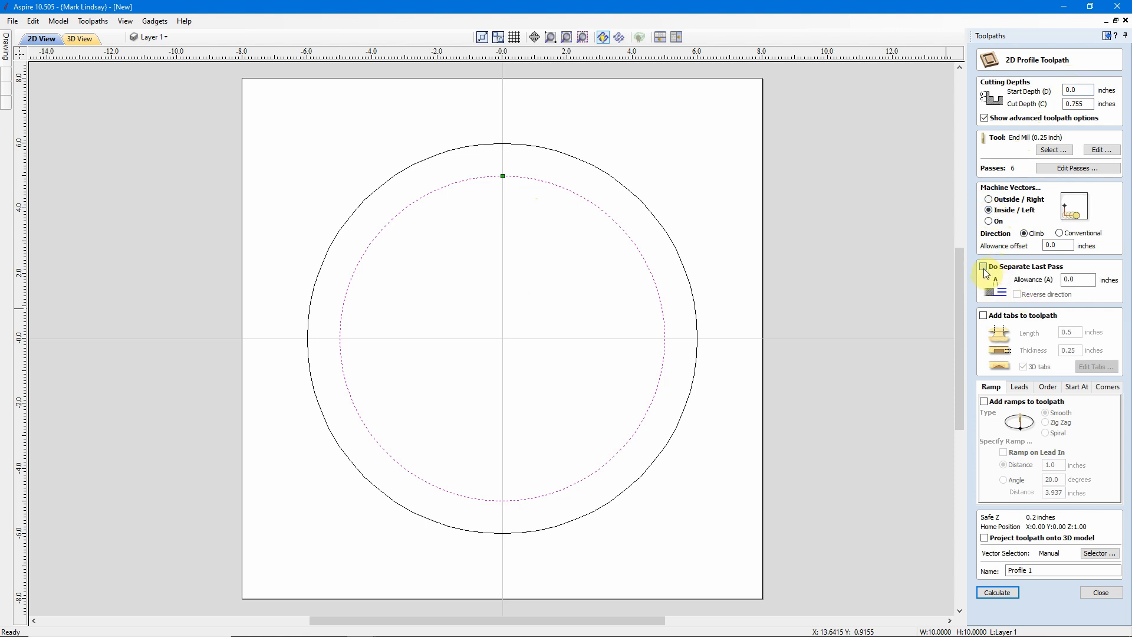
click(1083, 280)
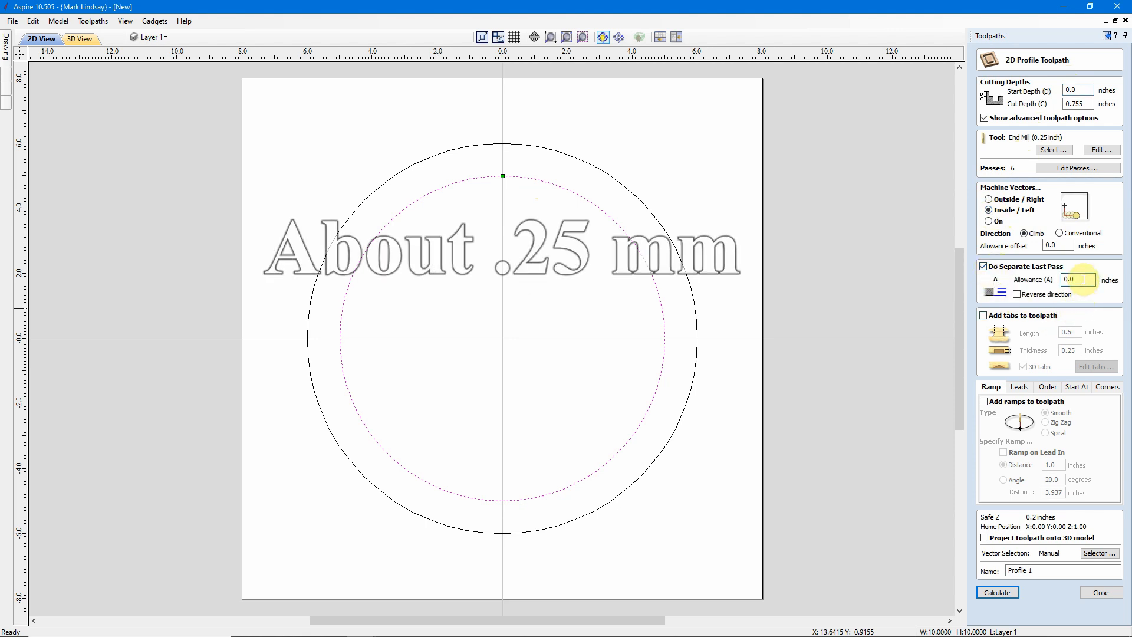
text(1)
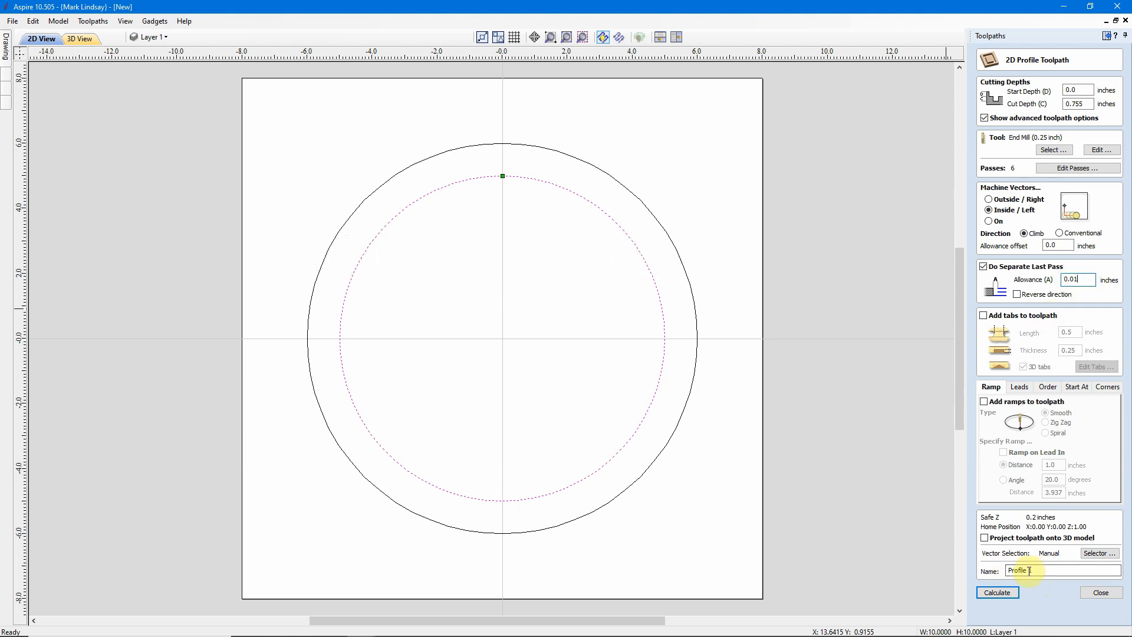
- Name the inner circle's toolpath Inside Profile and calculate it, accepting the cut through the material
drag(1028, 570, 1045, 574)
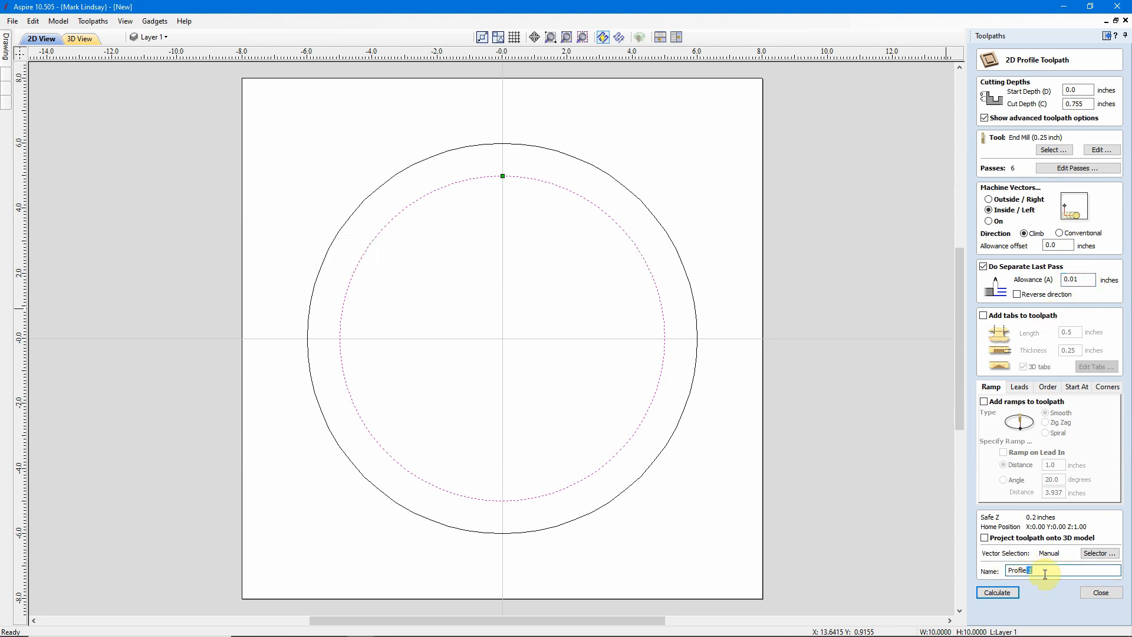
key(BackSpace)
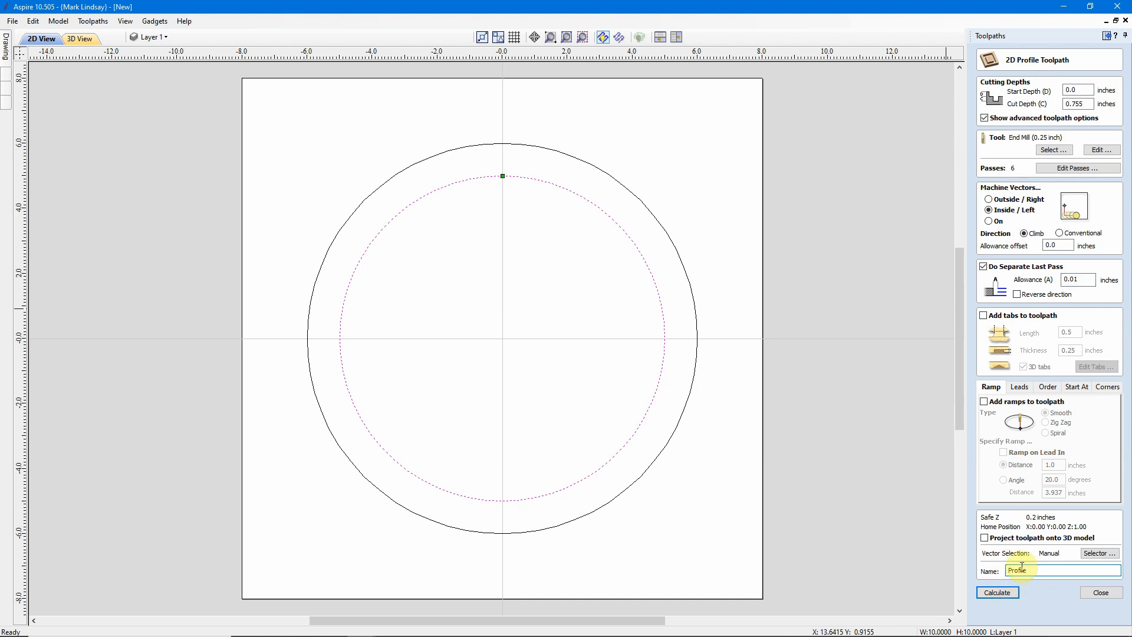
text(Inside)
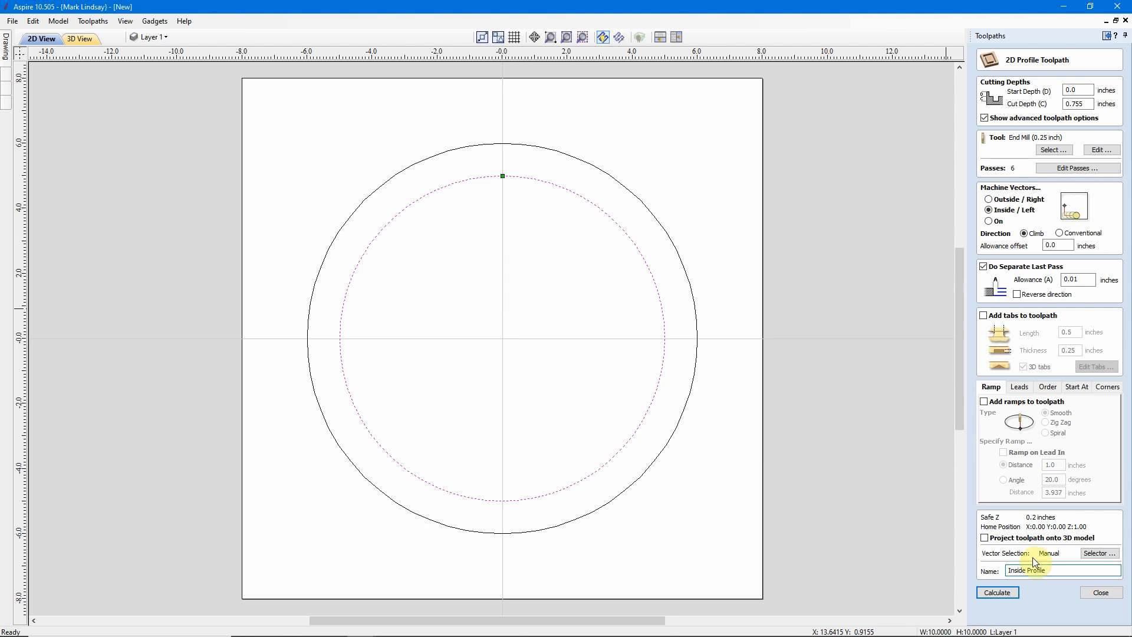
click(1003, 593)
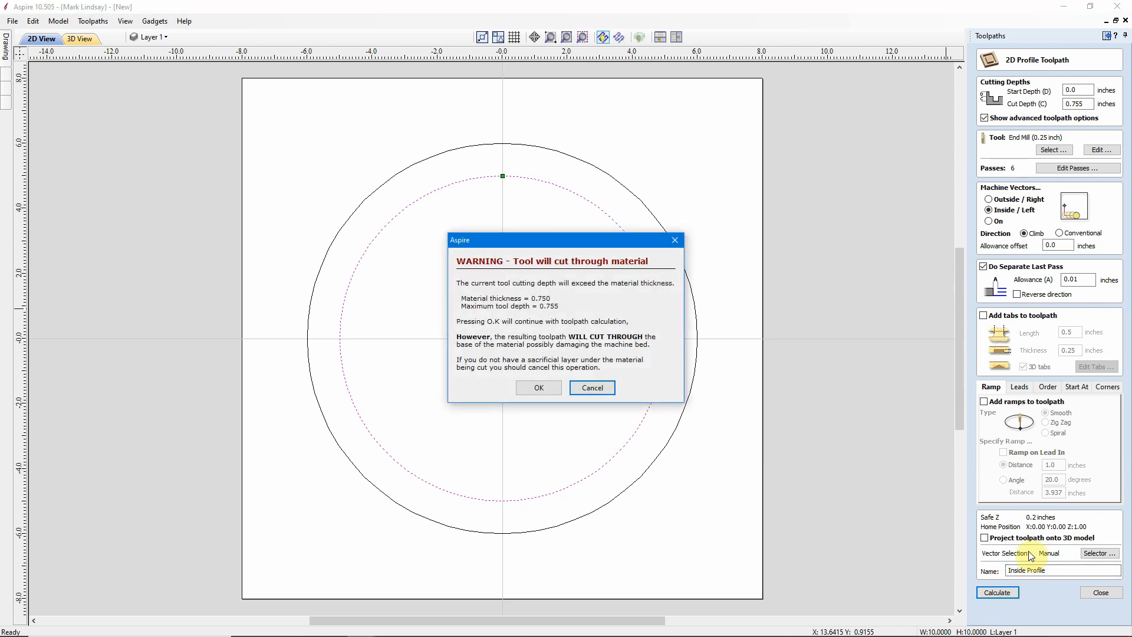
click(541, 389)
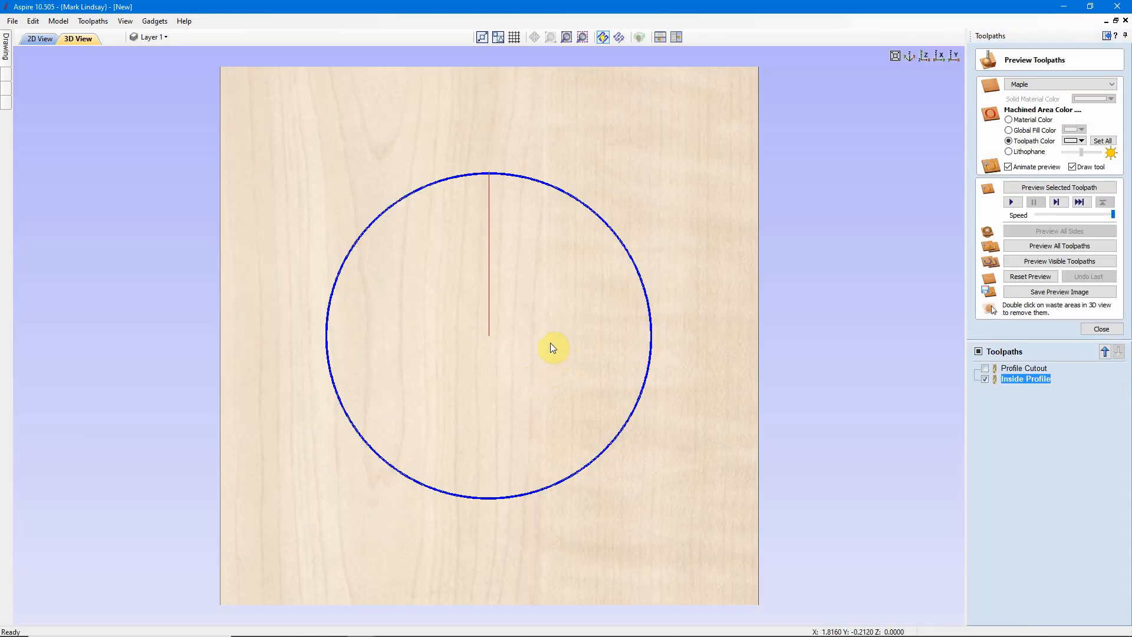
- Show both profile toolpaths and examine their passes and plunge lines up close in 3D, ending in the top-down view
click(984, 369)
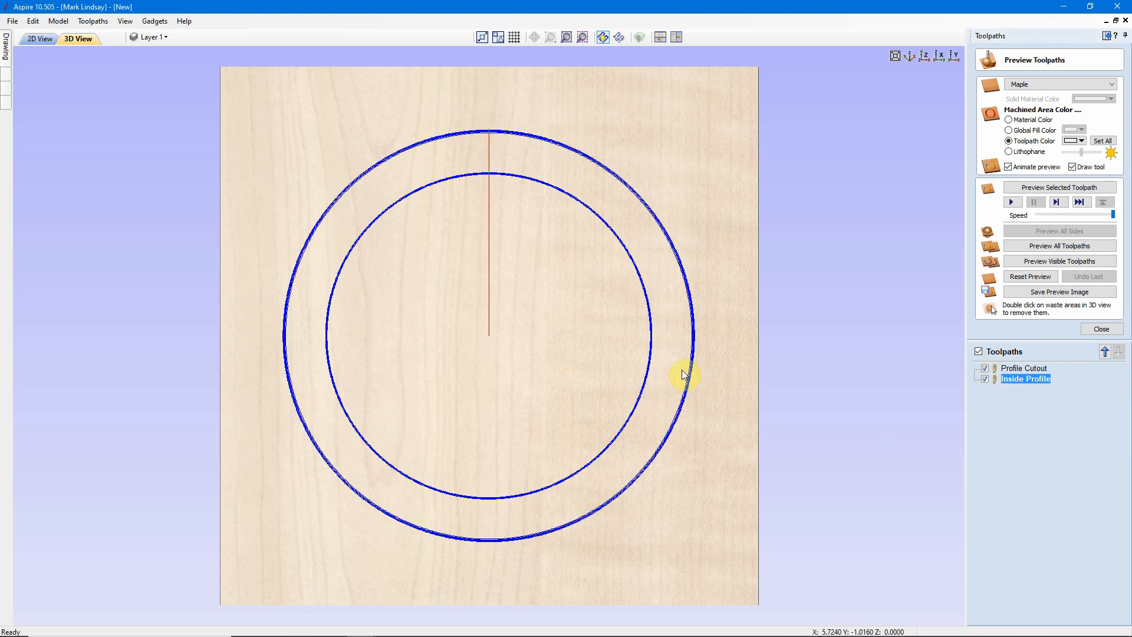
drag(462, 433, 513, 312)
drag(458, 442, 379, 210)
scroll(527, 331, up, 5)
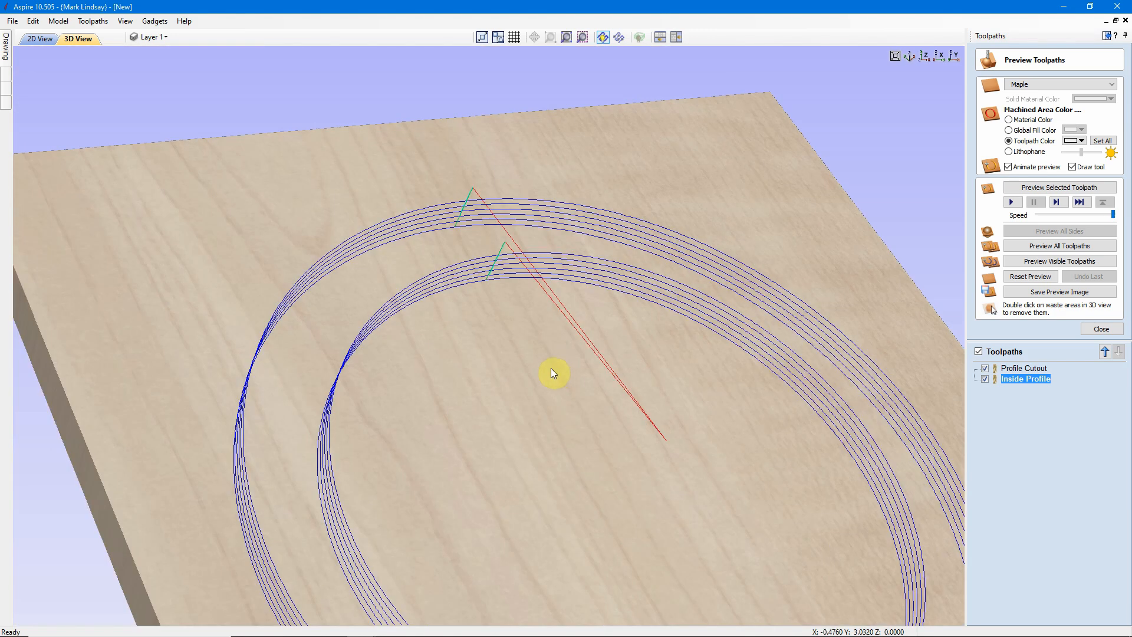
scroll(521, 297, up, 3)
scroll(563, 230, up, 2)
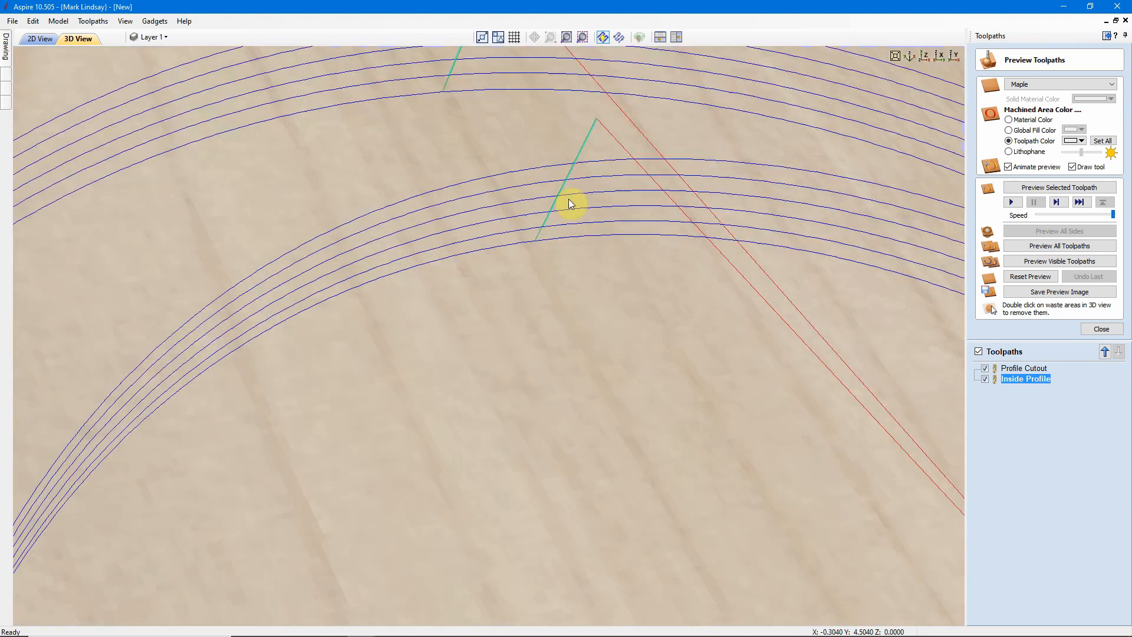
drag(558, 241, 606, 155)
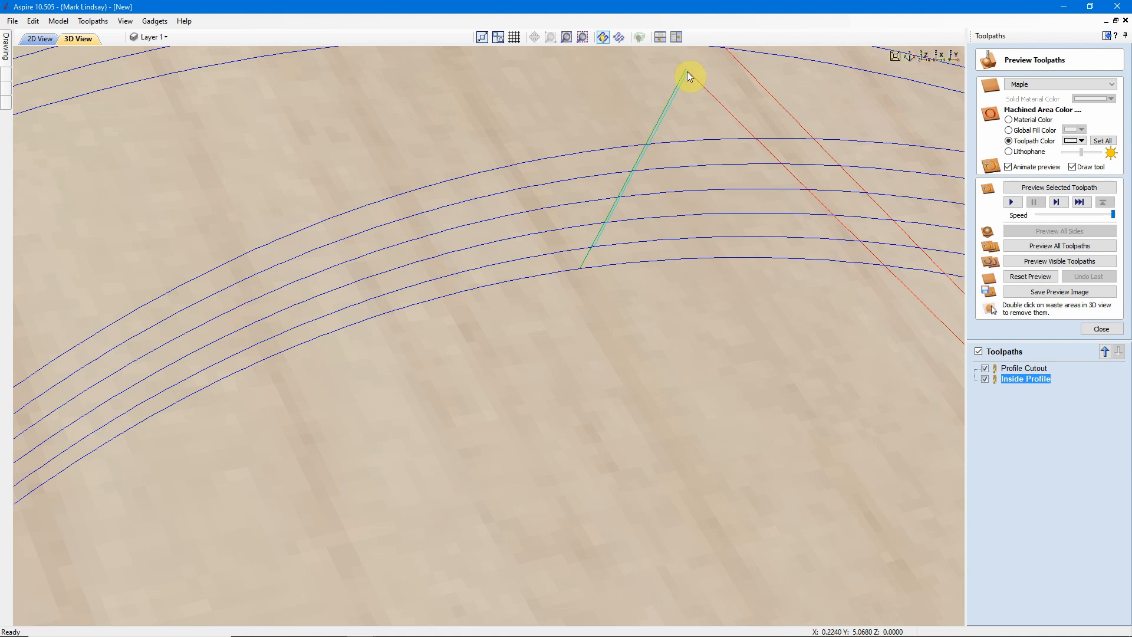
scroll(687, 72, up, 2)
drag(719, 172, 720, 189)
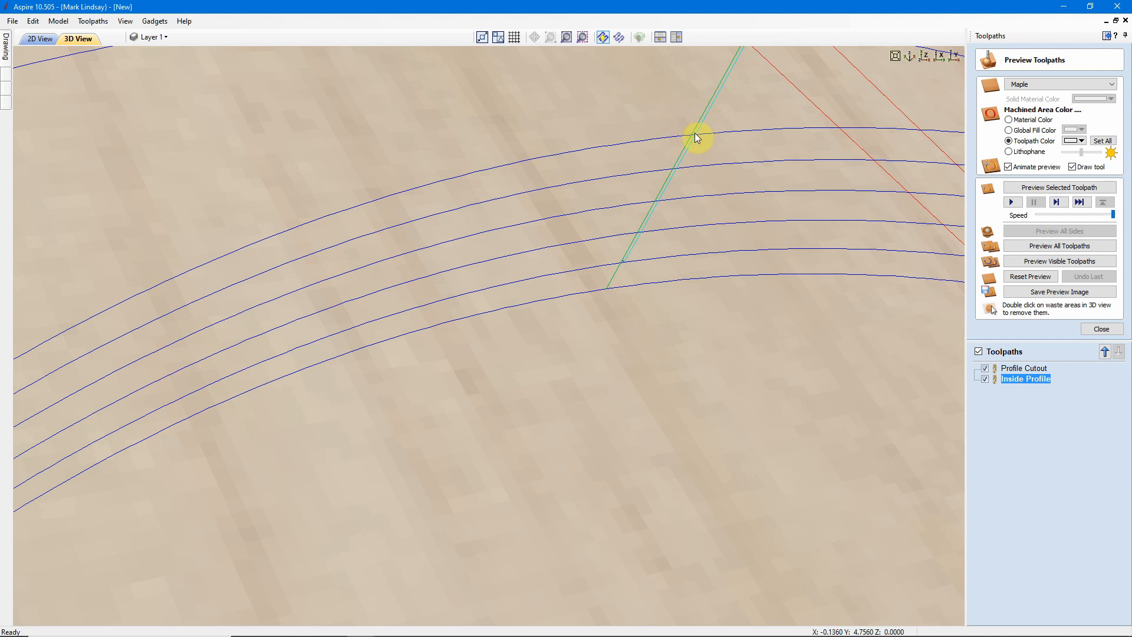
drag(695, 134, 699, 141)
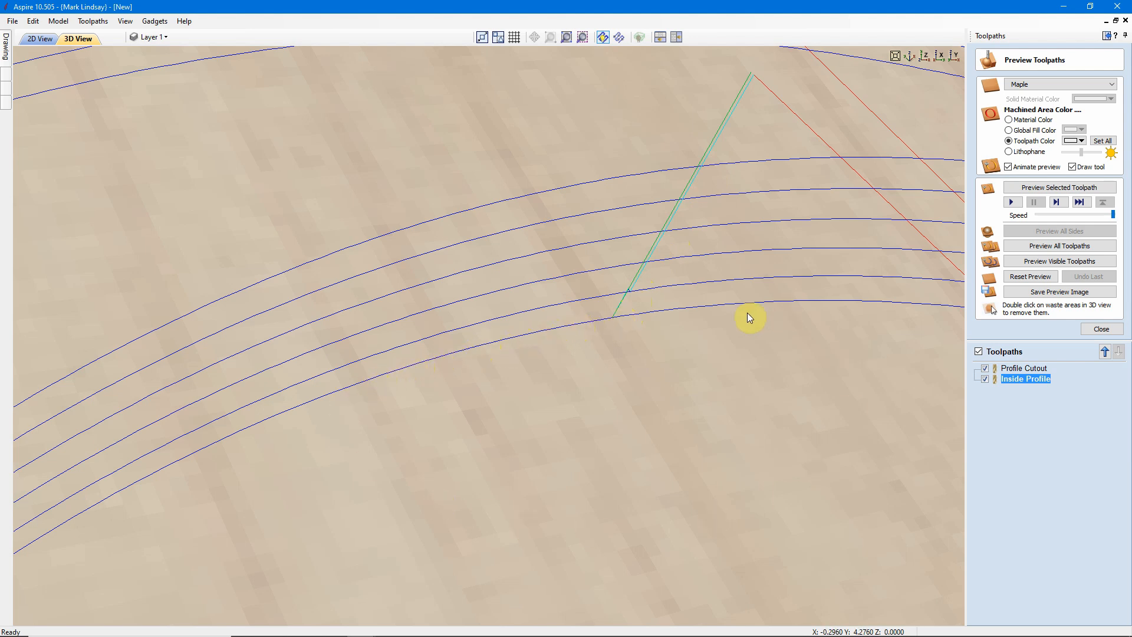
drag(691, 211, 605, 405)
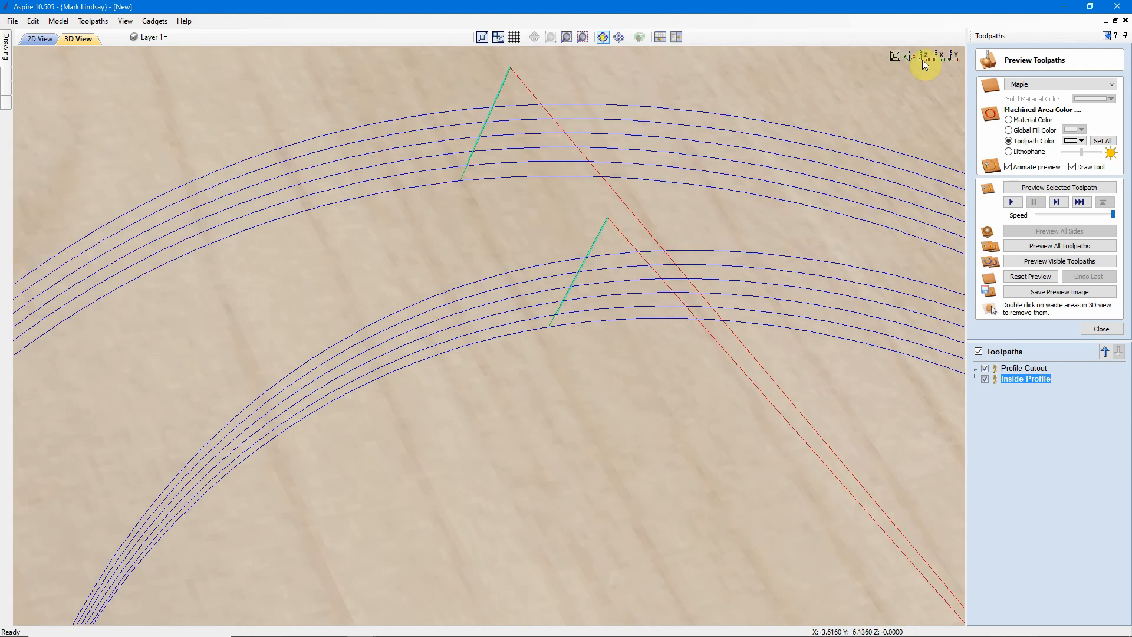
click(921, 58)
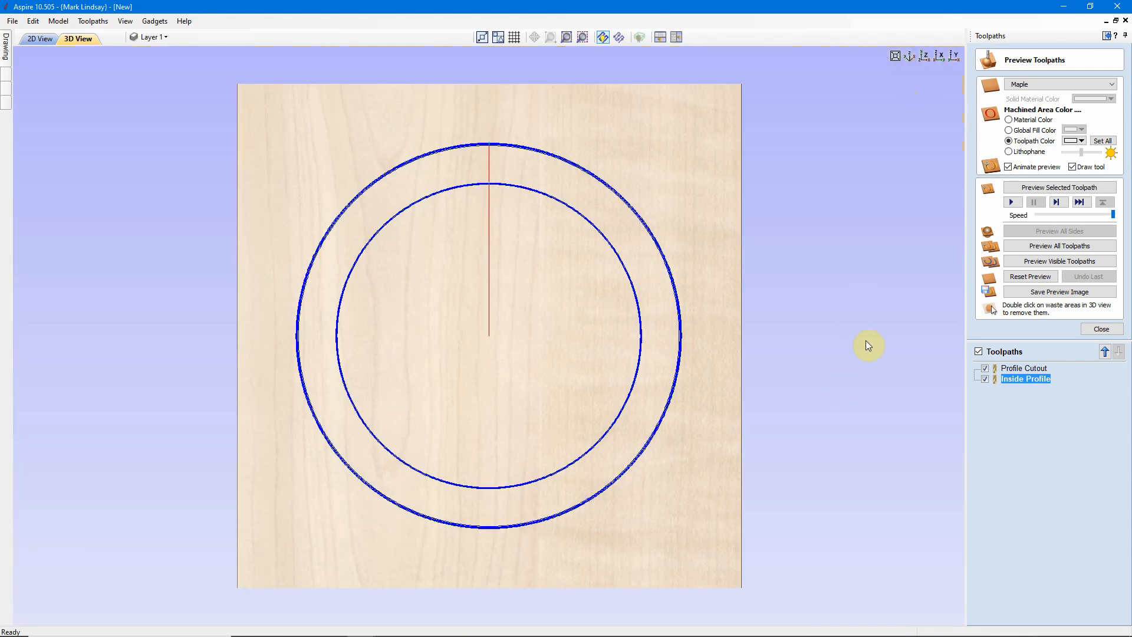
- Return to the 2D drawing and hide the Profile Cutout toolpath to inspect the Inside Profile toolpath's start point and cutting direction
click(34, 39)
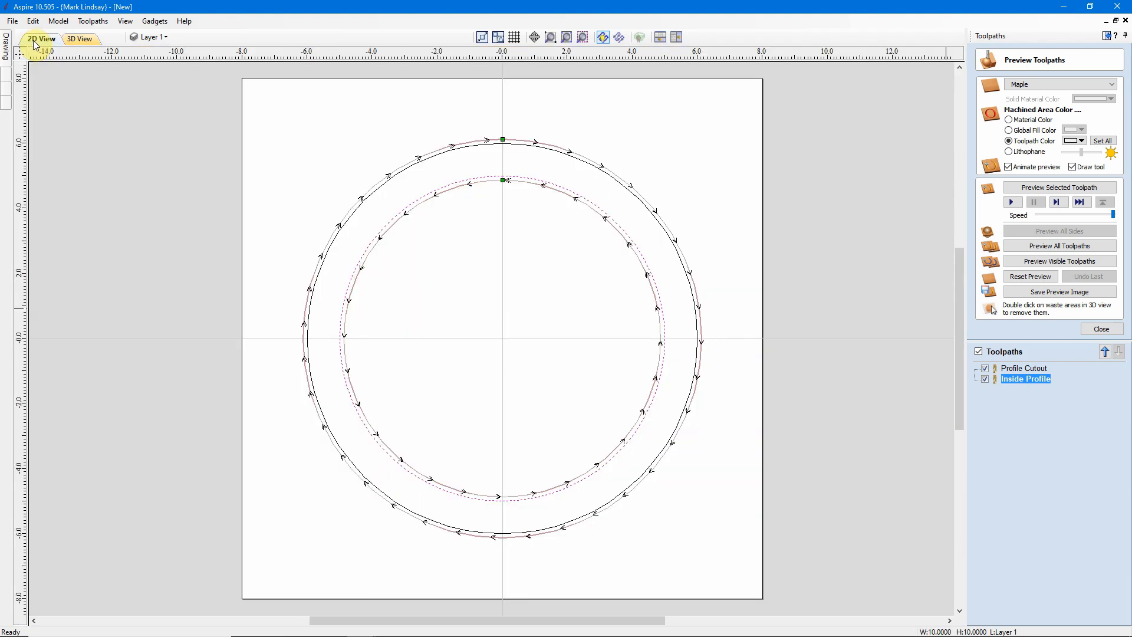
click(987, 370)
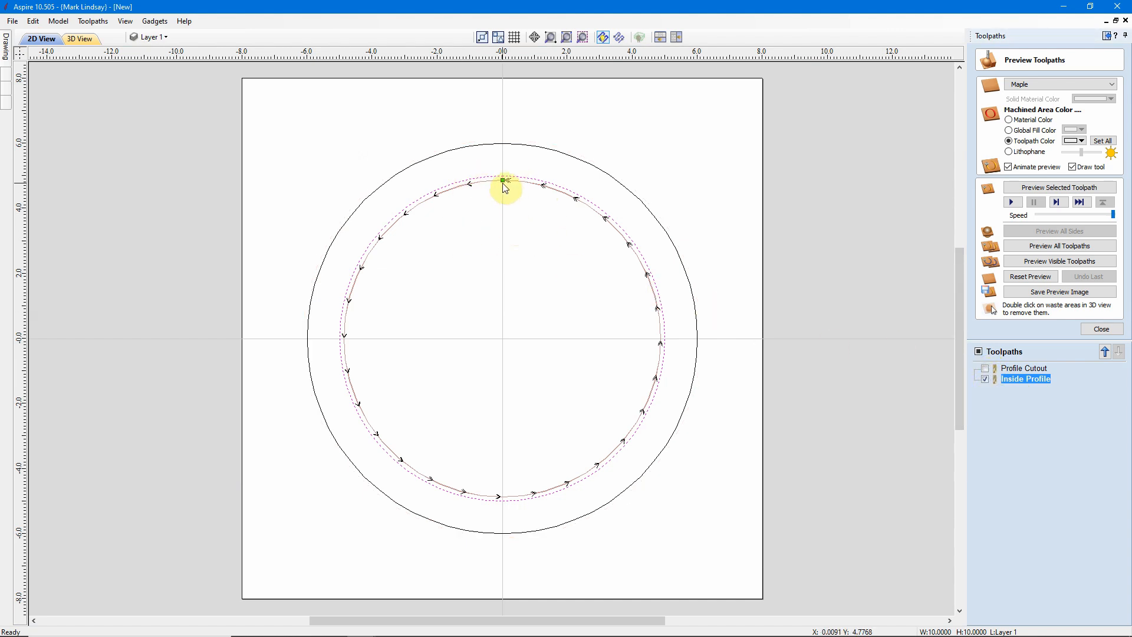
- Examine the Inside Profile toolpath's passes, start points and cutting direction up close at the top of the inner circle
scroll(504, 177, up, 3)
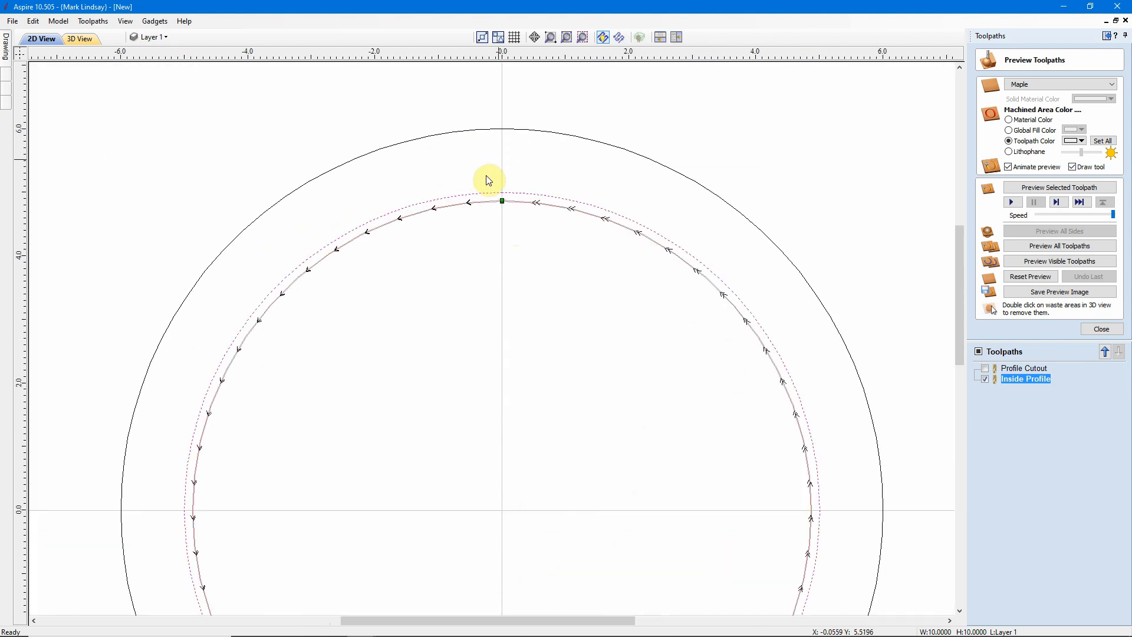
scroll(498, 197, up, 5)
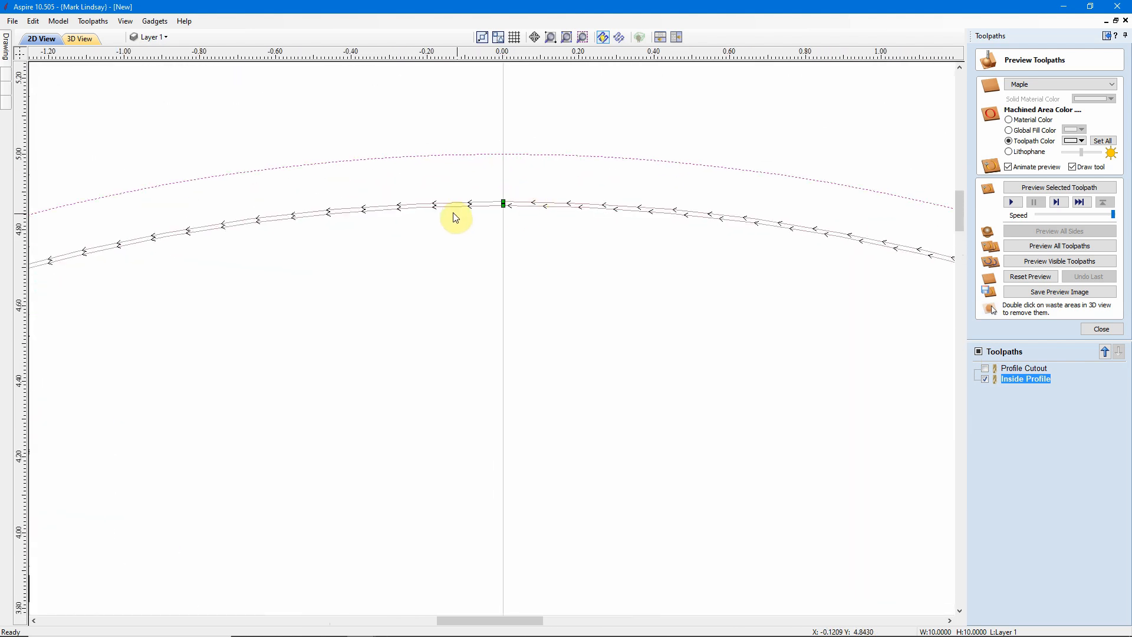
scroll(456, 217, up, 5)
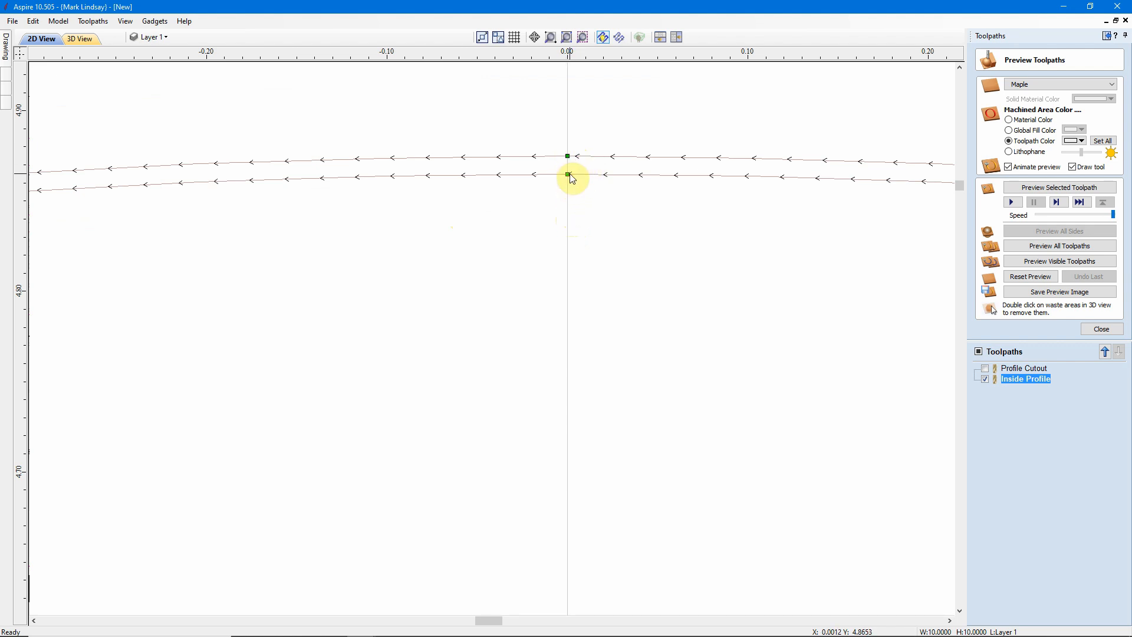
scroll(567, 156, up, 4)
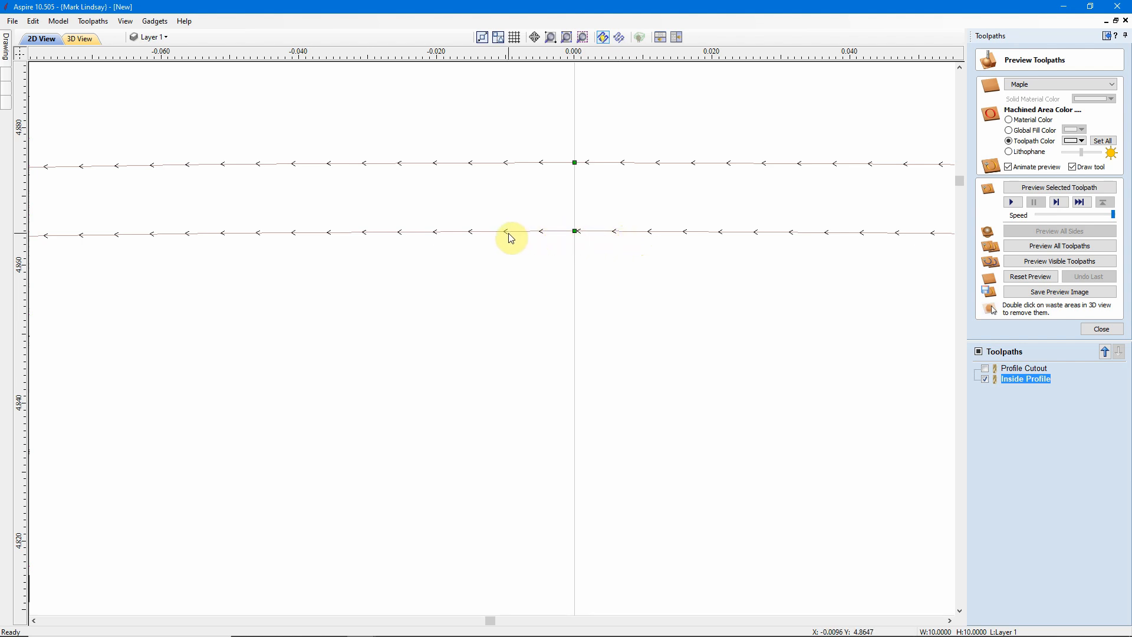
scroll(534, 235, down, 10)
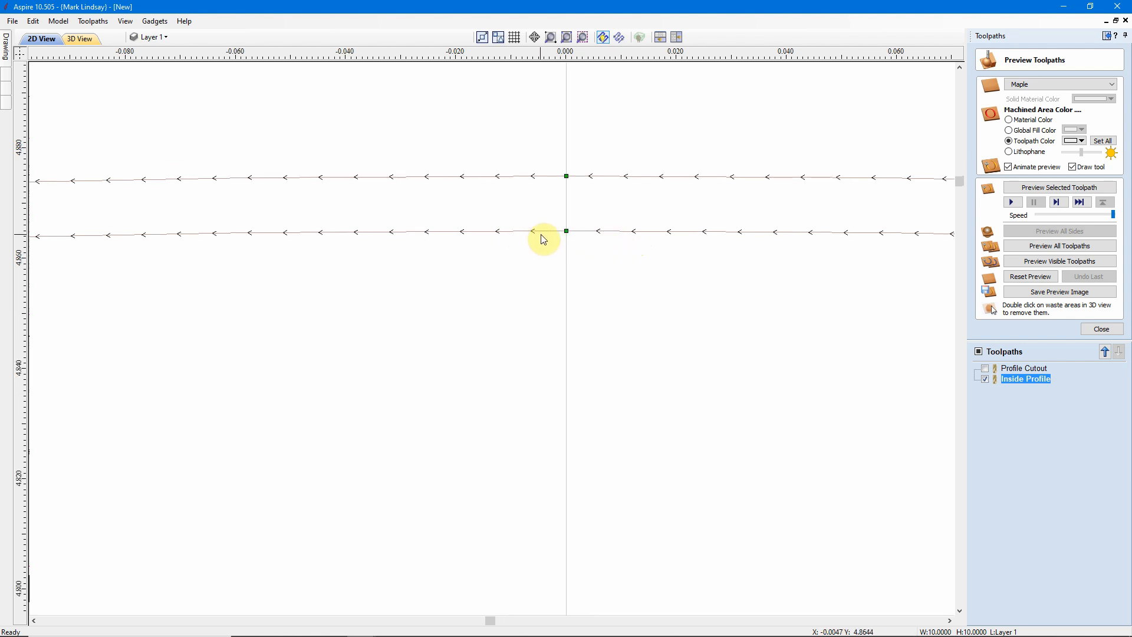
scroll(563, 222, down, 10)
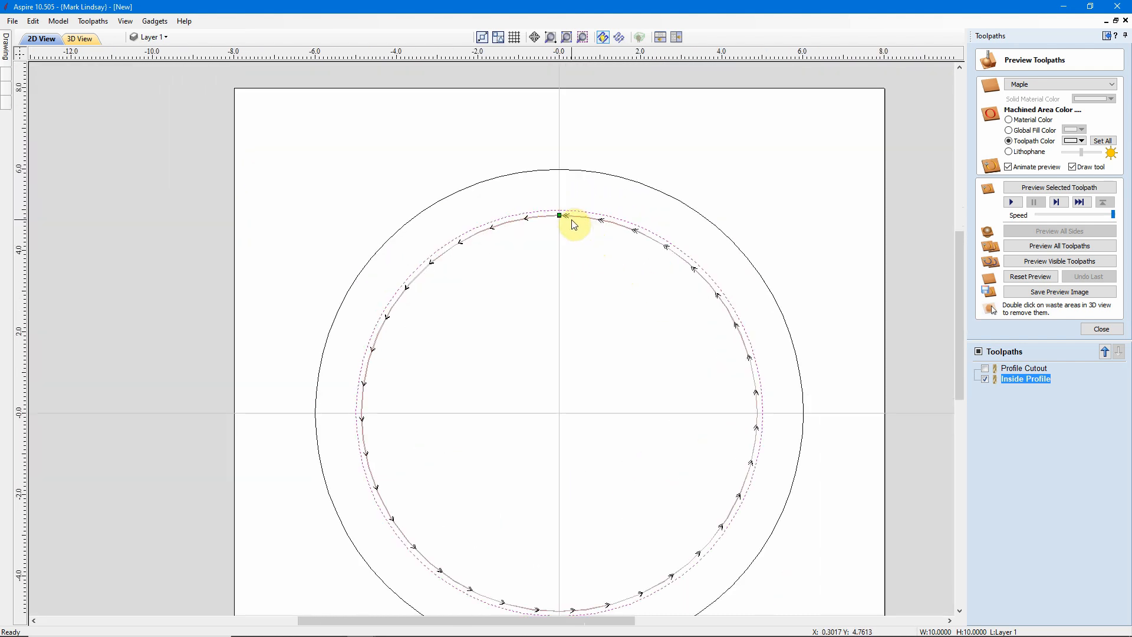
scroll(560, 219, up, 10)
scroll(548, 213, up, 5)
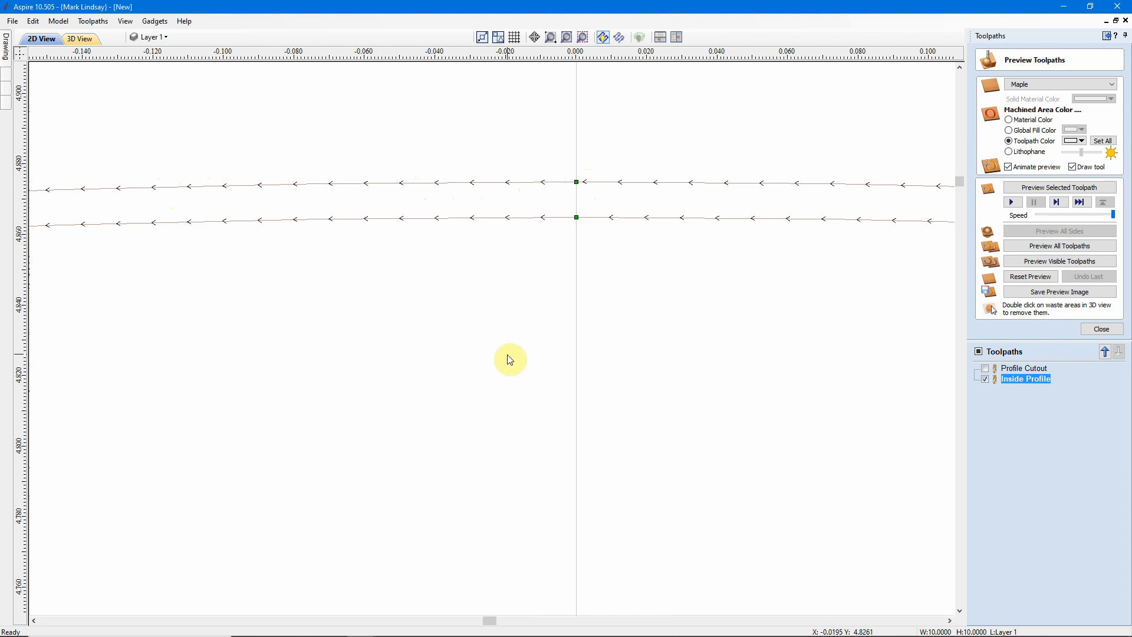
scroll(548, 369, down, 3)
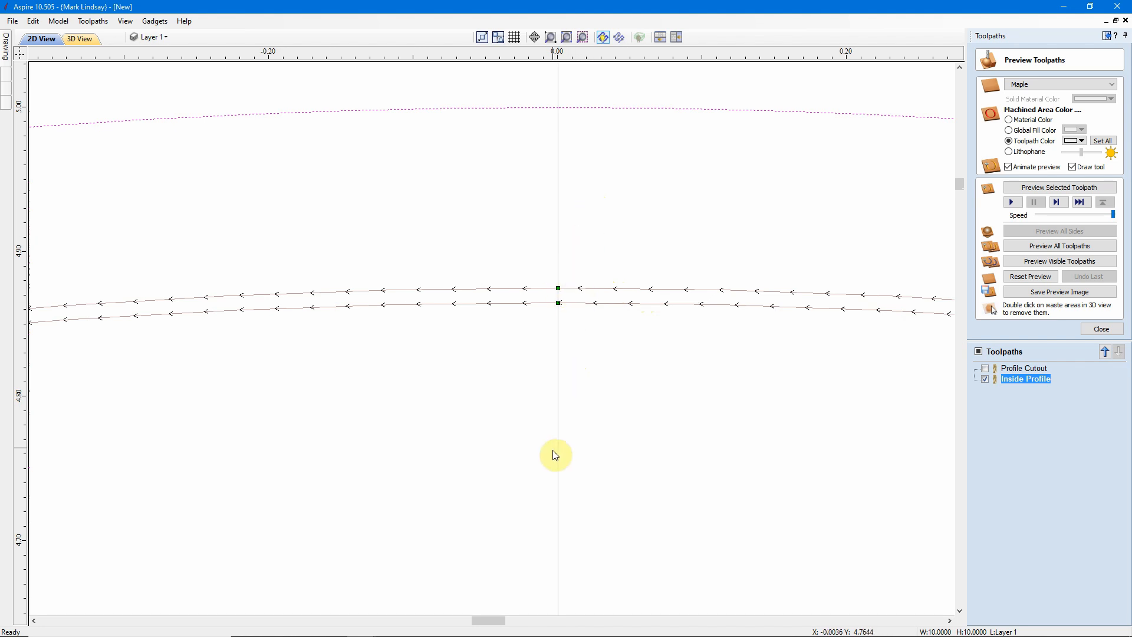
scroll(586, 407, down, 3)
scroll(600, 328, down, 4)
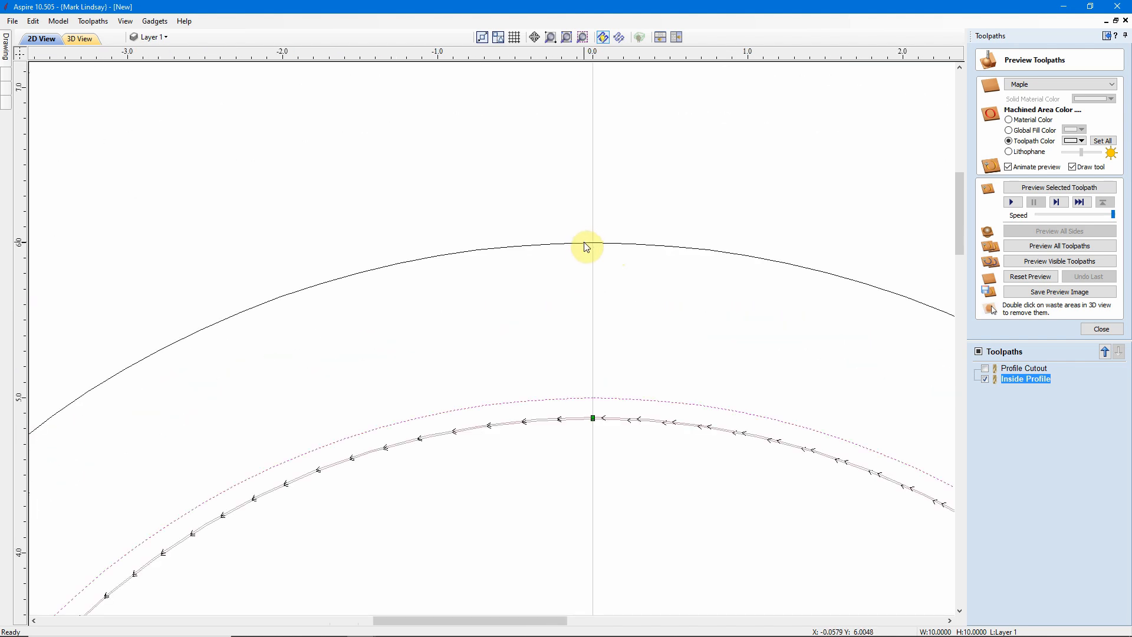
- Hide the Inside Profile toolpath, show Profile Cutout, and examine its passes and start points up close at the top of the outer circle
click(586, 246)
click(634, 292)
click(985, 369)
click(986, 379)
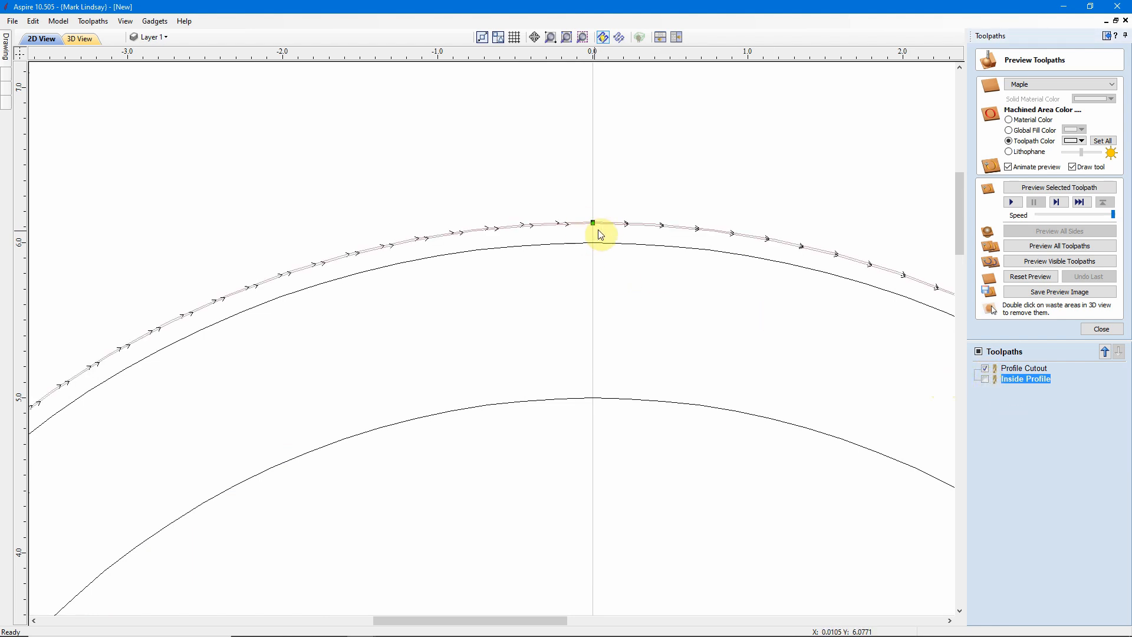
scroll(592, 224, up, 5)
scroll(584, 239, up, 4)
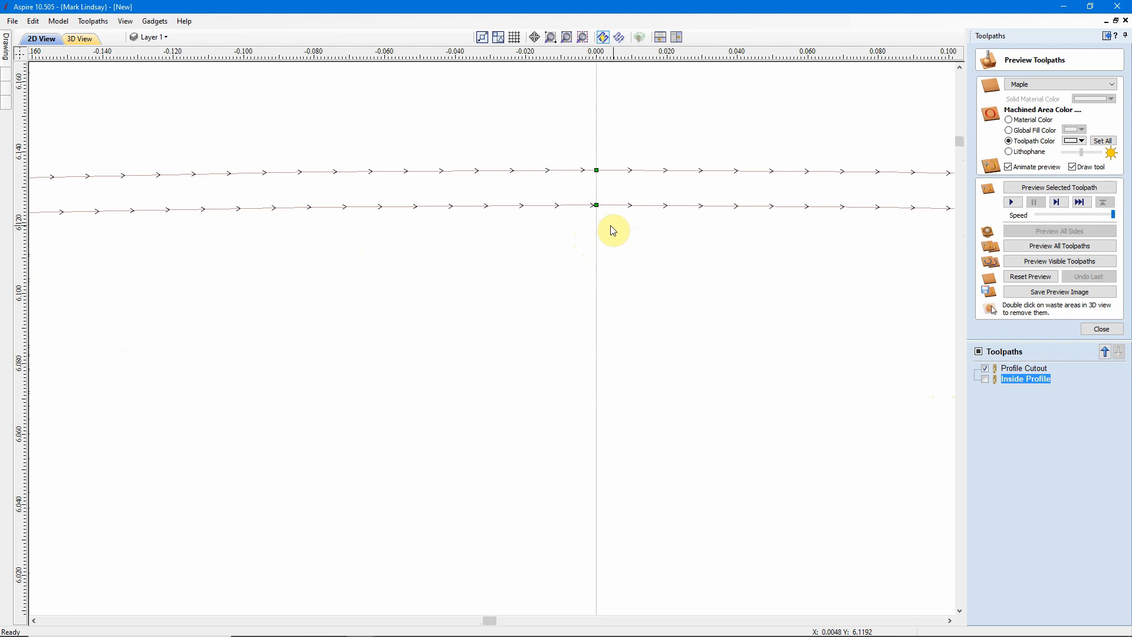
scroll(627, 248, down, 3)
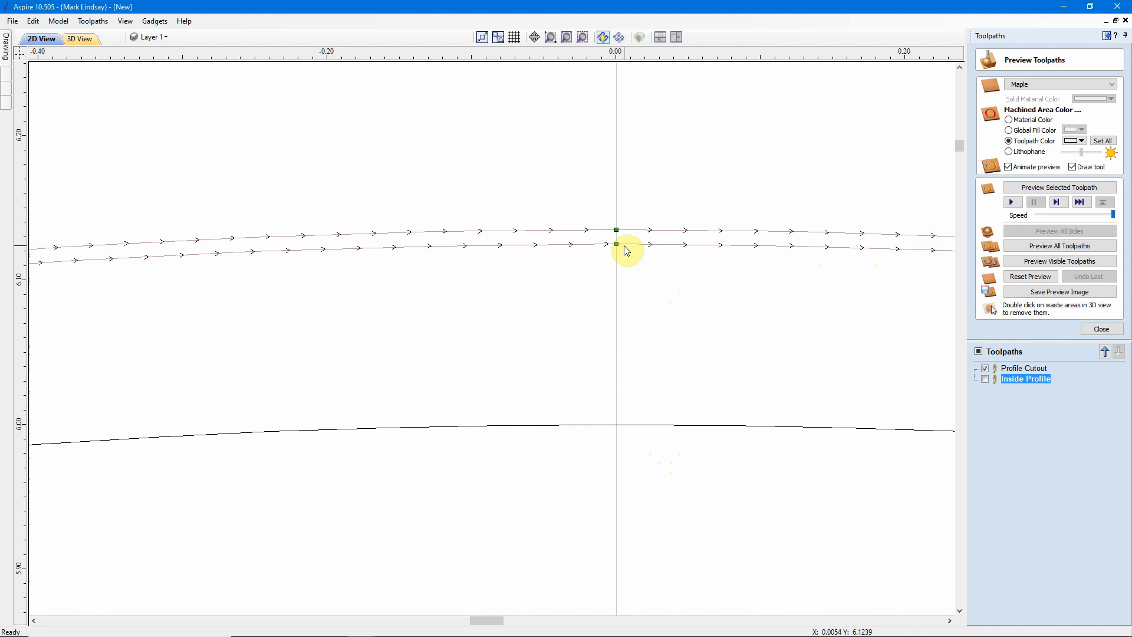
- Measure from the start point of the Profile Cutout's outer pass toward its inner pass, ending with the whole job in view
click(1107, 35)
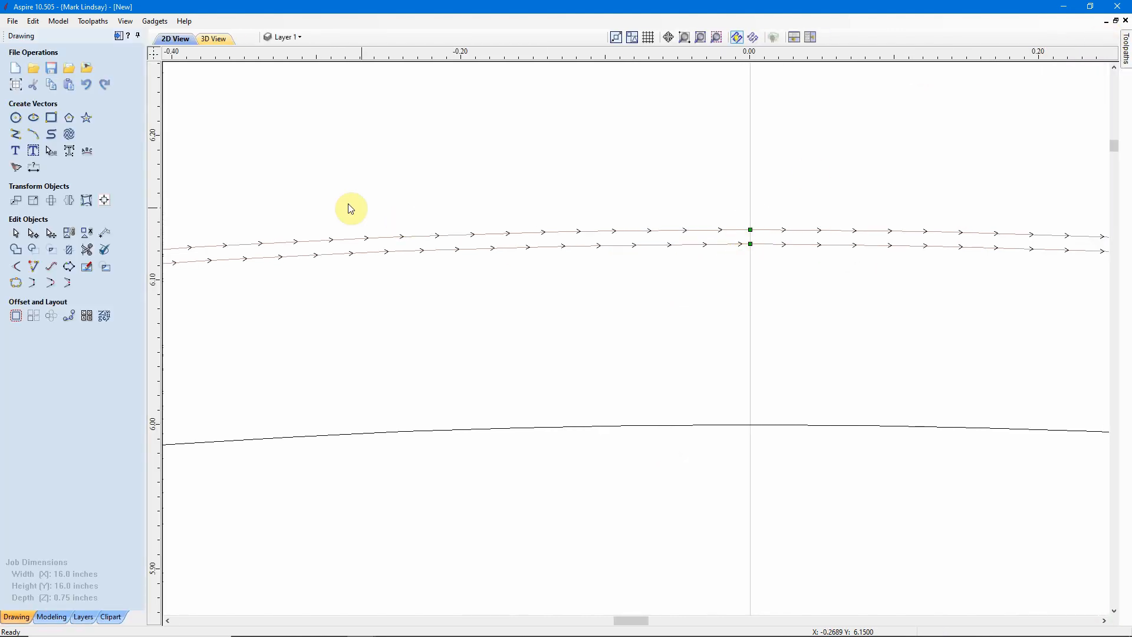
click(104, 232)
scroll(765, 238, up, 8)
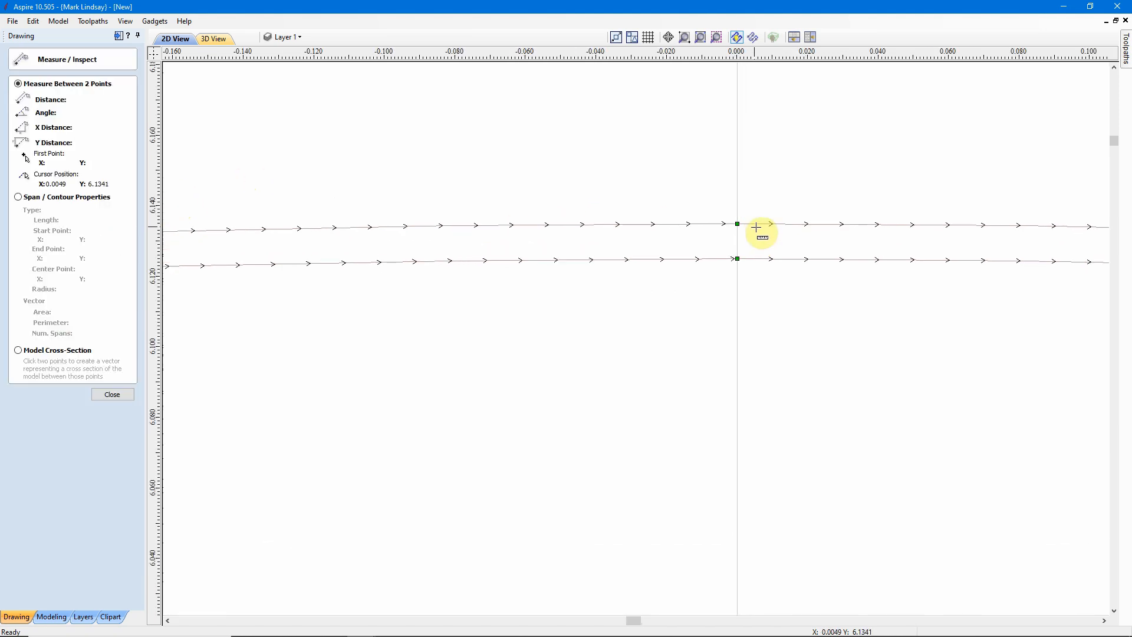
scroll(750, 231, up, 1)
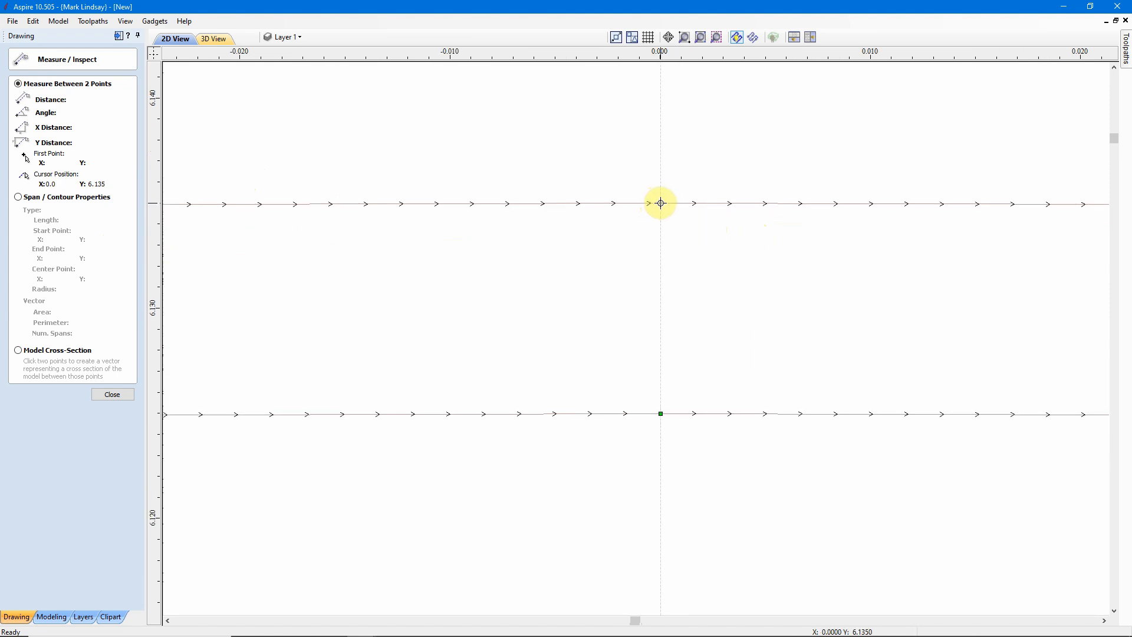
click(660, 203)
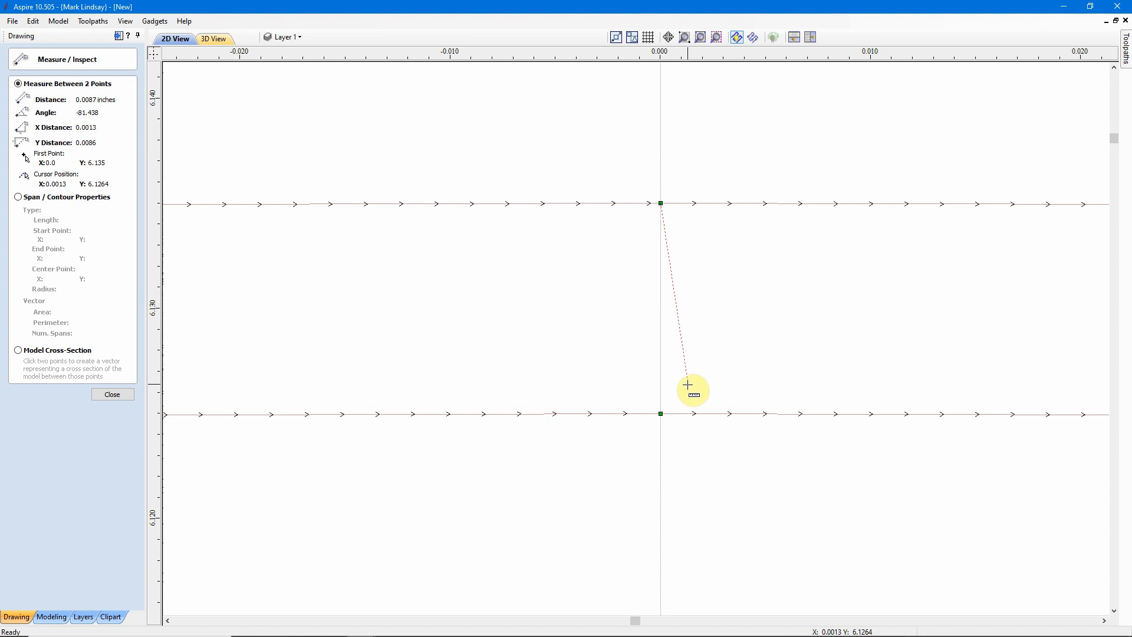
key(Escape)
scroll(684, 383, down, 2)
scroll(683, 382, down, 5)
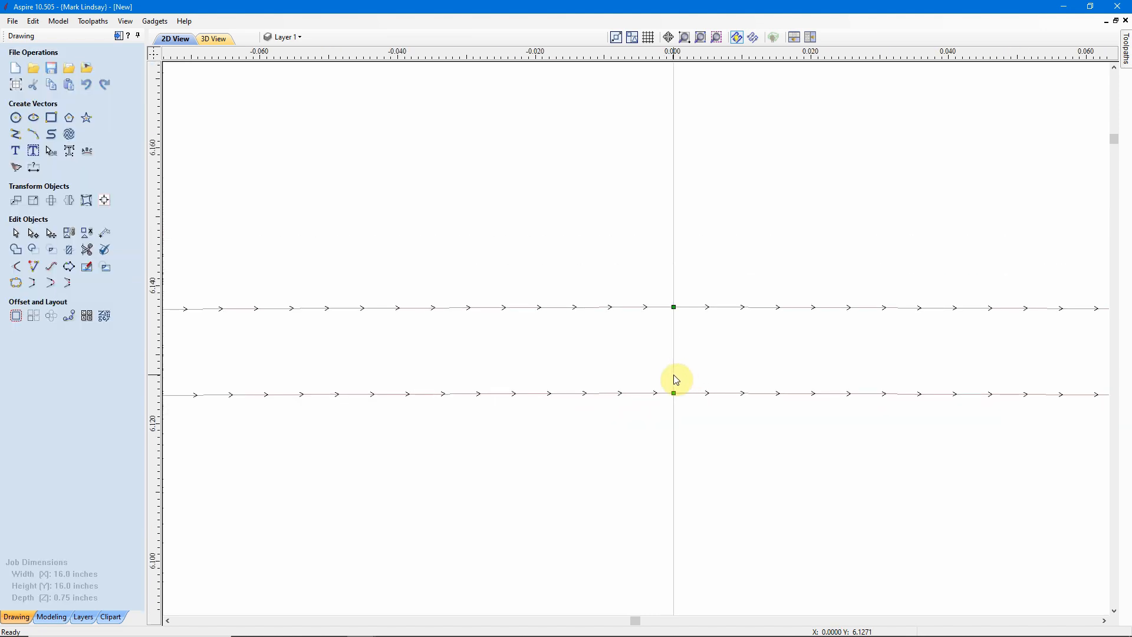
scroll(671, 375, down, 5)
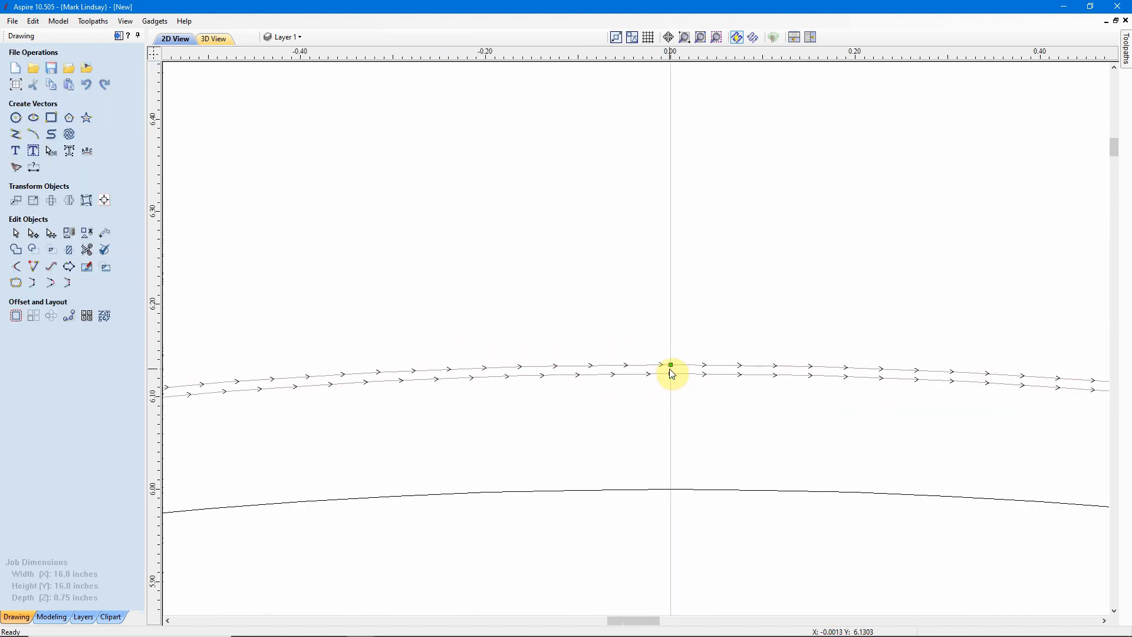
scroll(663, 372, down, 6)
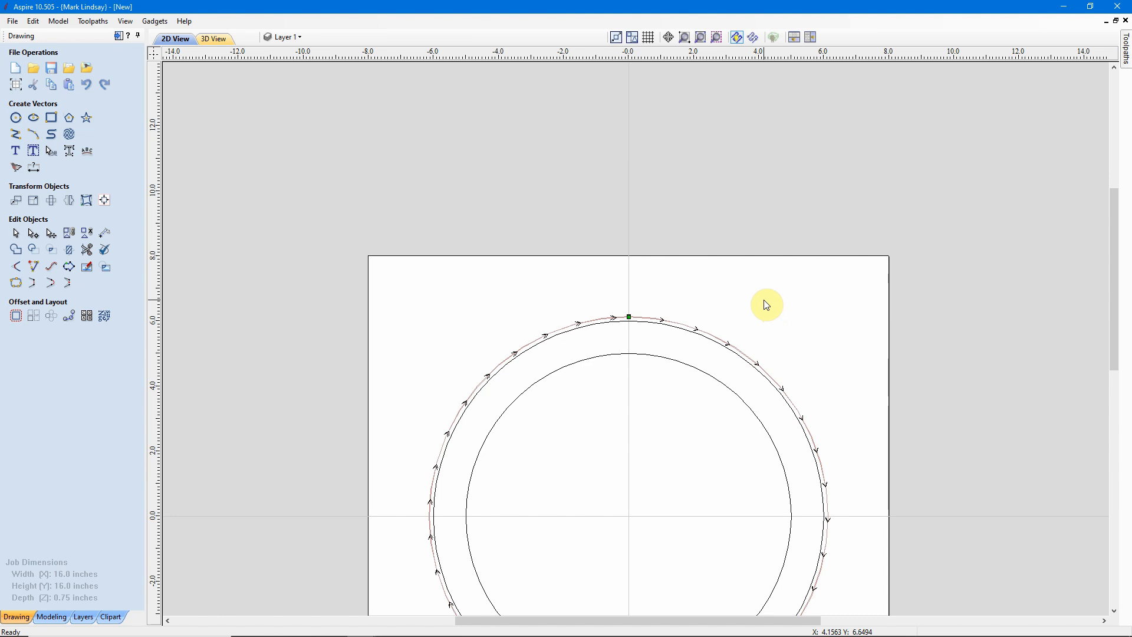
key(F3)
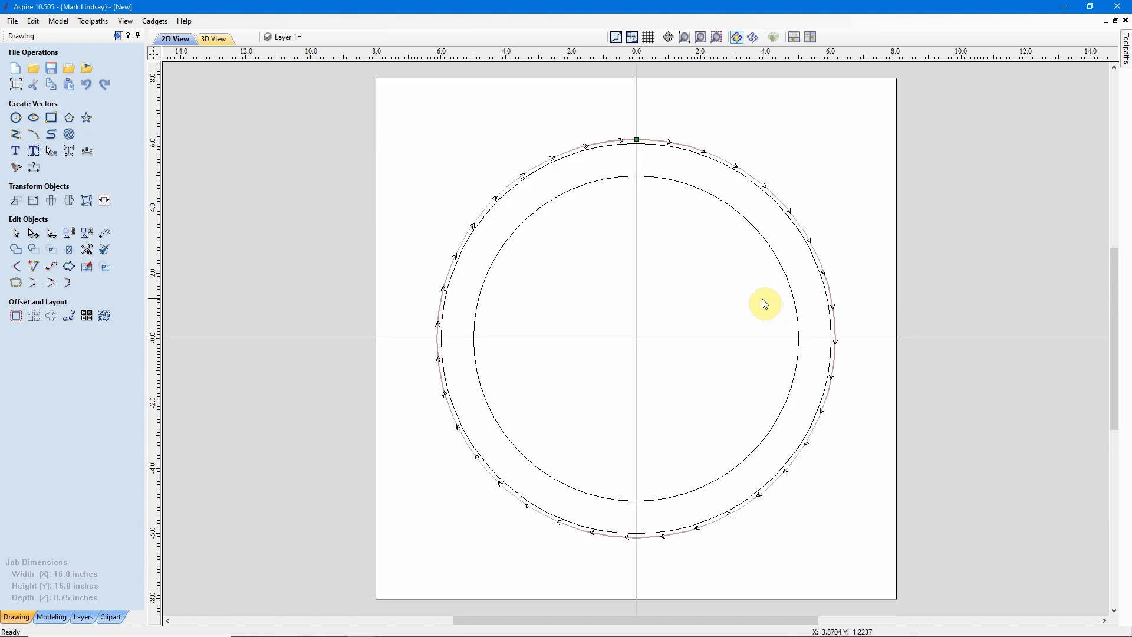
- Return to the toolpath controls, show only the Inside Profile toolpath instead of Profile Cutout, and close the toolpath preview
click(119, 35)
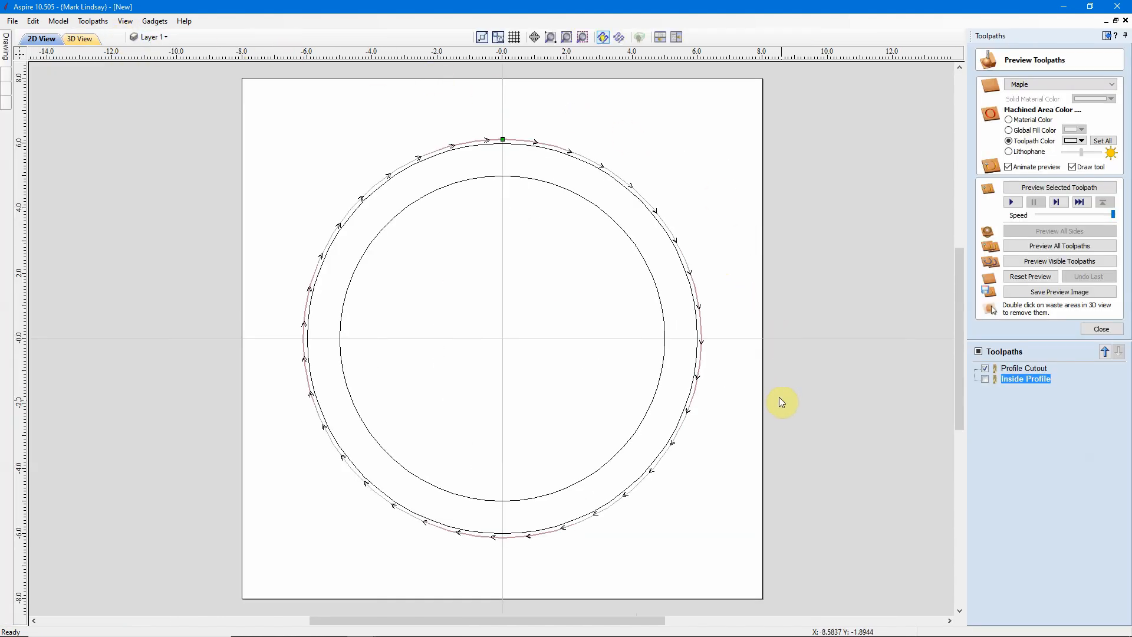
click(985, 369)
click(985, 379)
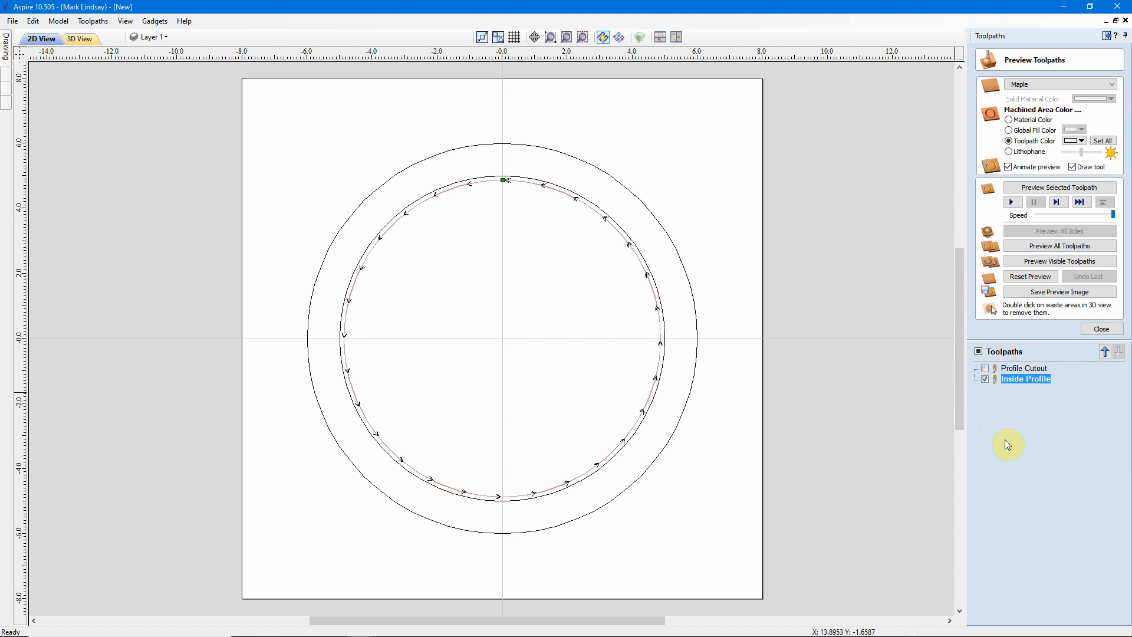
click(1101, 329)
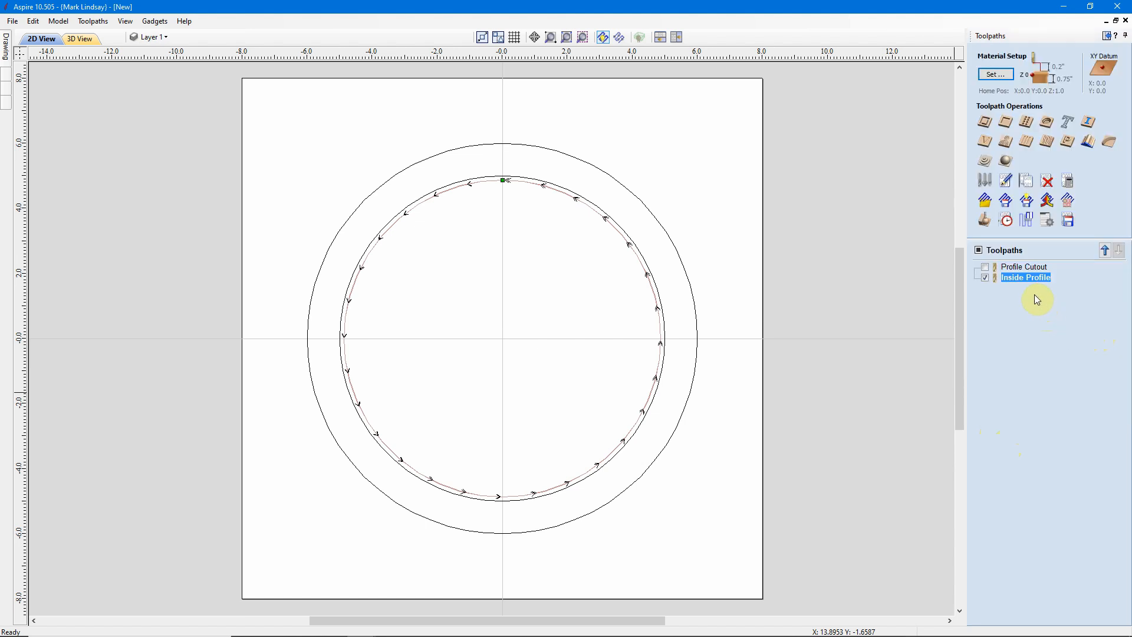
- Try to set the Inside Profile toolpath's separate last pass allowance to -0.01 inches and recalculate it, accepting the cut through the material
mouse_move(1015, 281)
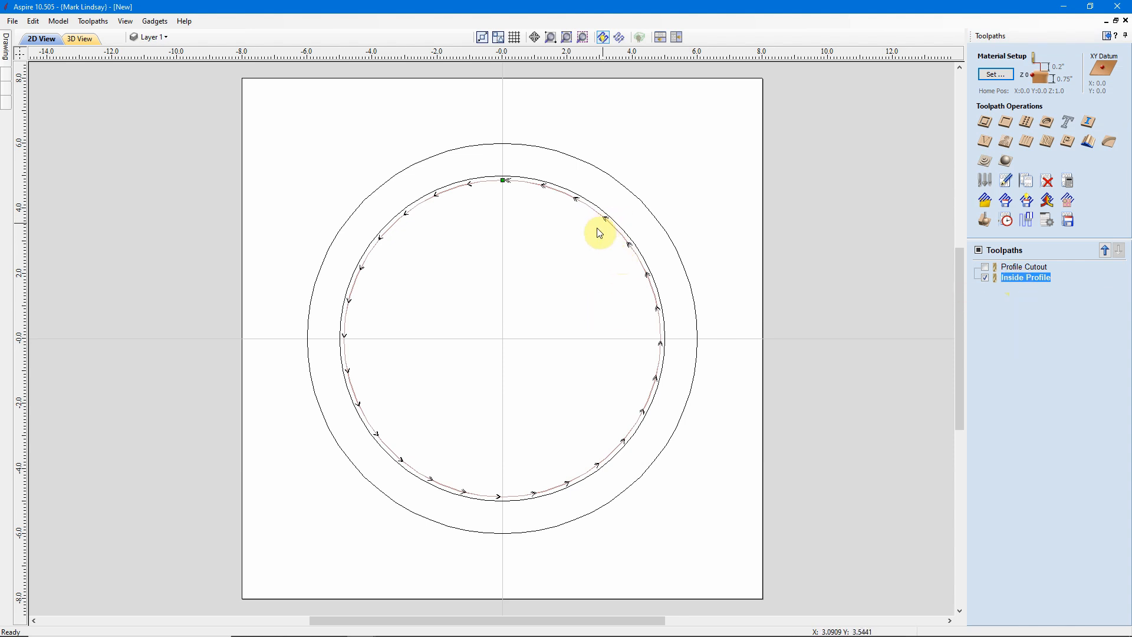
double_click(1017, 279)
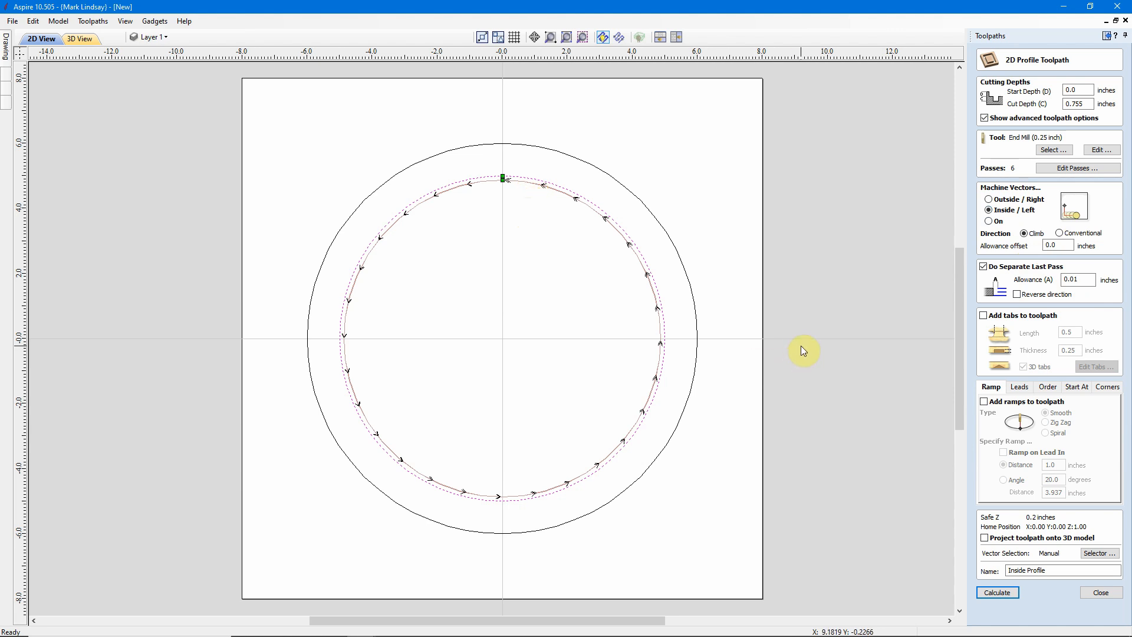
click(1066, 280)
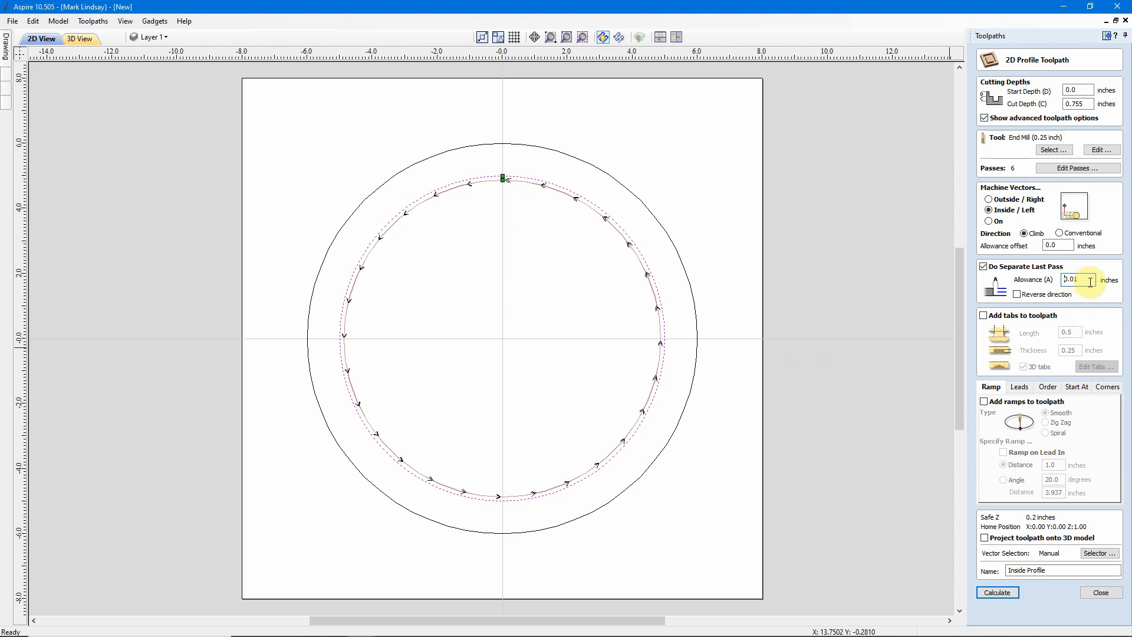
double_click(1079, 282)
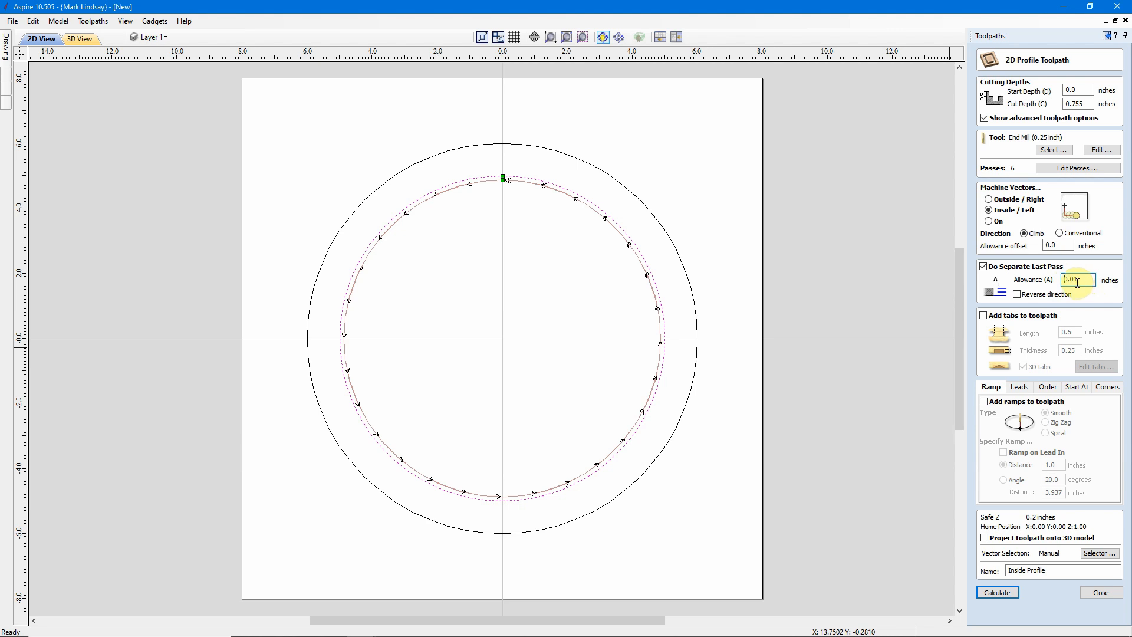
text(-)
click(1008, 592)
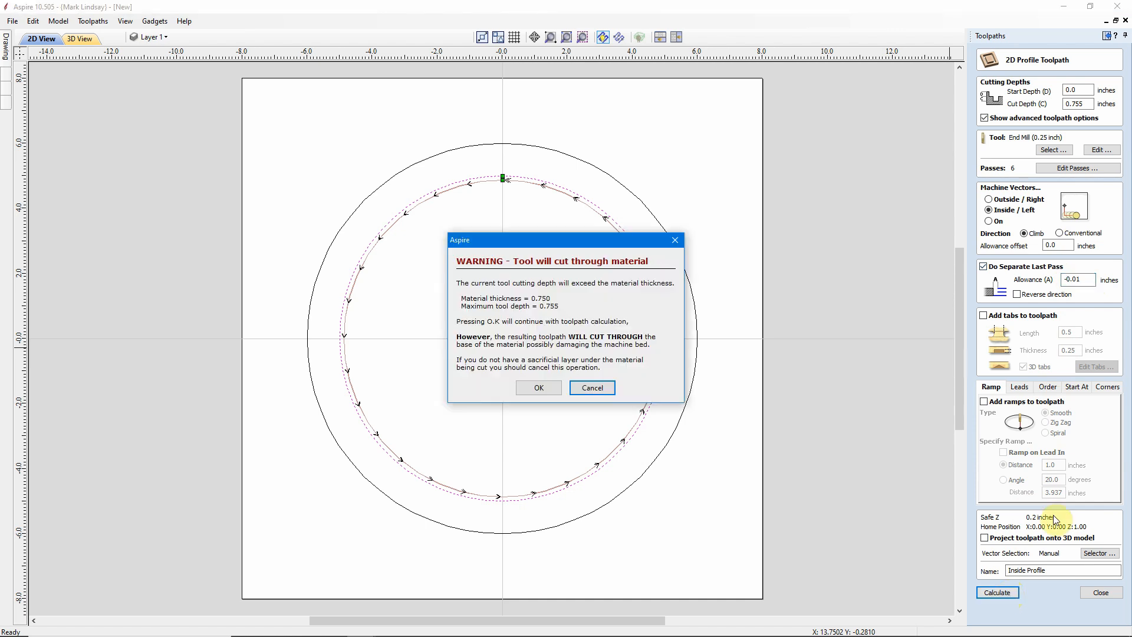
click(538, 390)
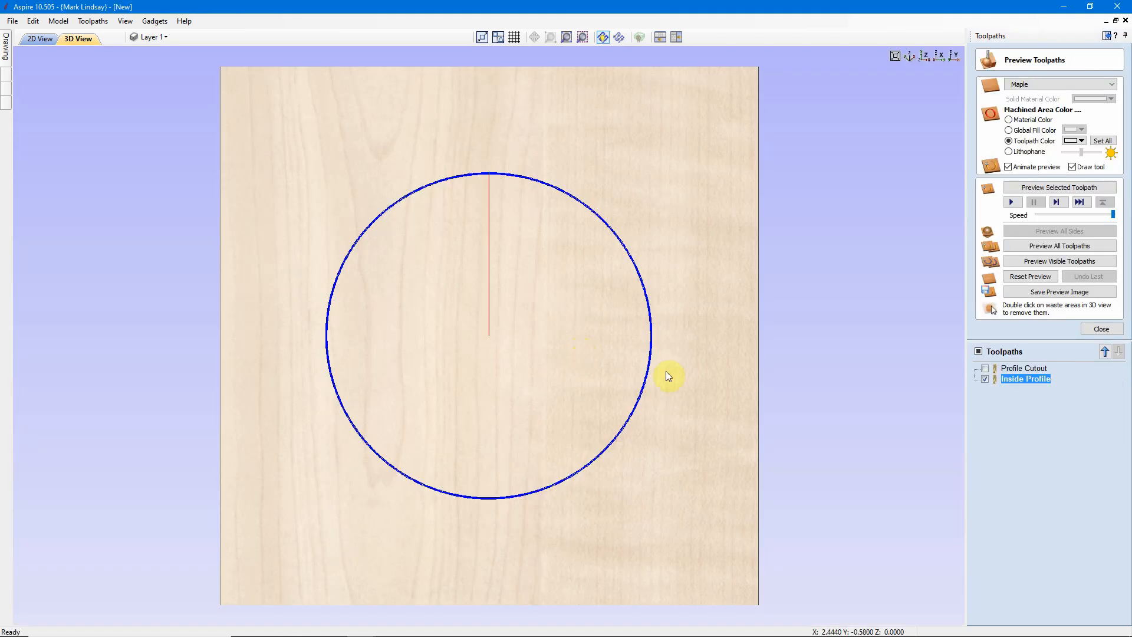
- Edit the Inside Profile toolpath to machine Outside / Right, recalculate it accepting the cut through the material, and inspect it in 2D
double_click(1030, 377)
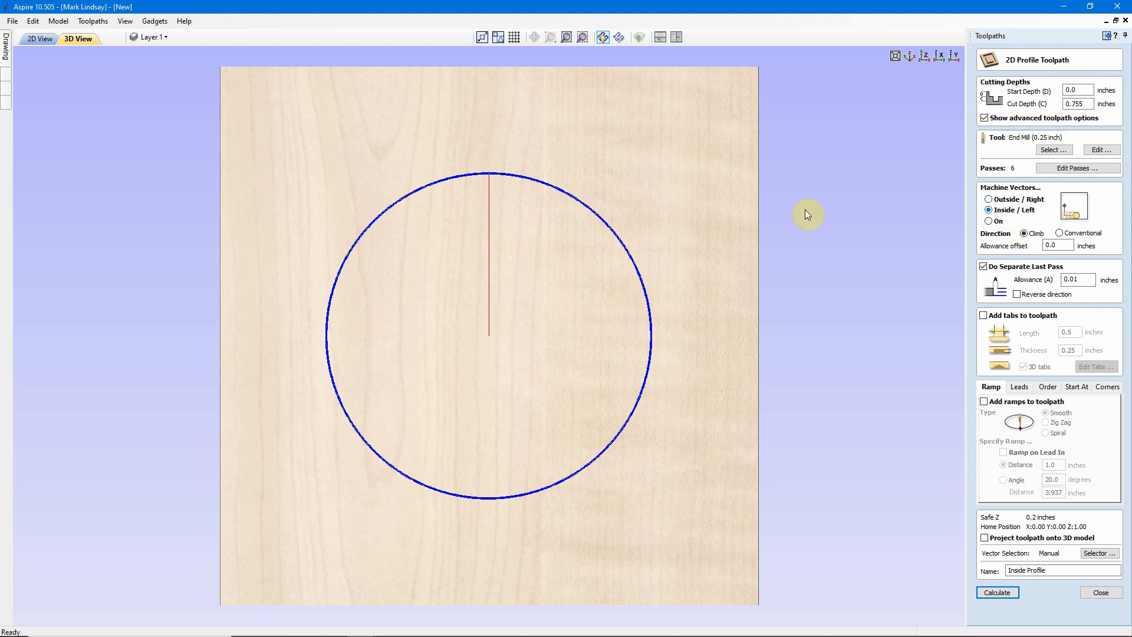
click(31, 39)
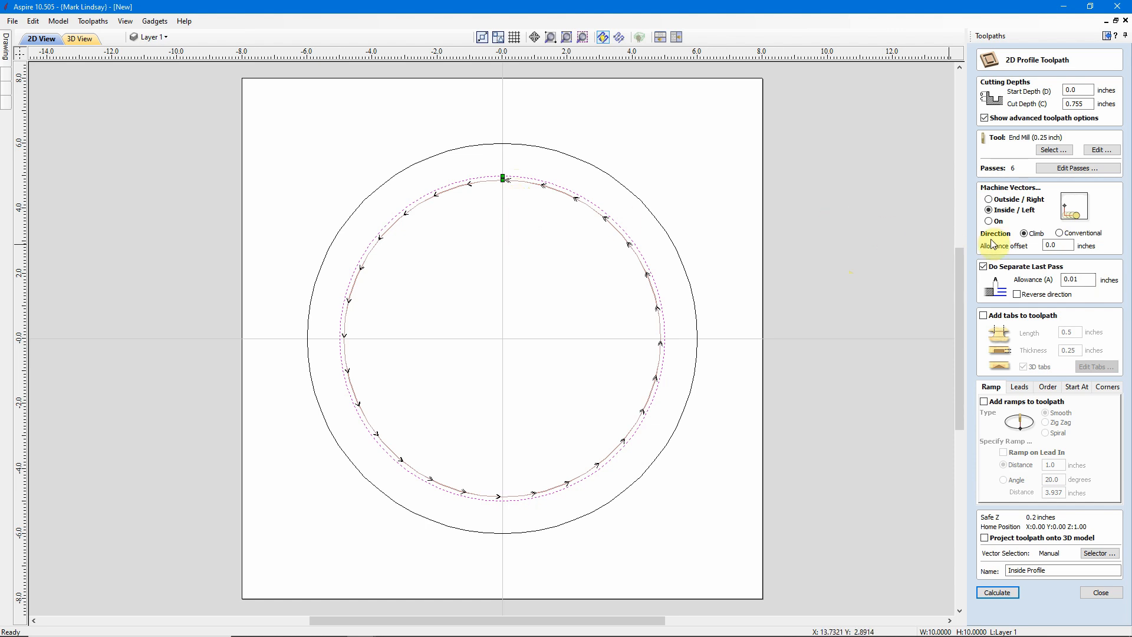
click(988, 199)
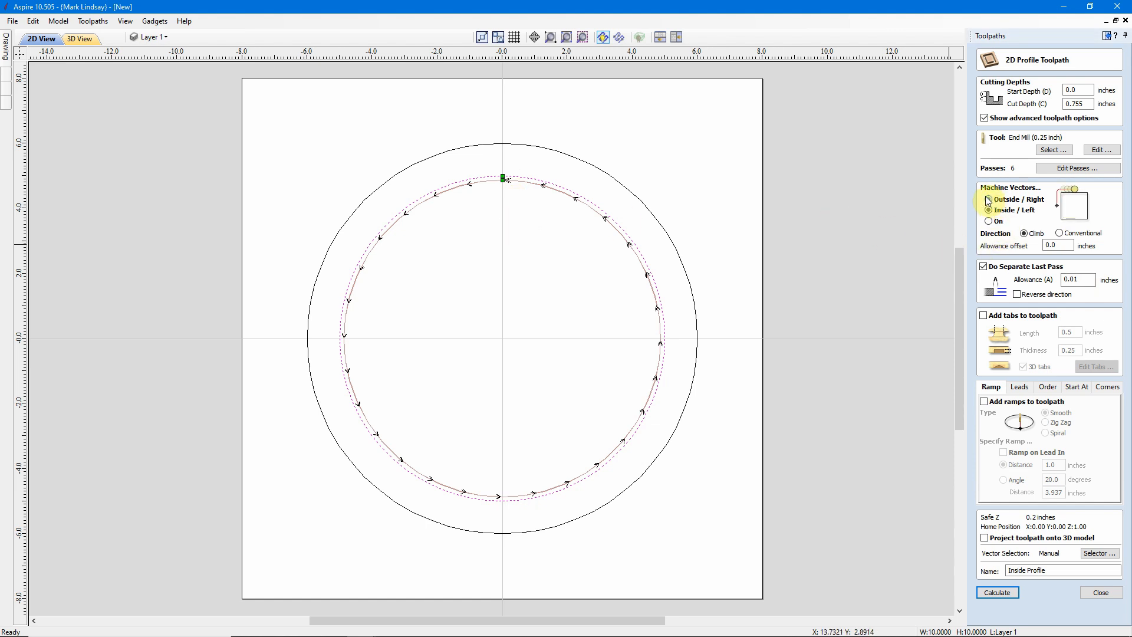
click(996, 592)
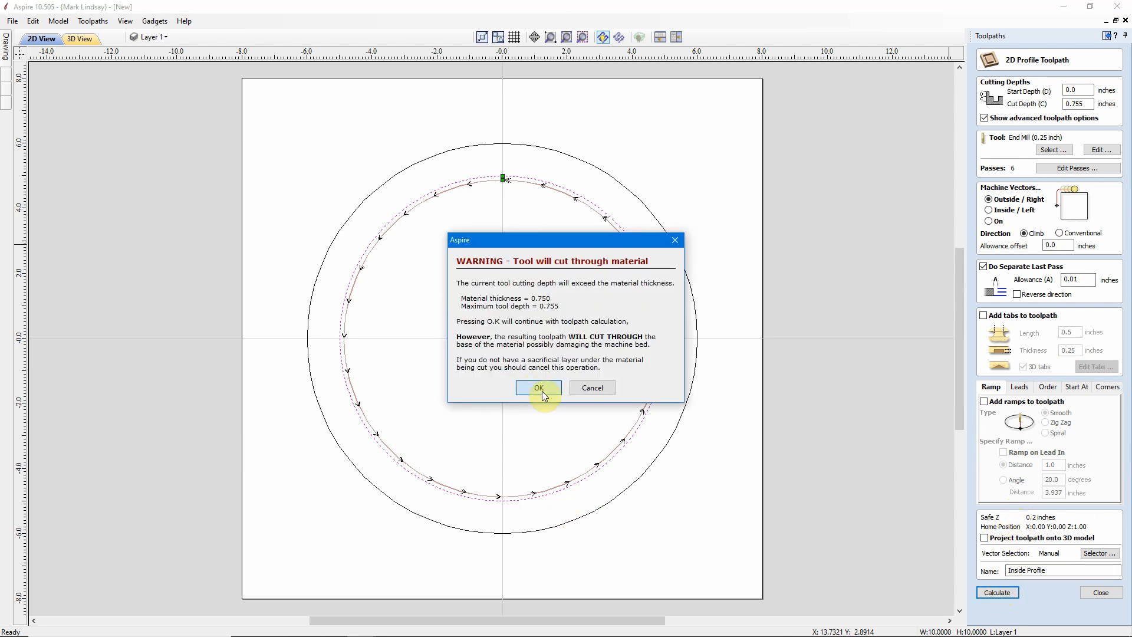
click(539, 387)
key(F2)
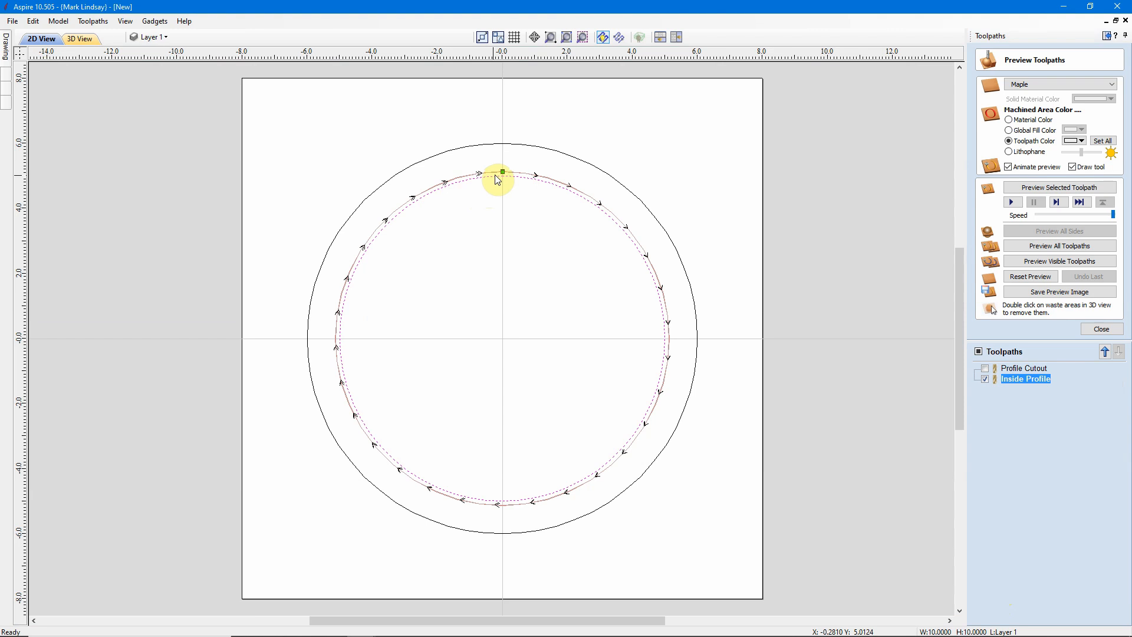
scroll(517, 184, up, 2)
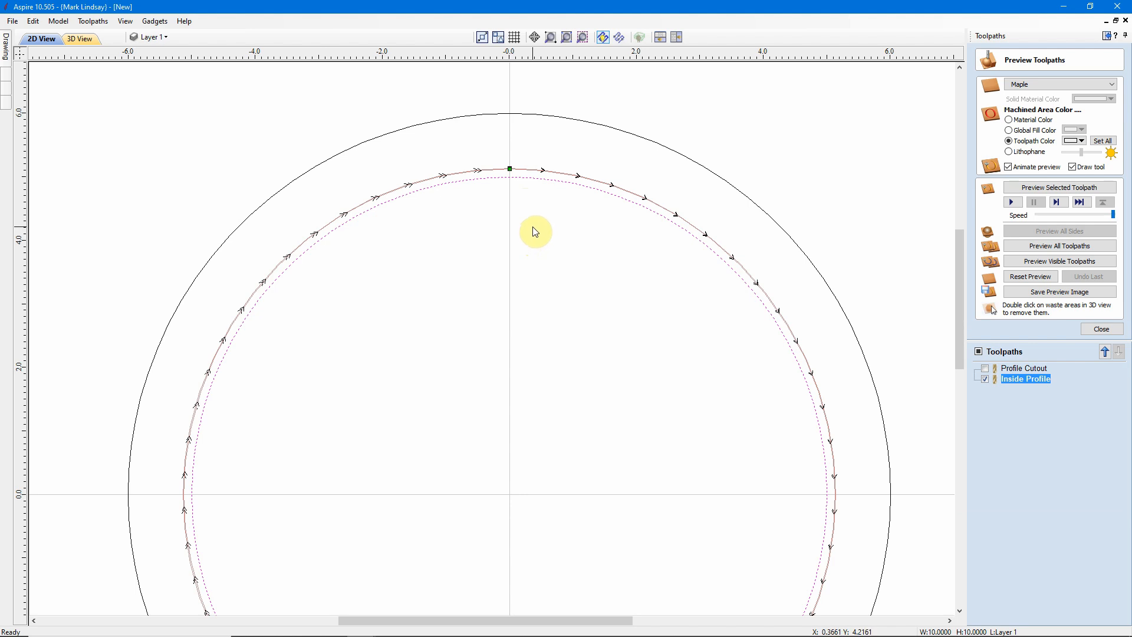
- Edit the Inside Profile toolpath to machine Inside / Left with a 0.01 inch last pass allowance, and recalculate it accepting the cut through the material
scroll(512, 207, up, 5)
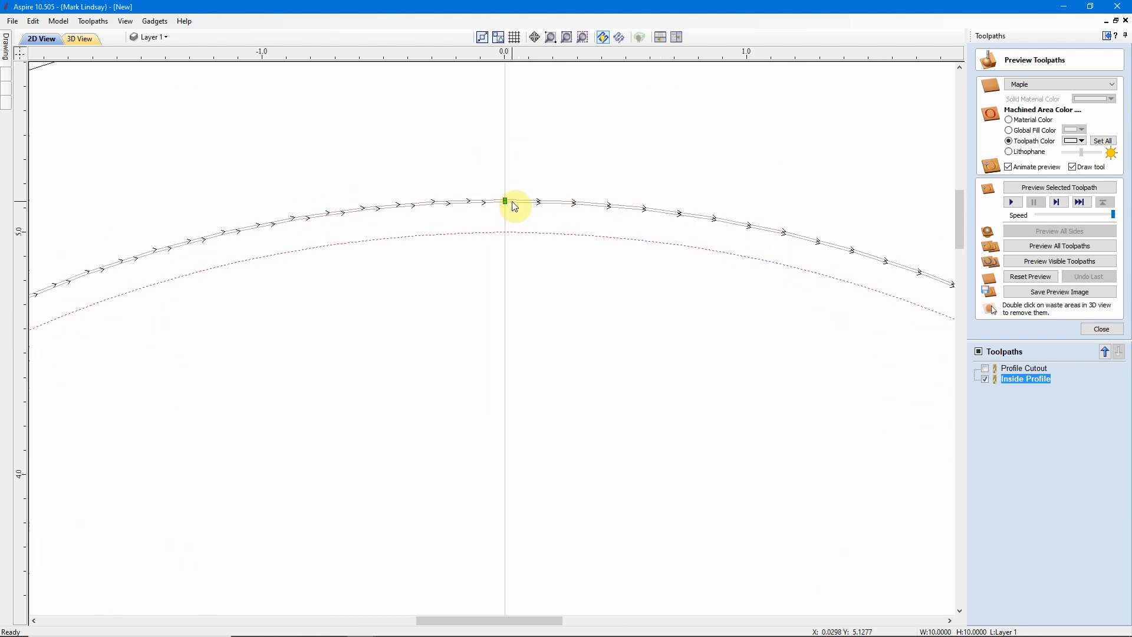
double_click(1029, 380)
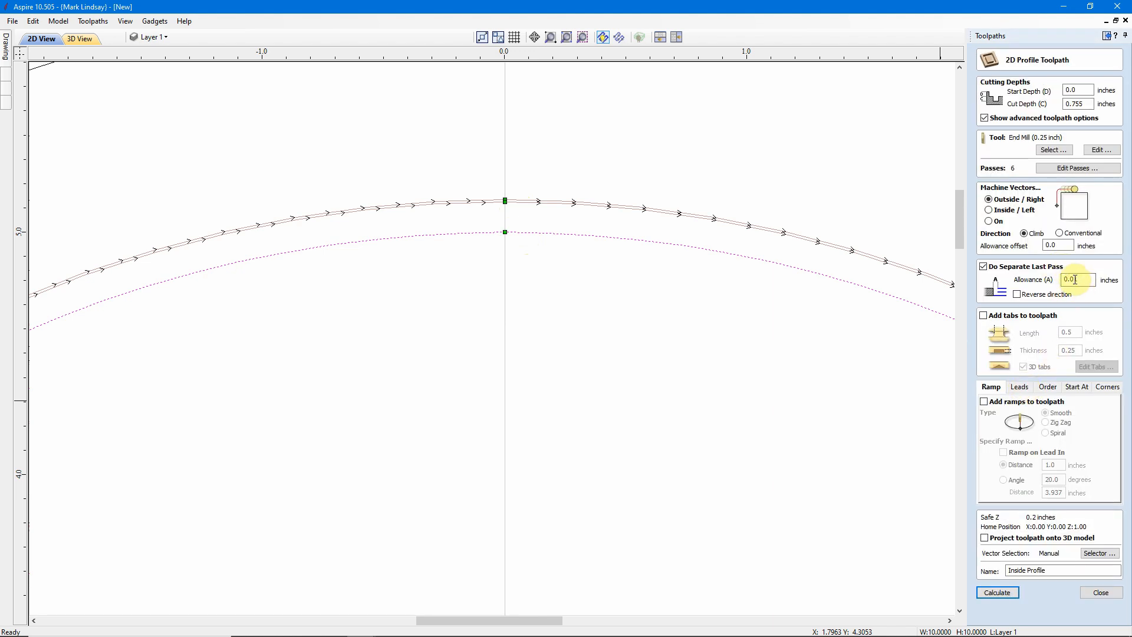
text(1)
click(988, 210)
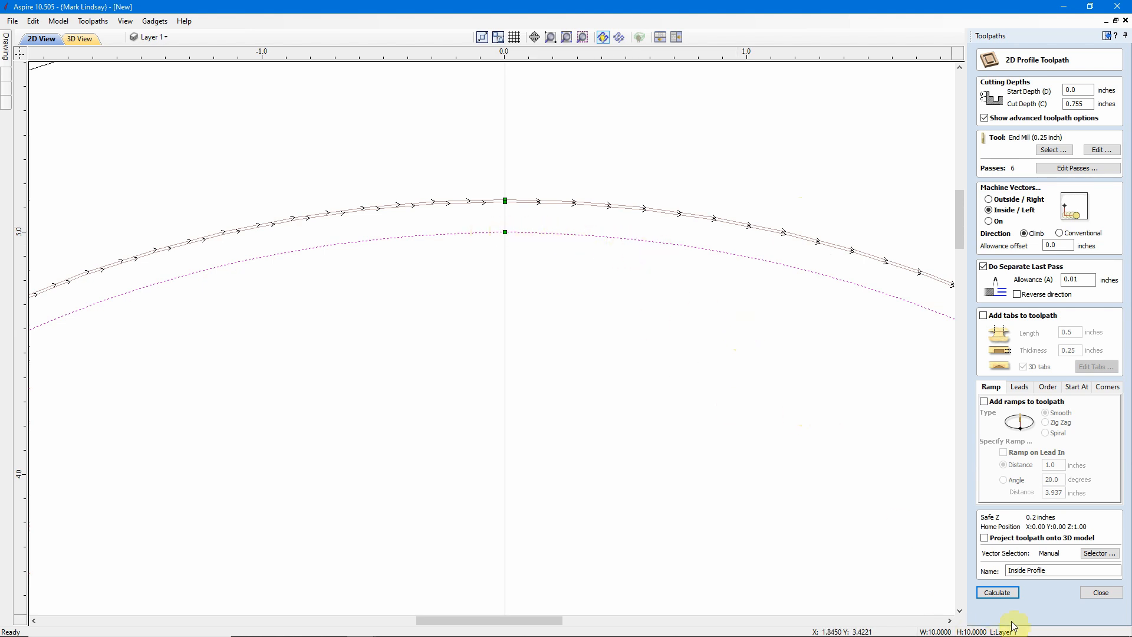
click(996, 592)
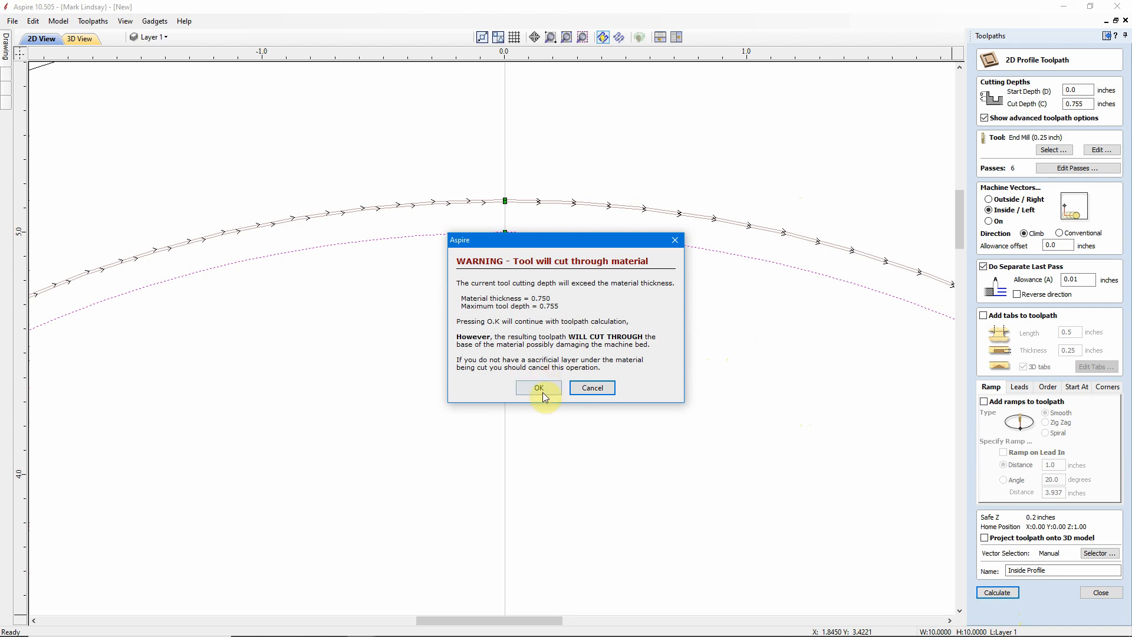
click(541, 390)
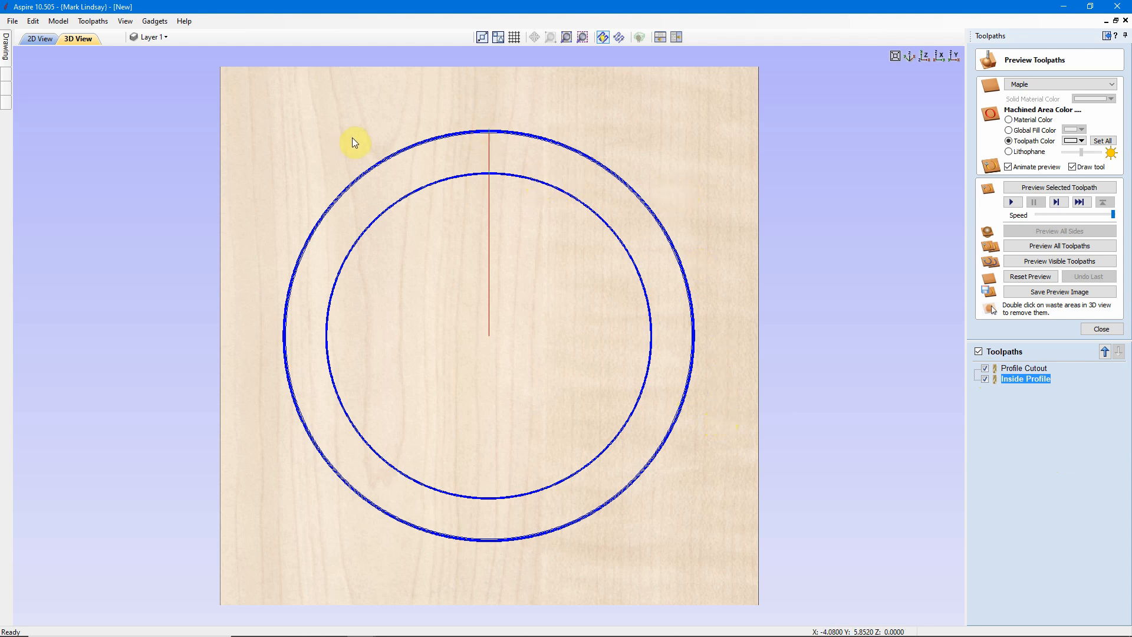
- Compare the toolpaths in the 2D view by showing Profile Cutout alone, Inside Profile alone, and both together
click(33, 39)
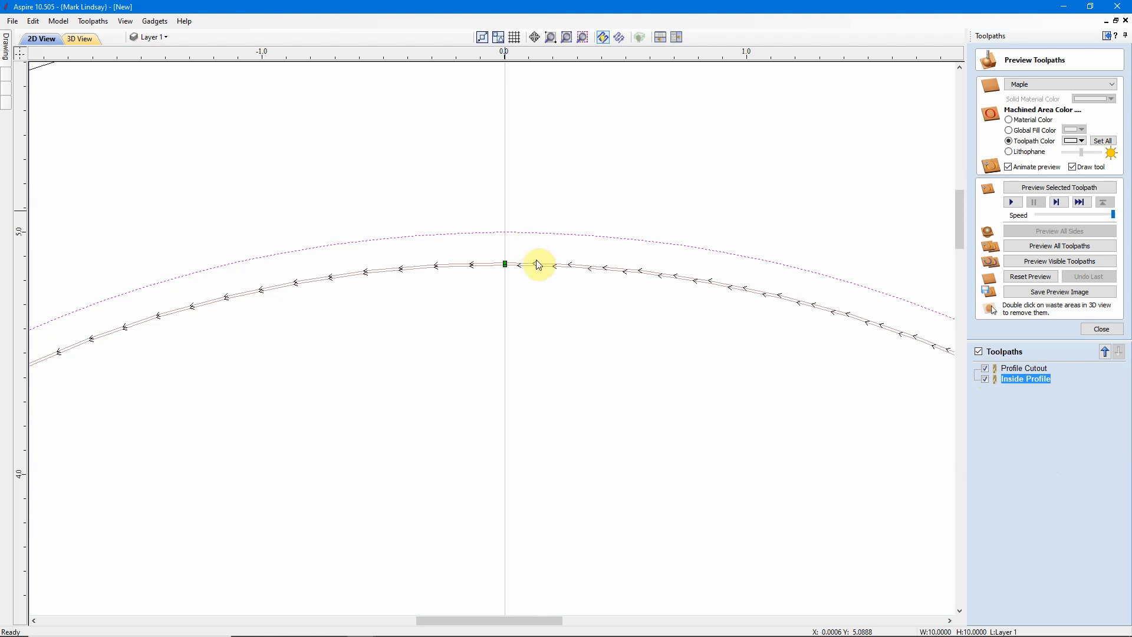
scroll(536, 260, down, 5)
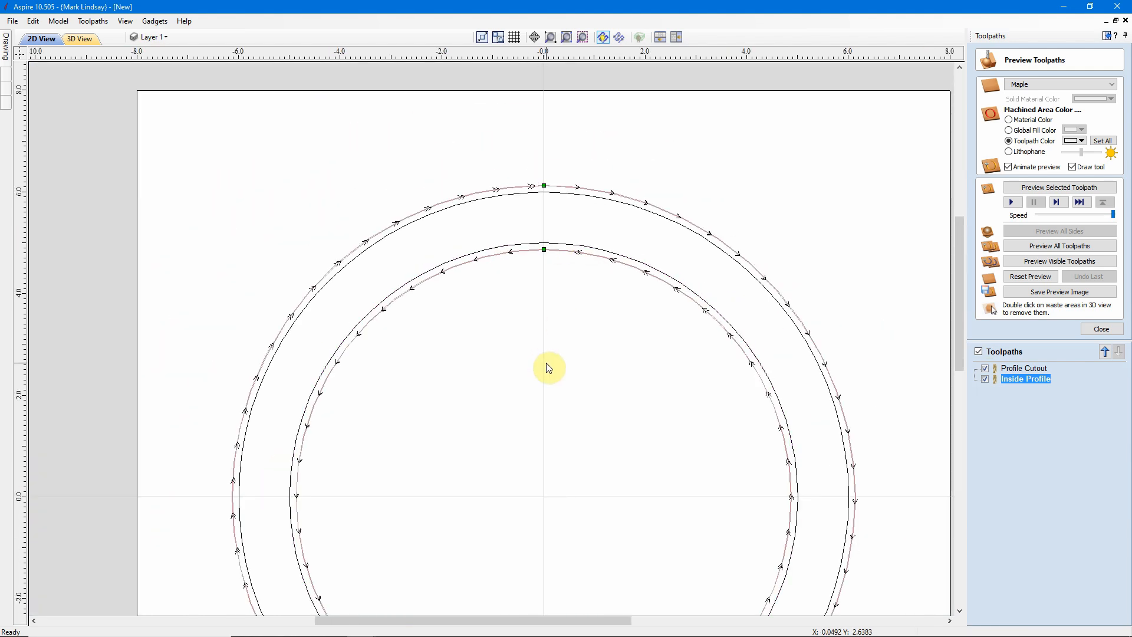
scroll(548, 368, down, 2)
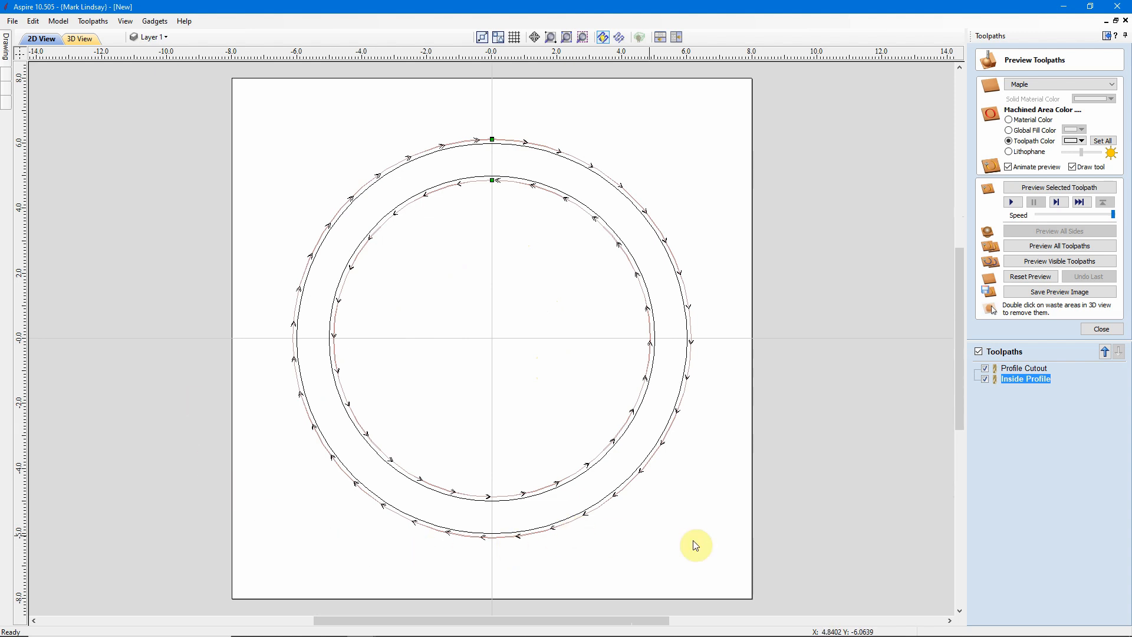
click(985, 380)
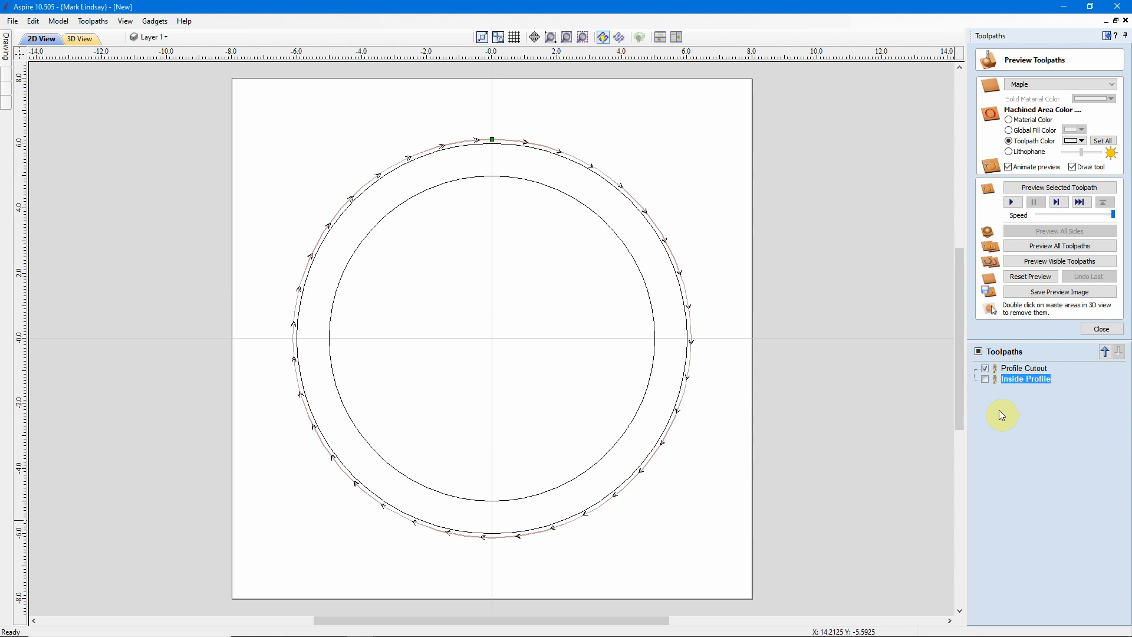
click(984, 368)
click(985, 379)
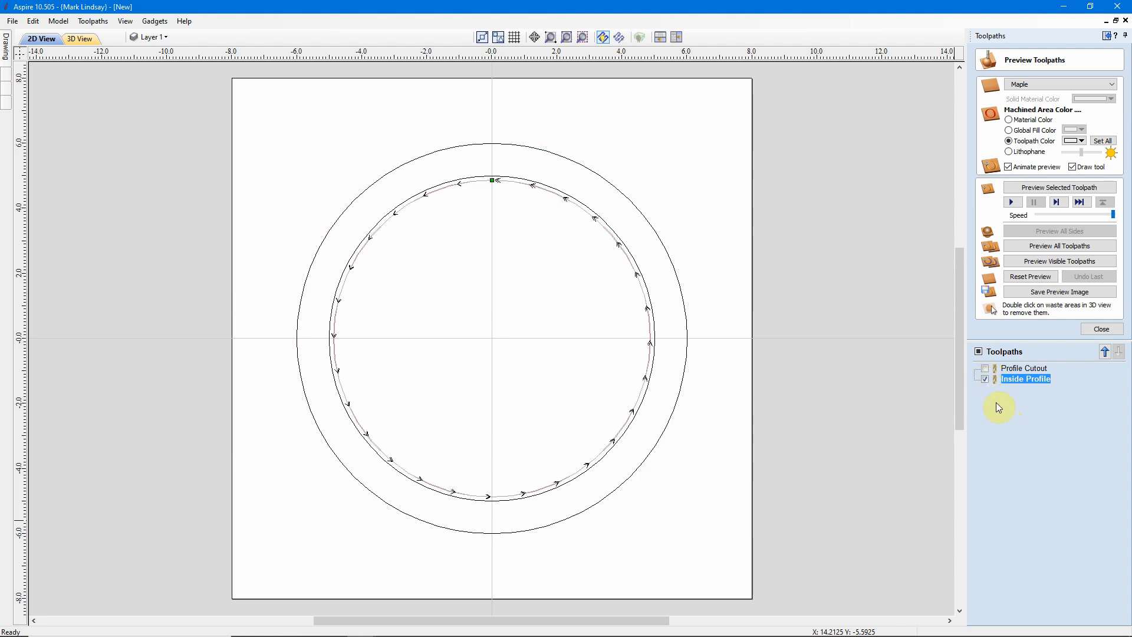
click(984, 368)
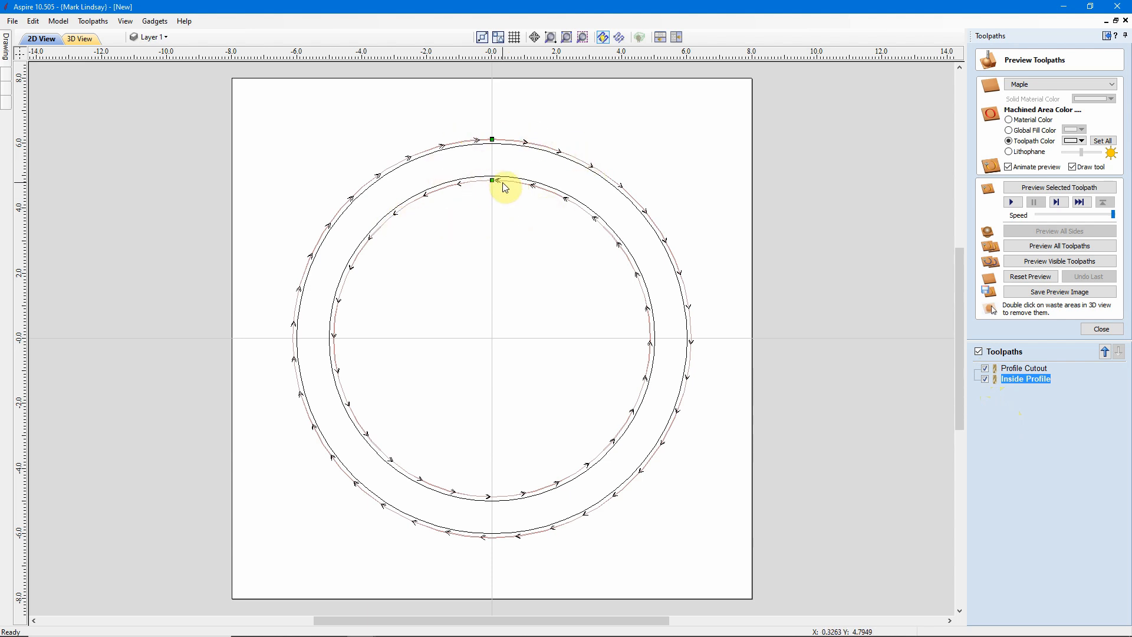
scroll(504, 186, up, 2)
scroll(505, 188, down, 2)
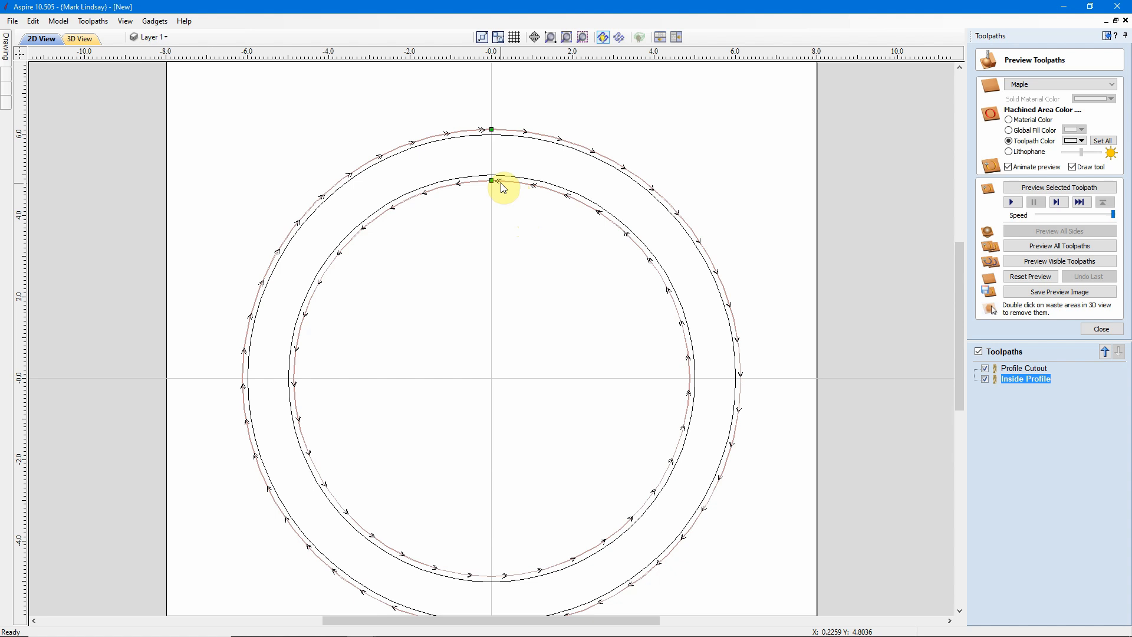
- Display the 2D toolpaths as solid tool widths, examine how they meet the two circles, and restore the line display
click(620, 38)
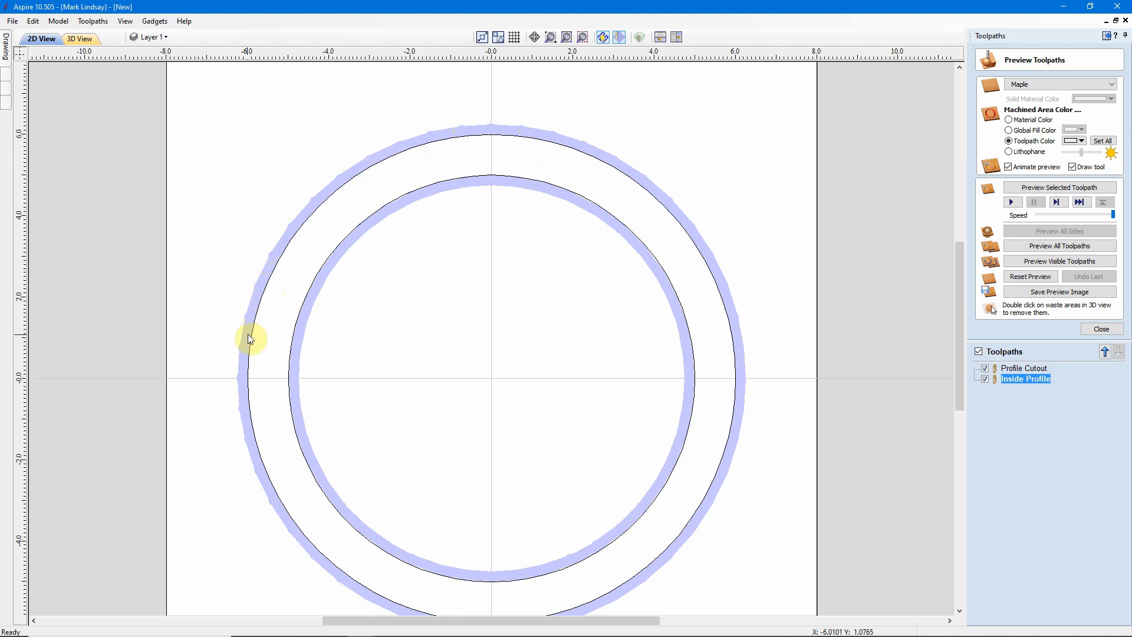
scroll(514, 166, up, 7)
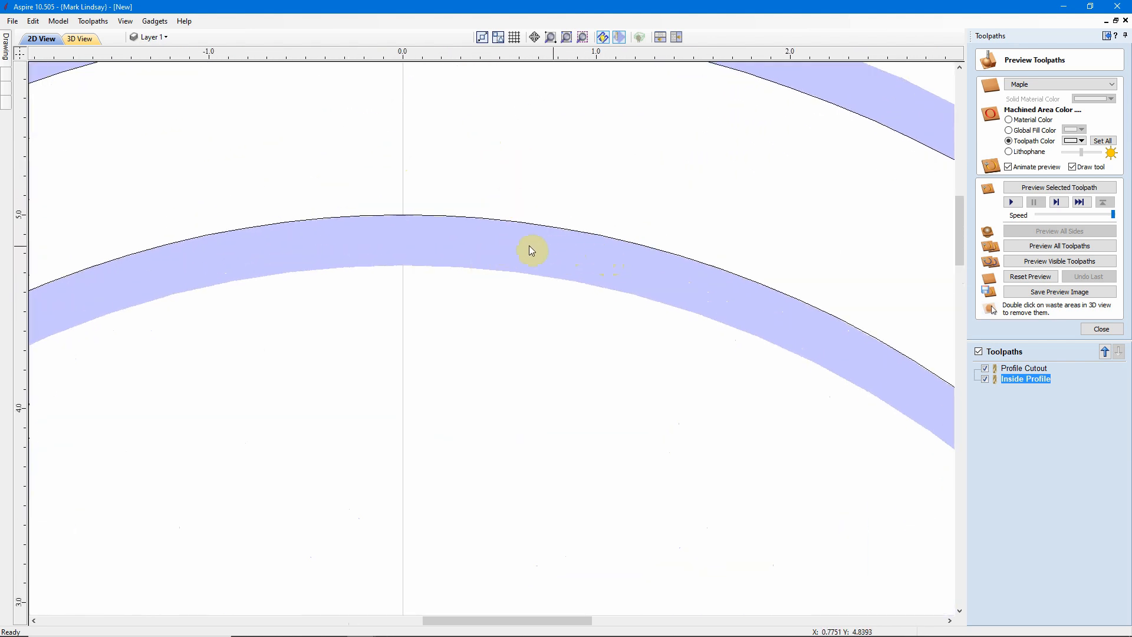
scroll(366, 238, up, 3)
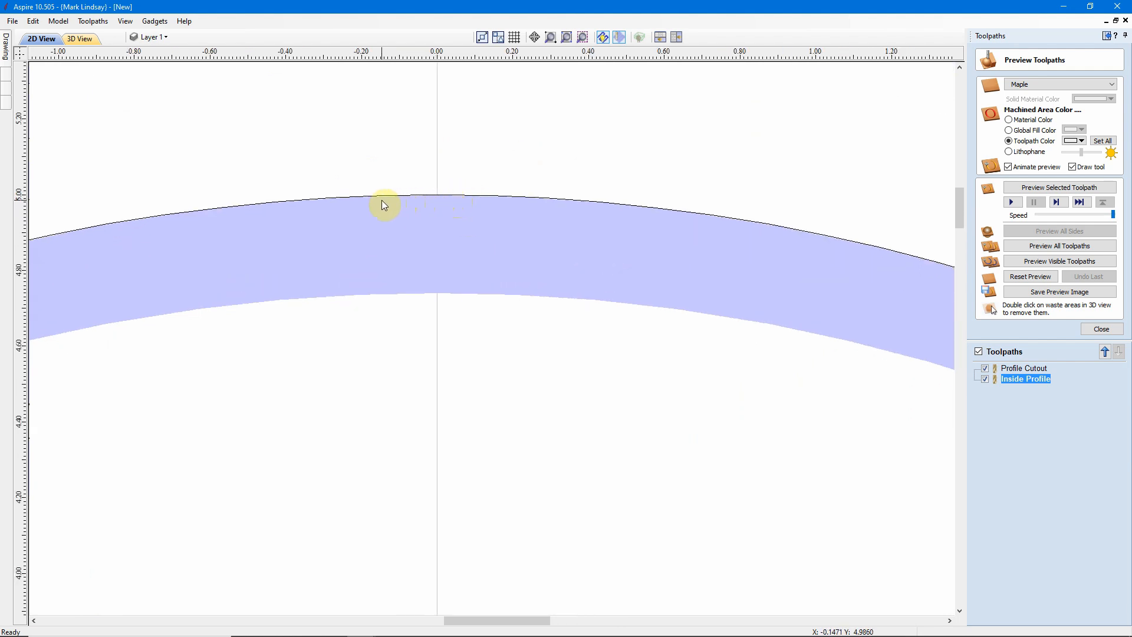
scroll(526, 180, down, 10)
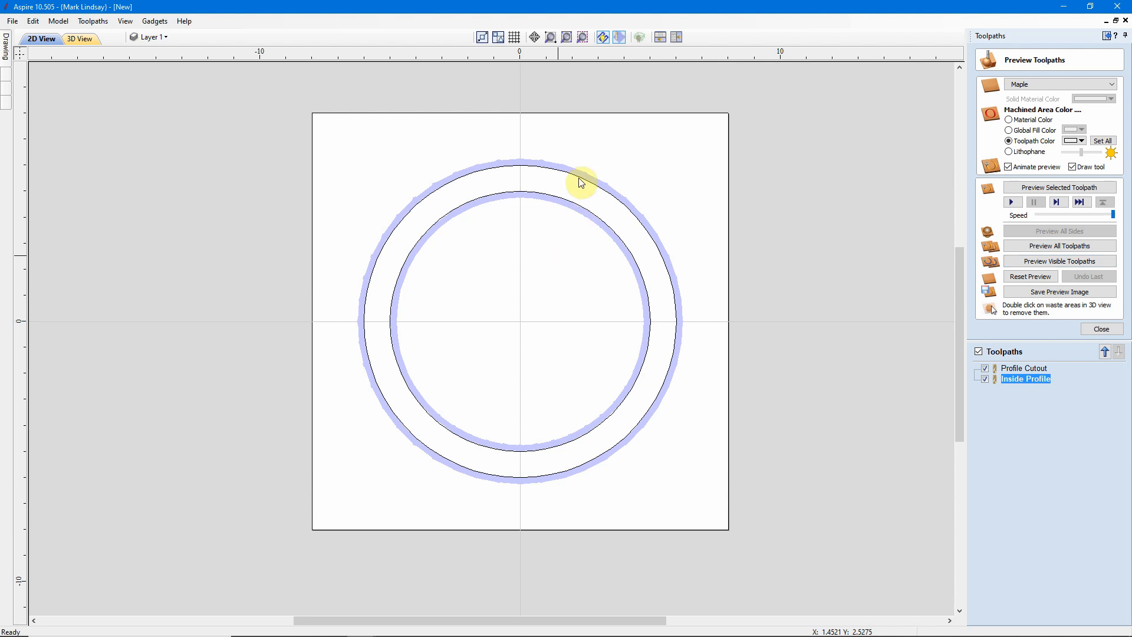
click(620, 40)
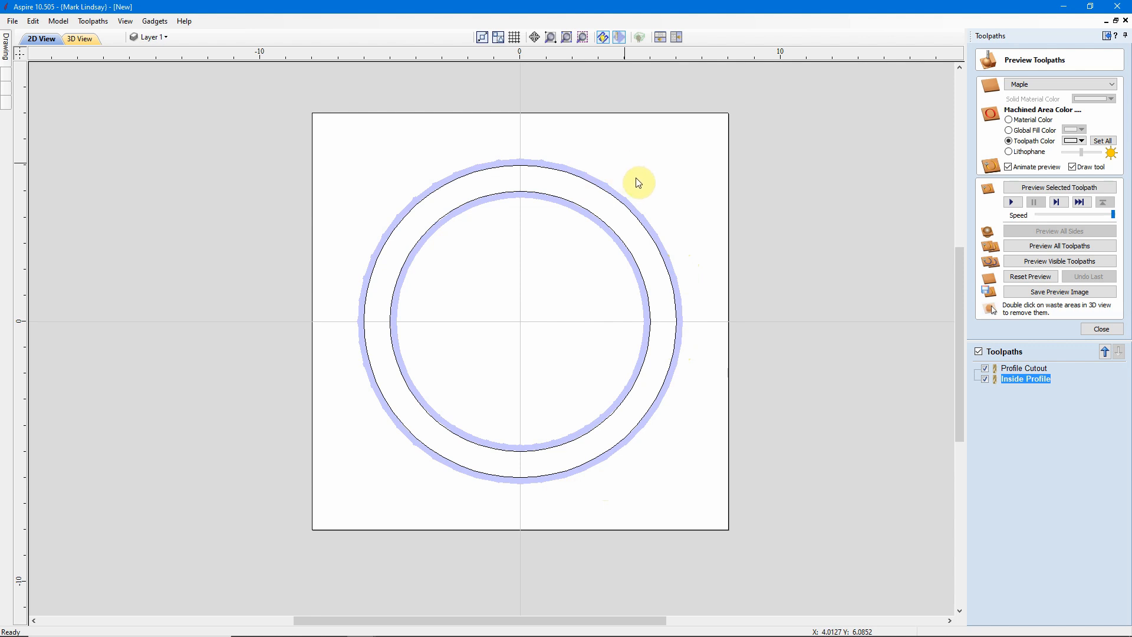
scroll(641, 179, up, 2)
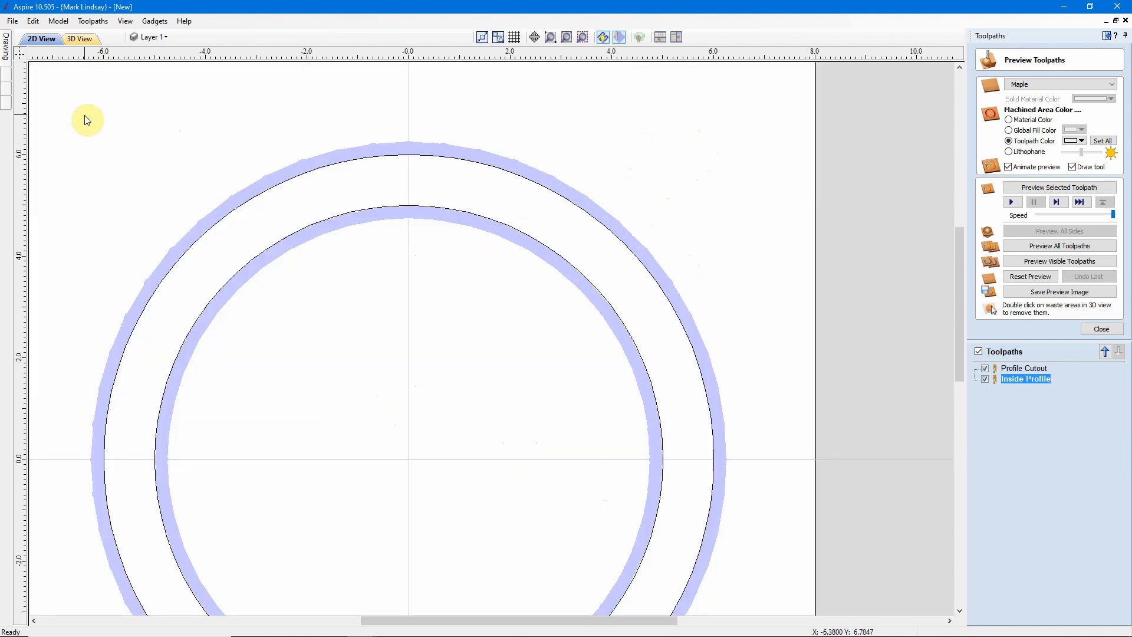
scroll(733, 313, down, 3)
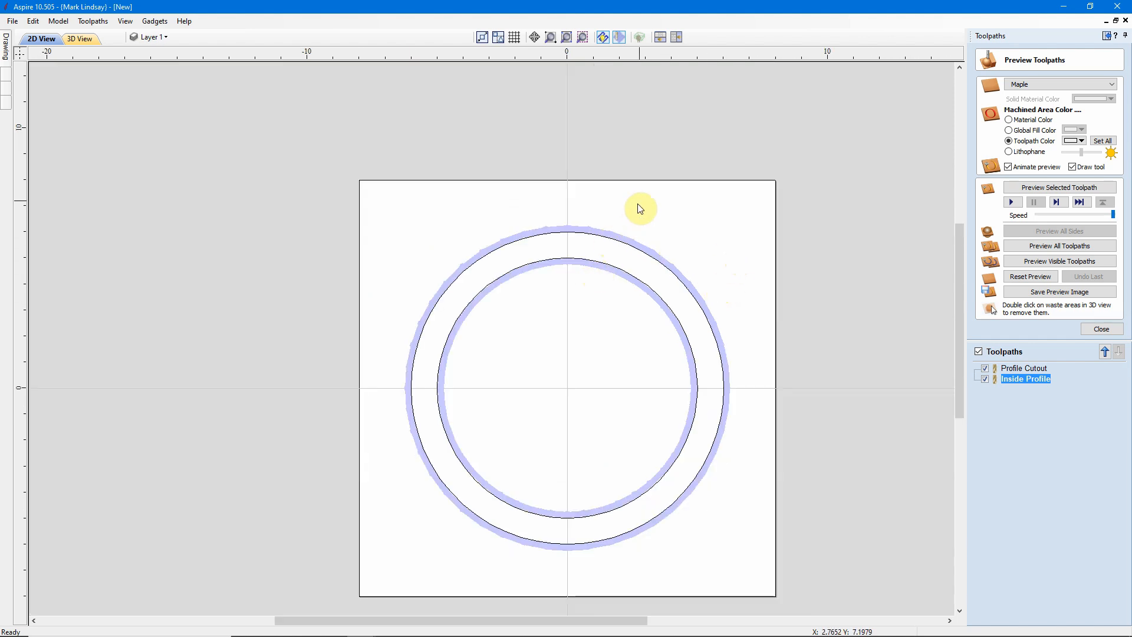
click(620, 35)
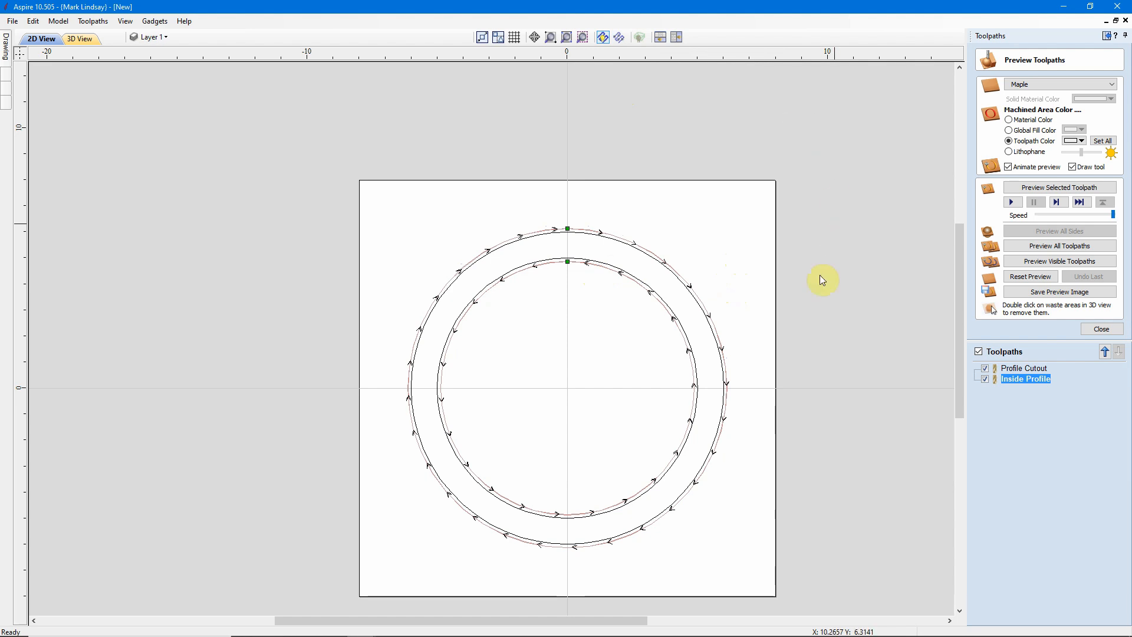
- Examine the pass lines and cutting directions of both toolpaths around the two circles, leaving the inner circle deselected
scroll(569, 255, up, 8)
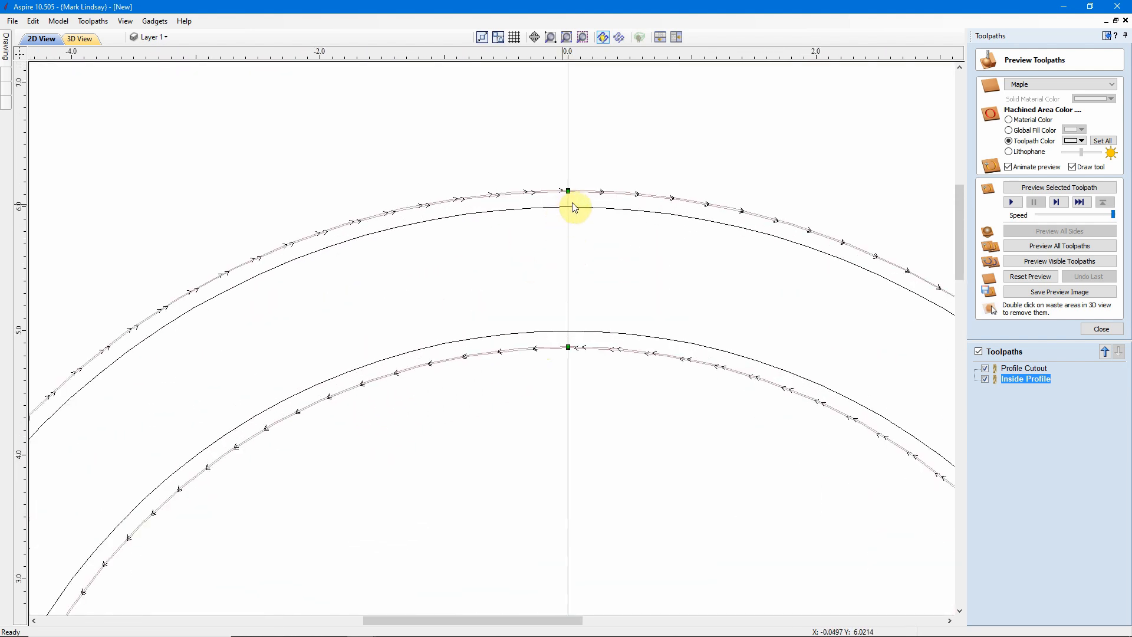
scroll(574, 208, down, 4)
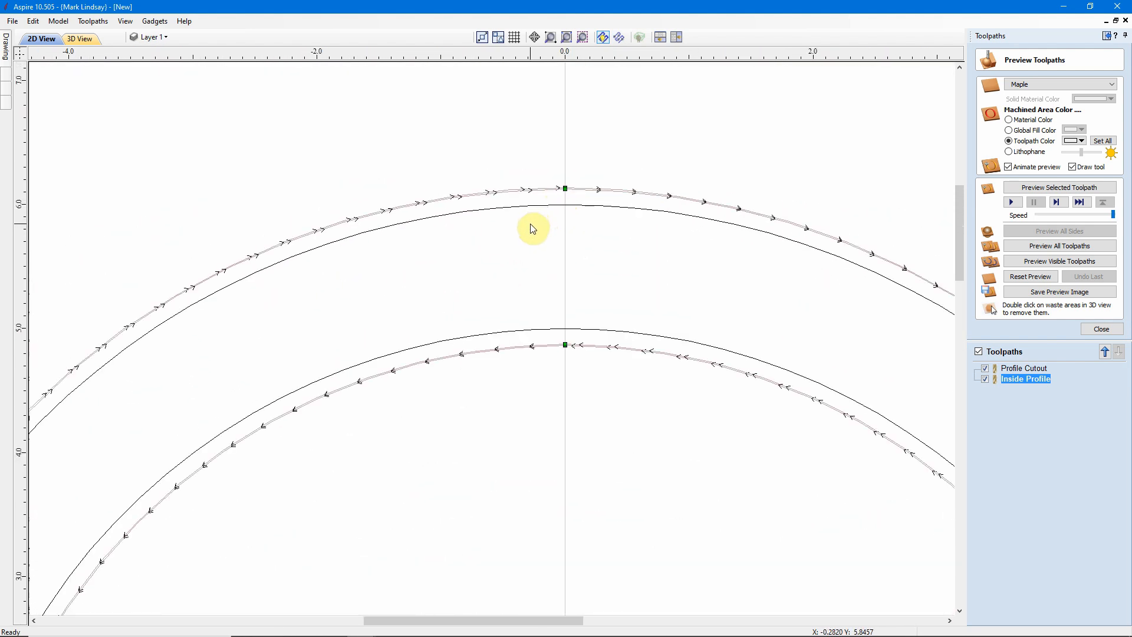
scroll(529, 225, down, 1)
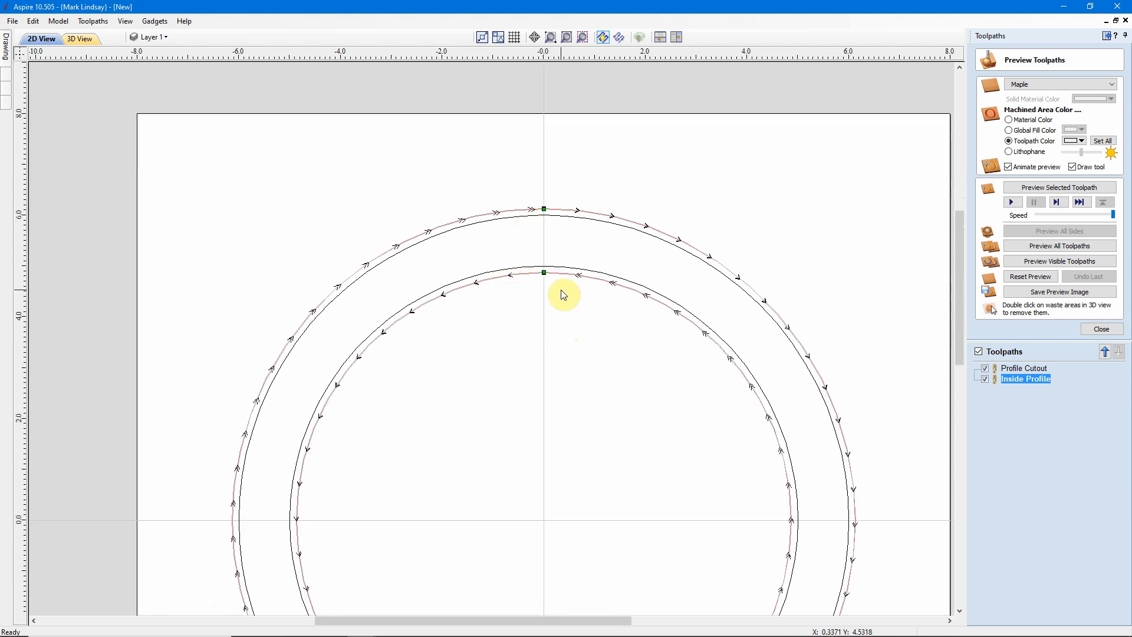
scroll(558, 294, down, 1)
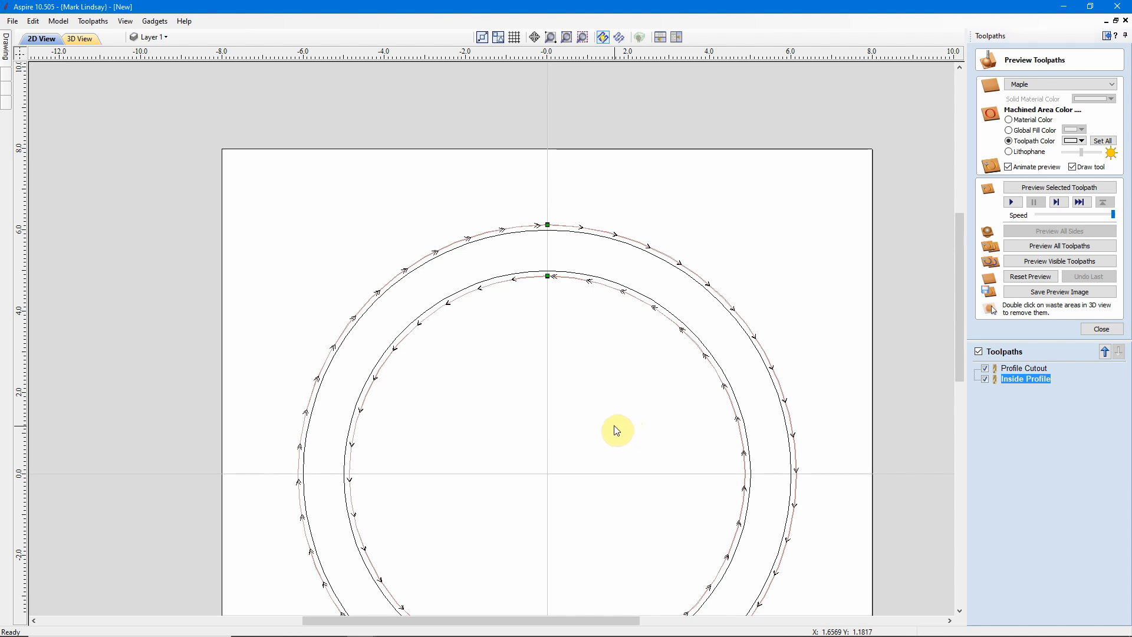
key(F6)
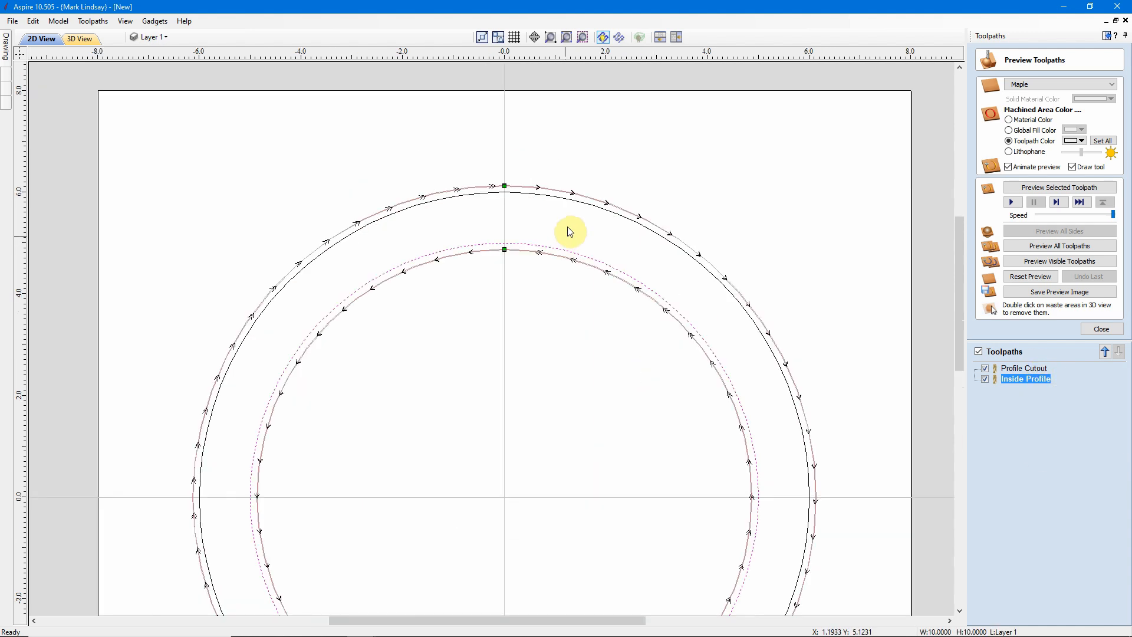
scroll(568, 233, down, 3)
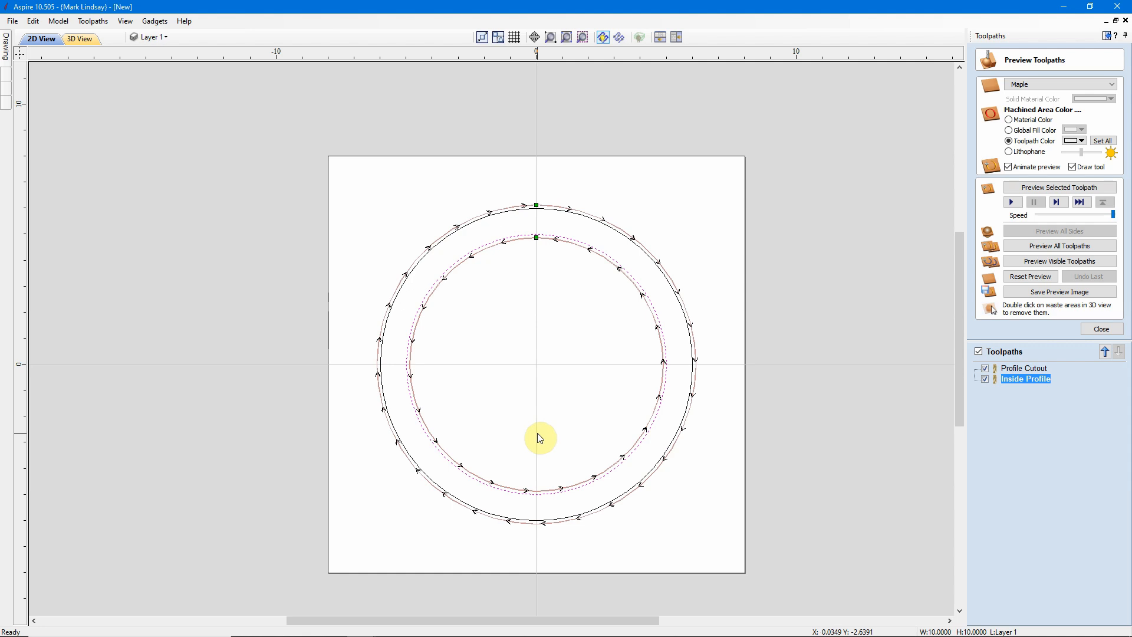
scroll(540, 438, up, 1)
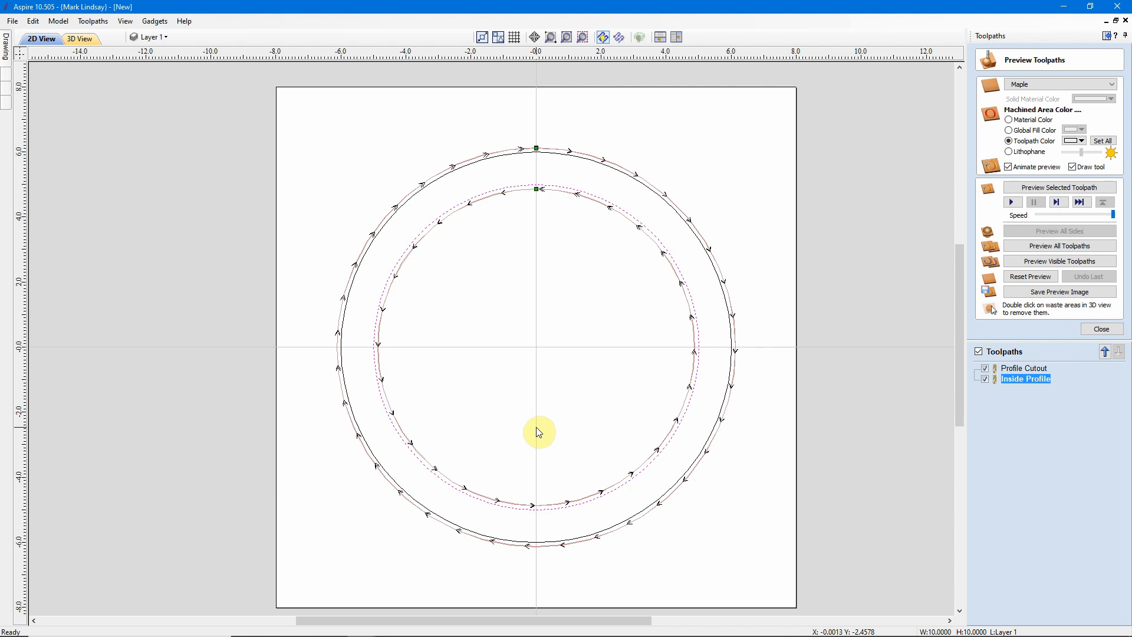
click(574, 409)
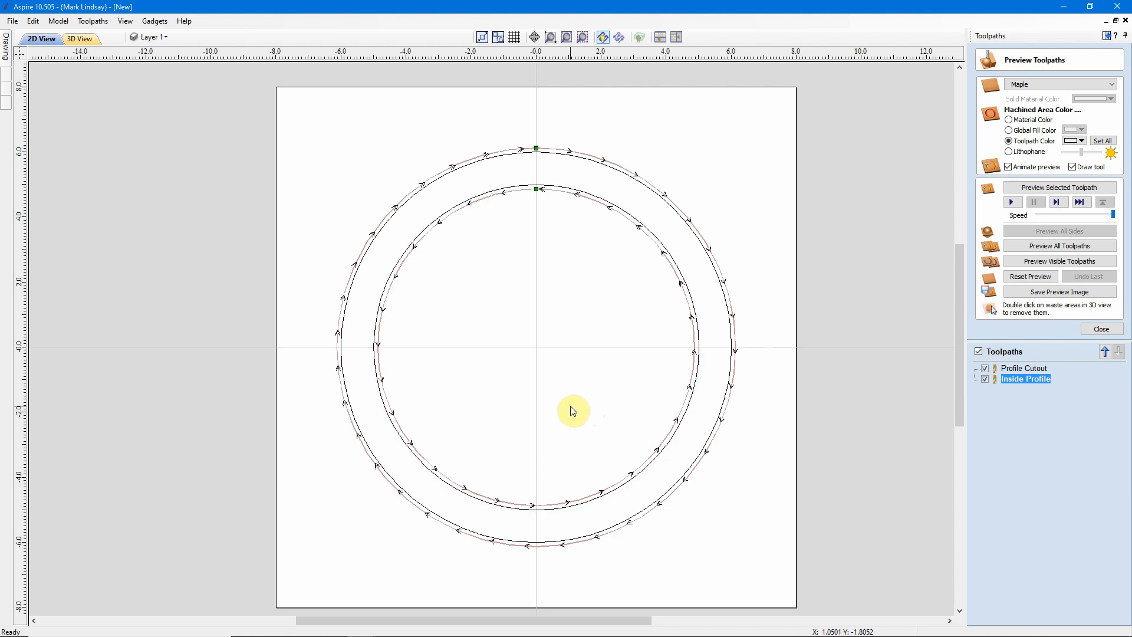